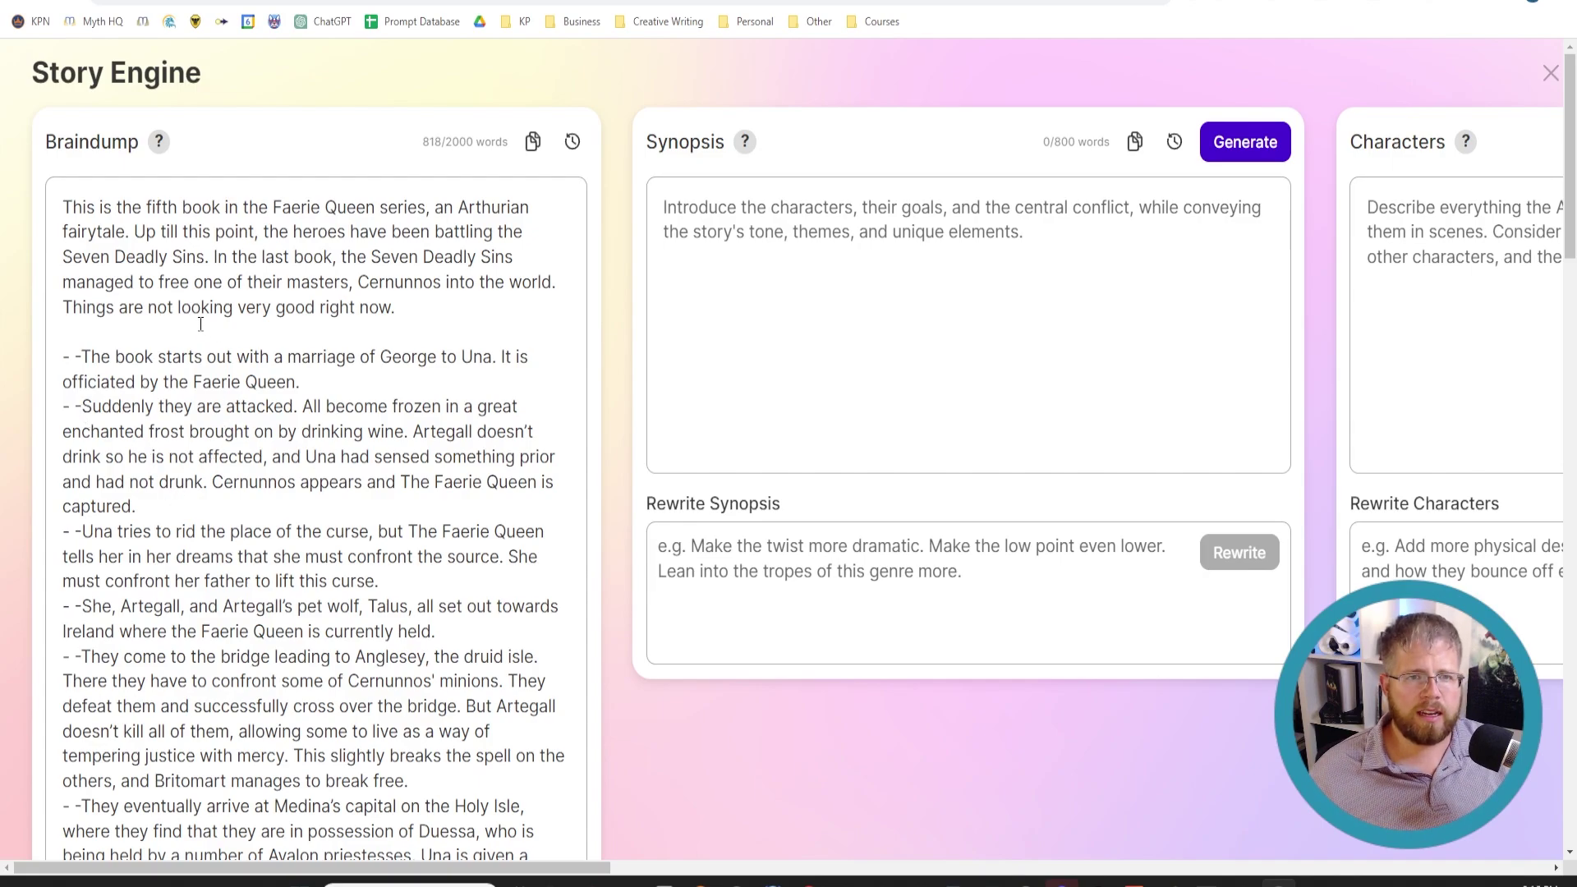
Step: Review the 818-word Braindump outline and scroll down to the empty Genre and Style boxes
left_click_drag(45, 141, 140, 154)
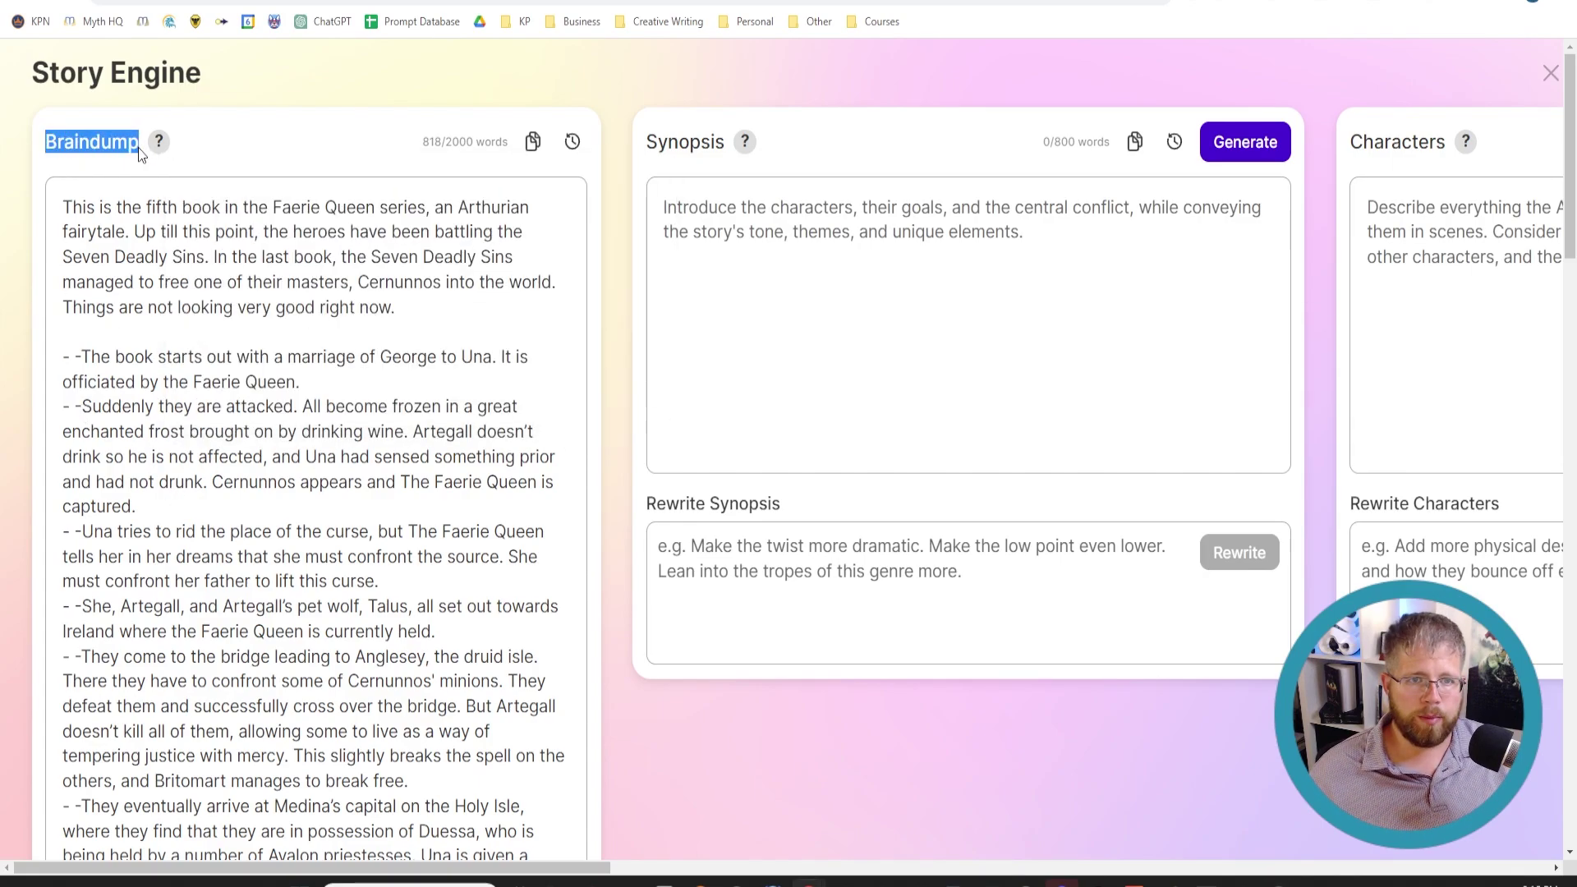
left_click(144, 259)
scroll(173, 626, "down", 15)
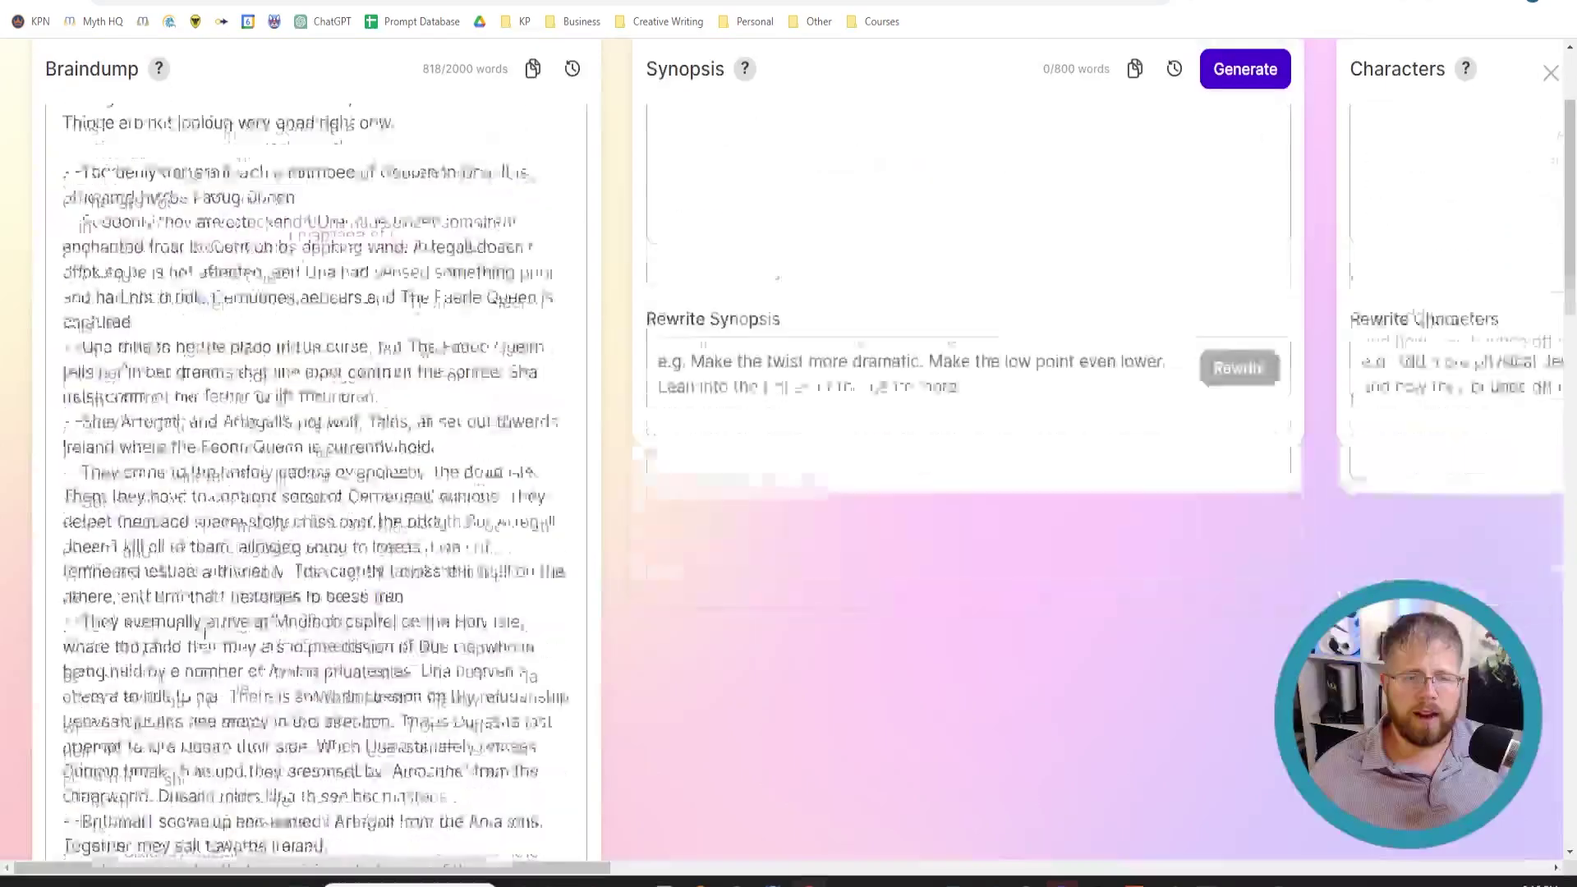
scroll(174, 626, "down", 5)
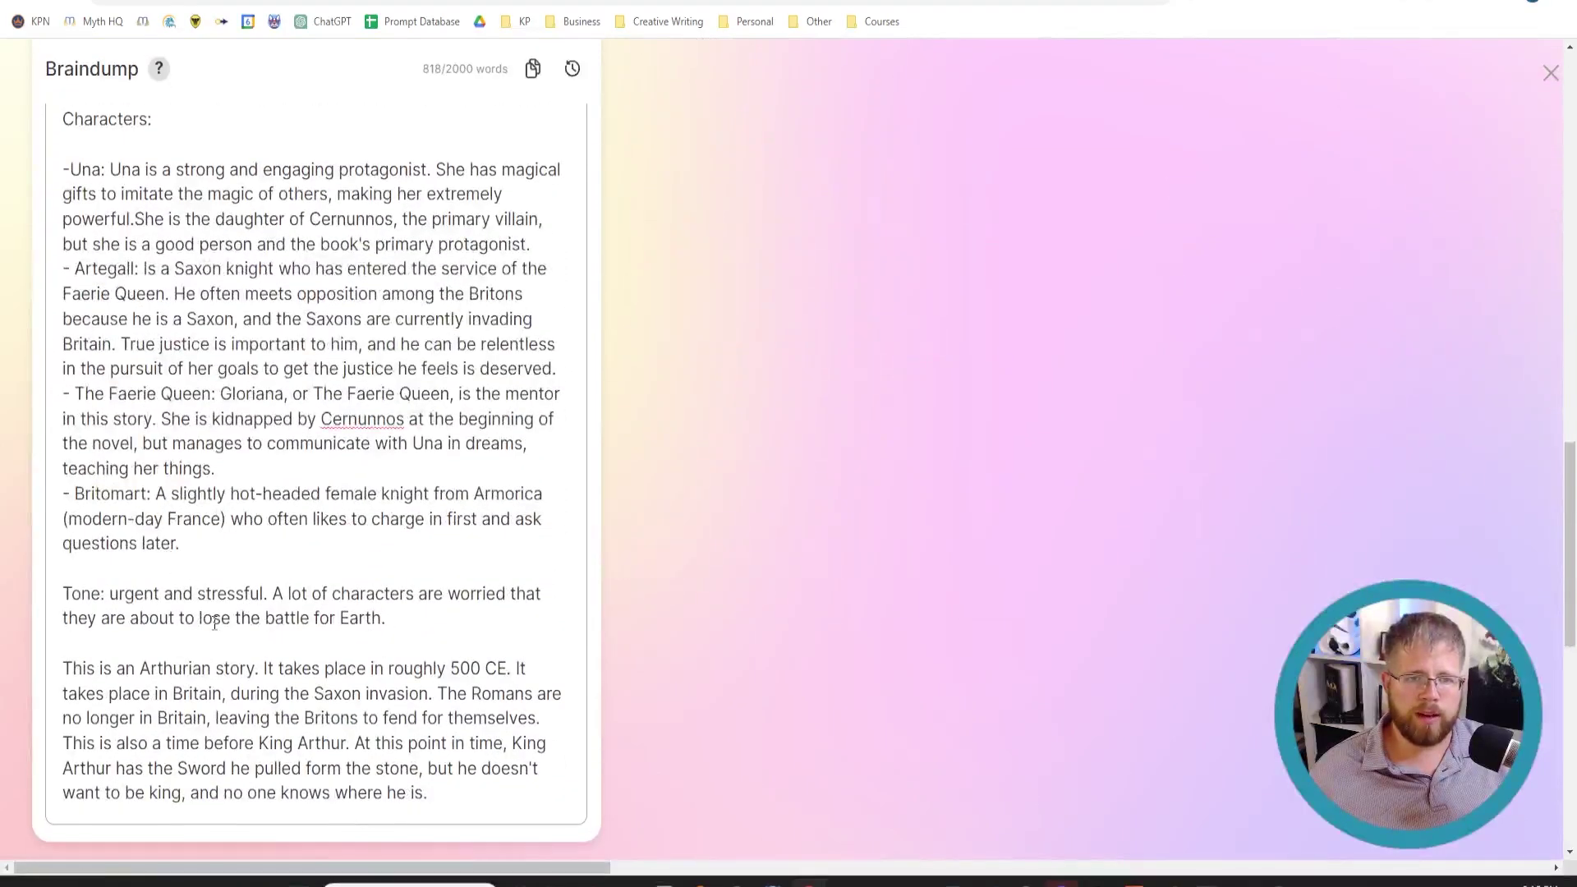
scroll(226, 526, "up", 20)
scroll(226, 526, "up", 3)
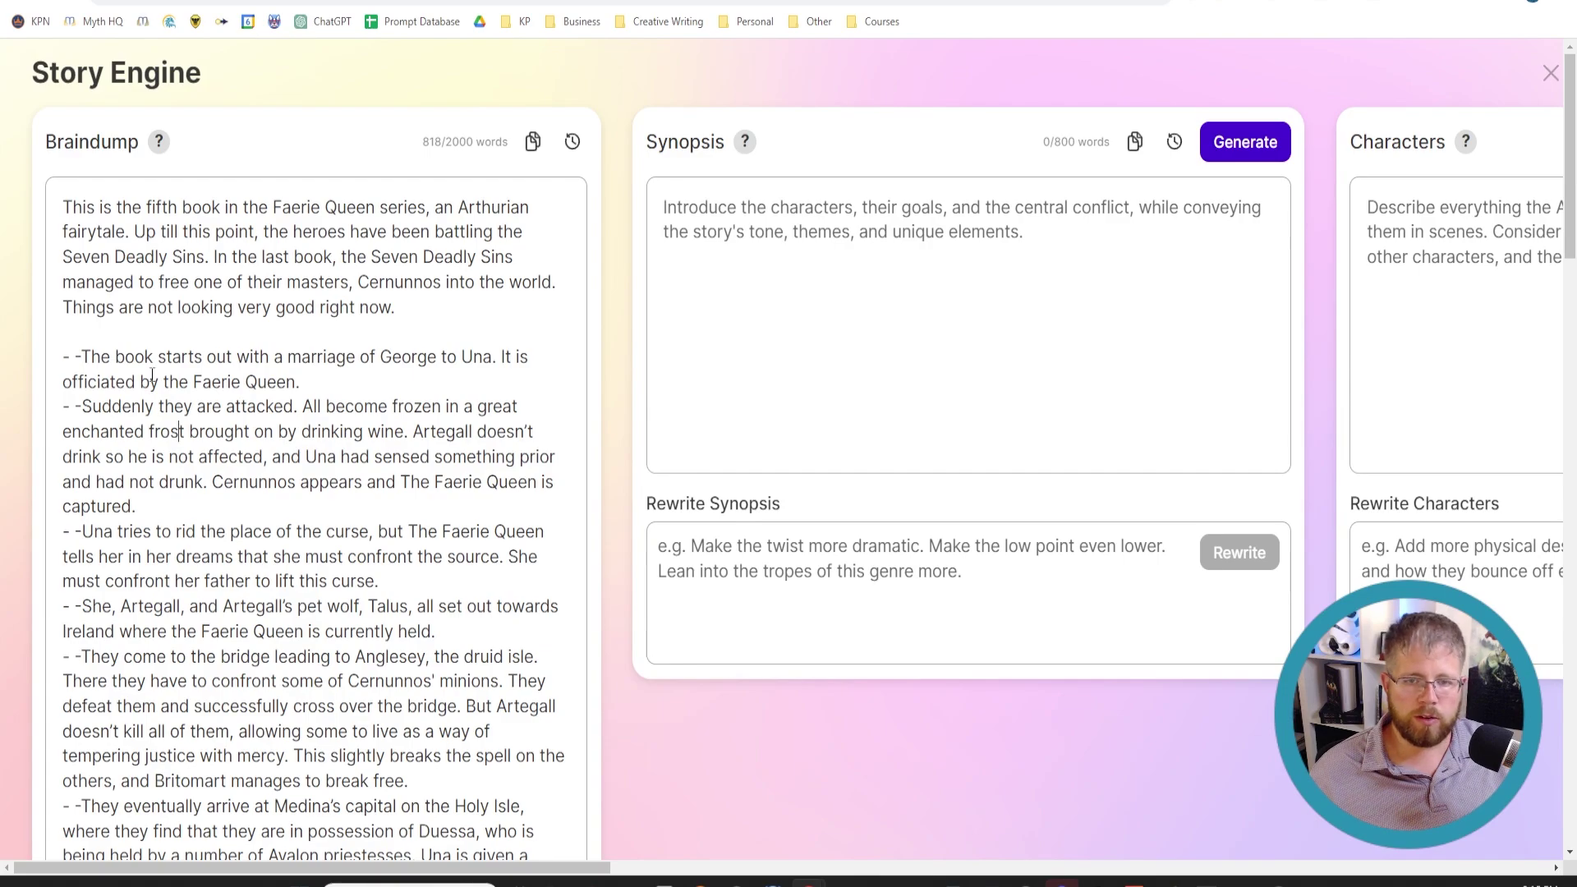
scroll(112, 564, "down", 8)
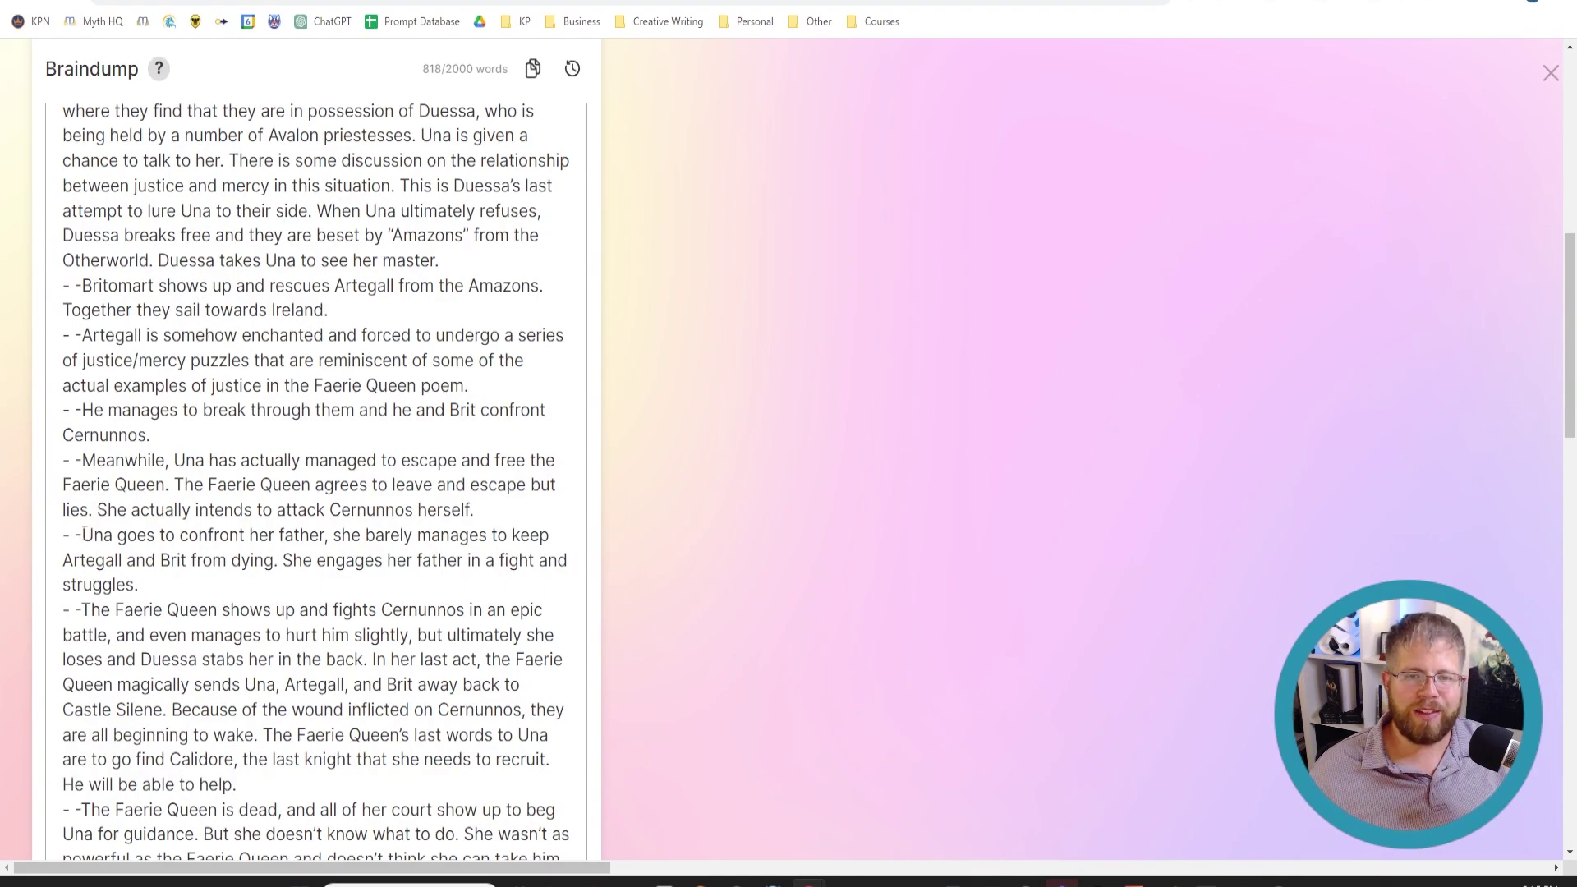
scroll(84, 534, "down", 6)
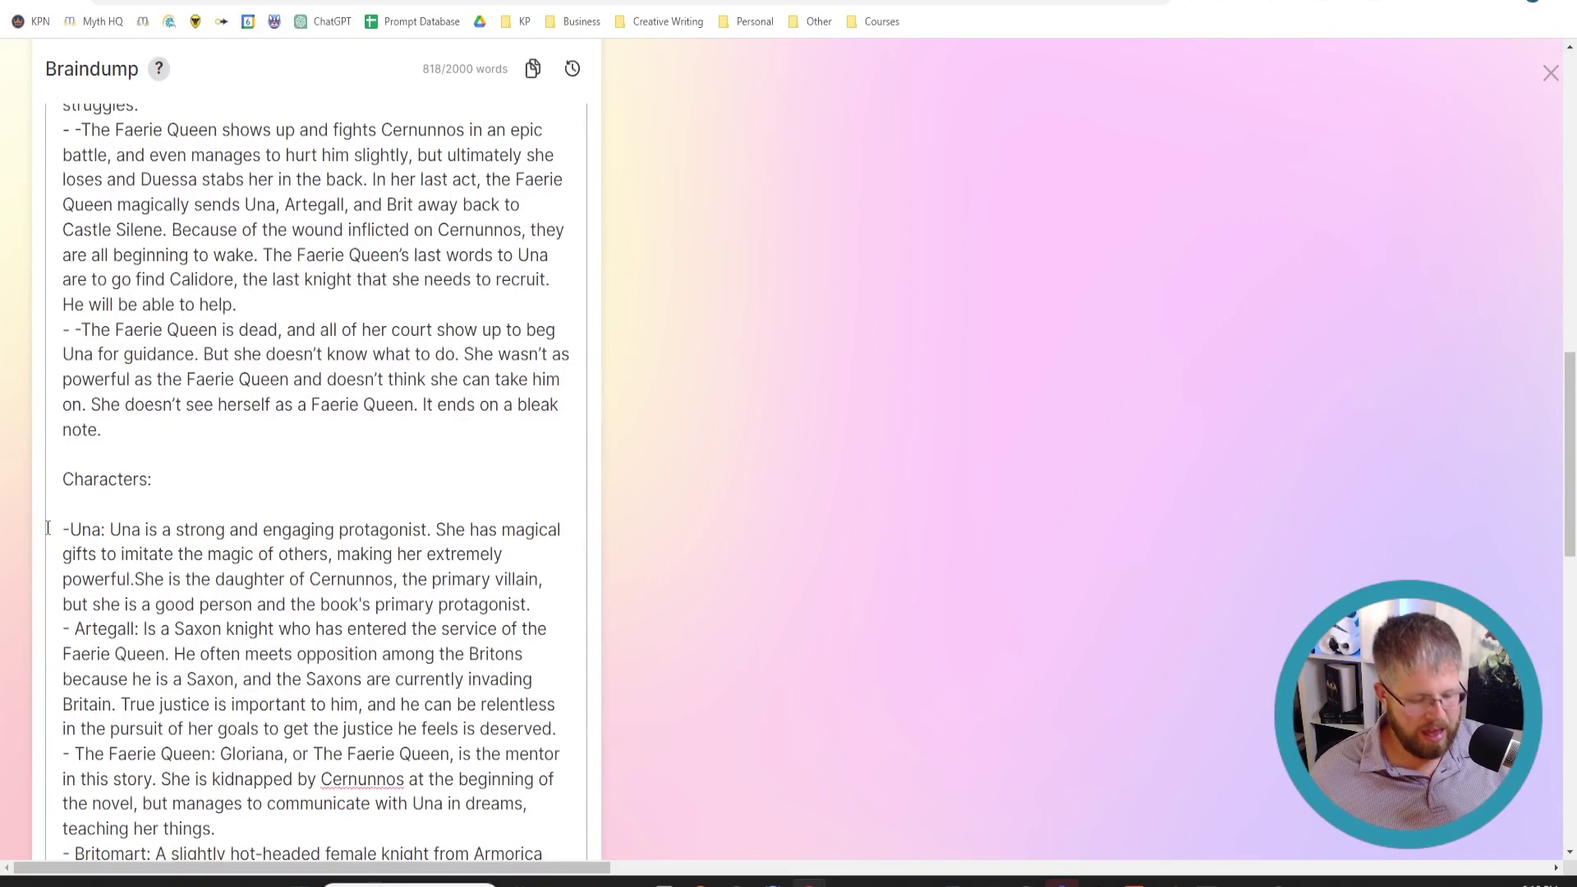
scroll(48, 528, "down", 7)
scroll(48, 528, "down", 6)
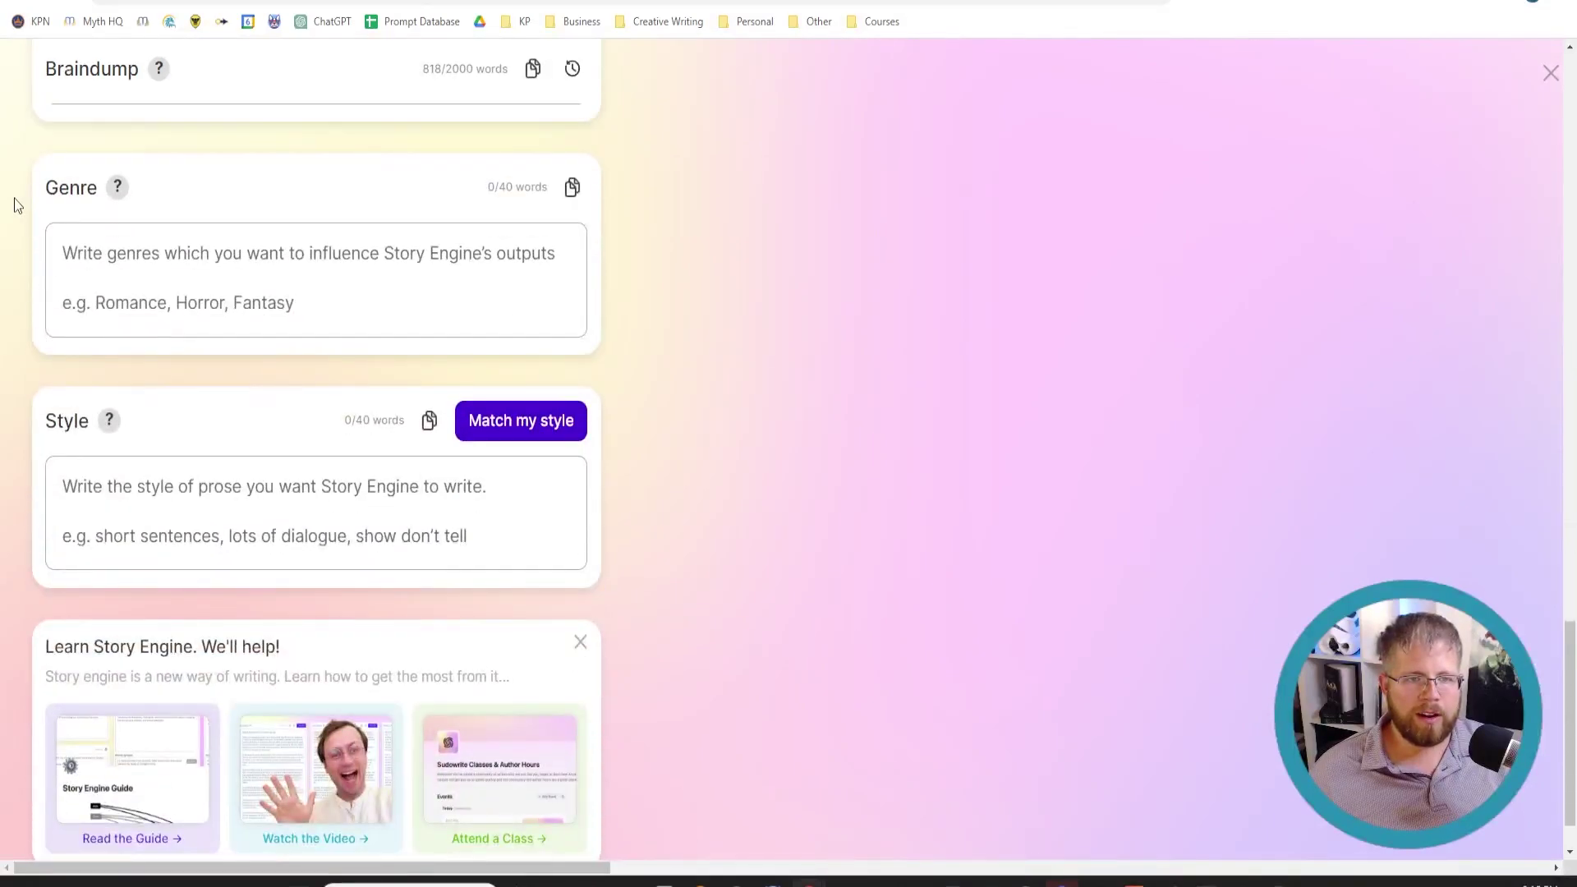
left_click_drag(33, 158, 598, 493)
left_click(649, 486)
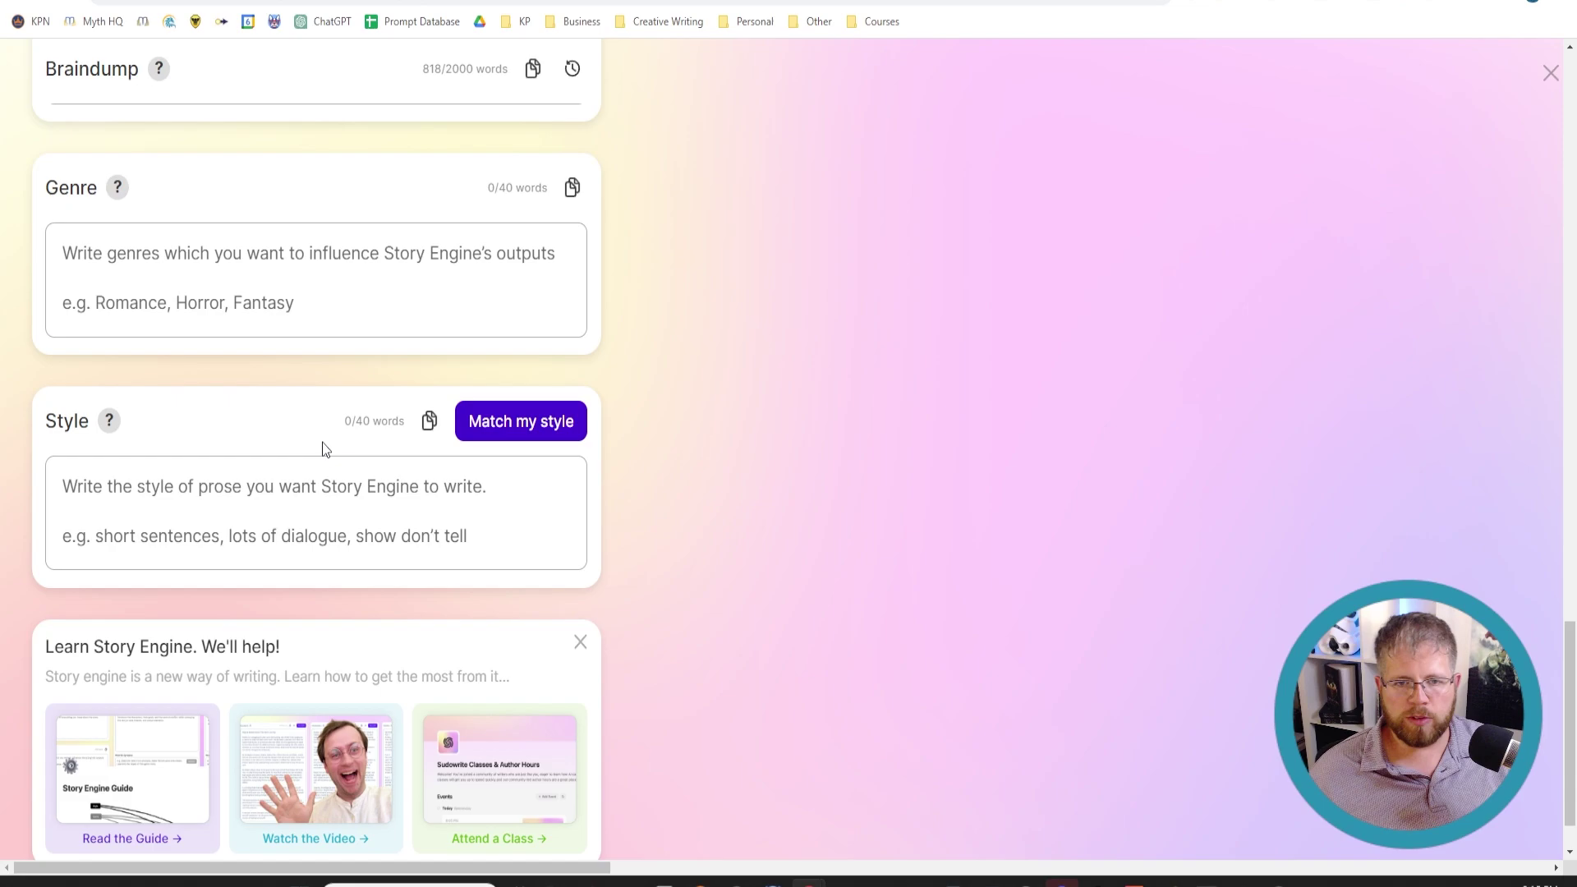
left_click(227, 261)
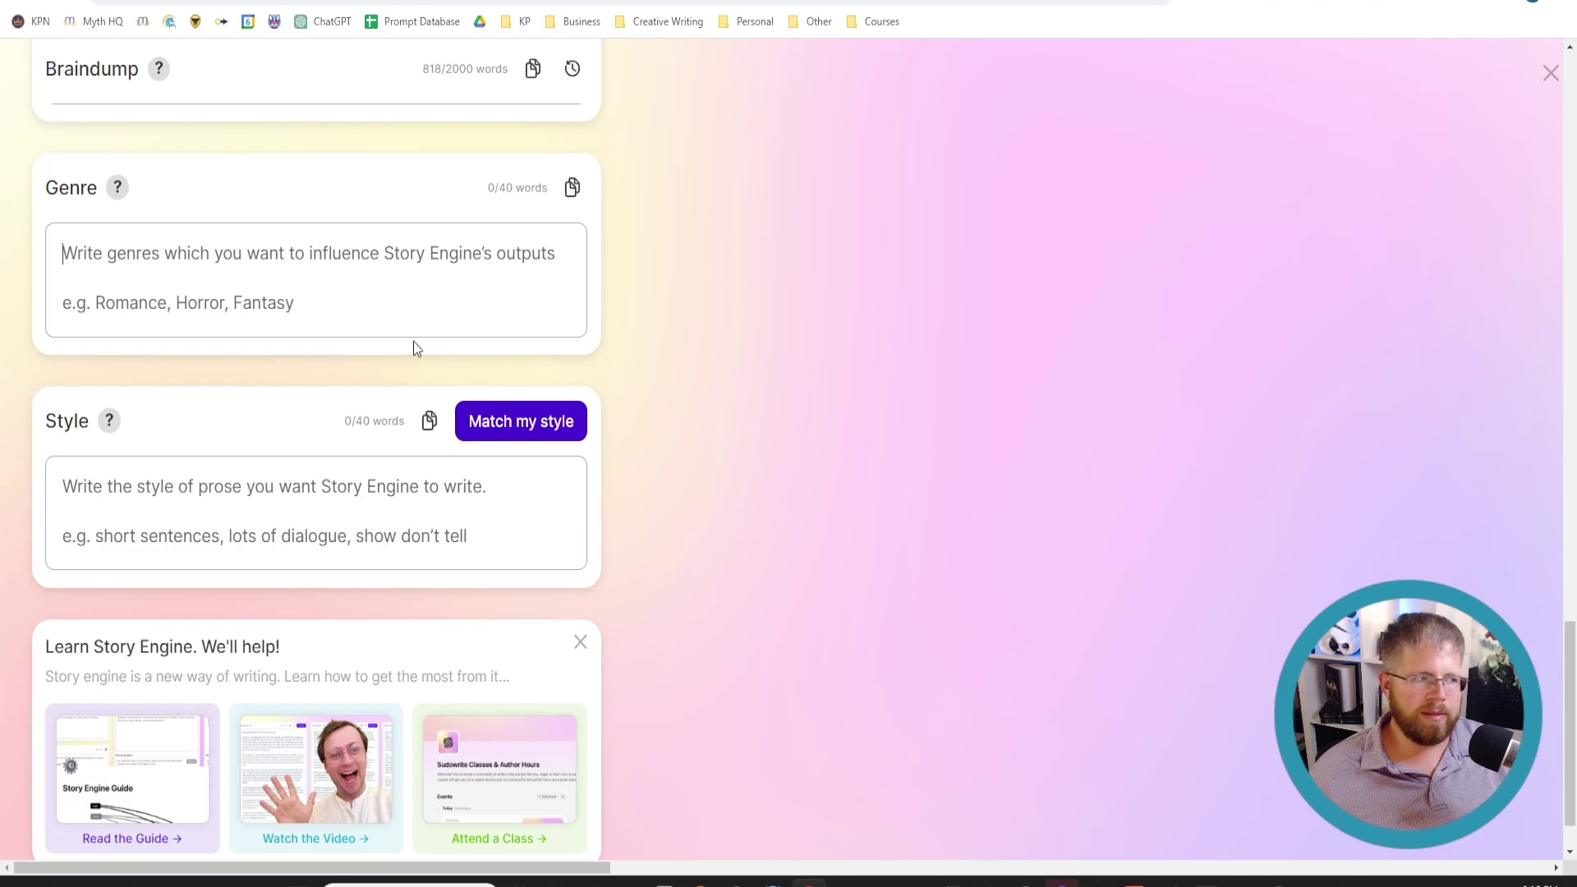
left_click(358, 330)
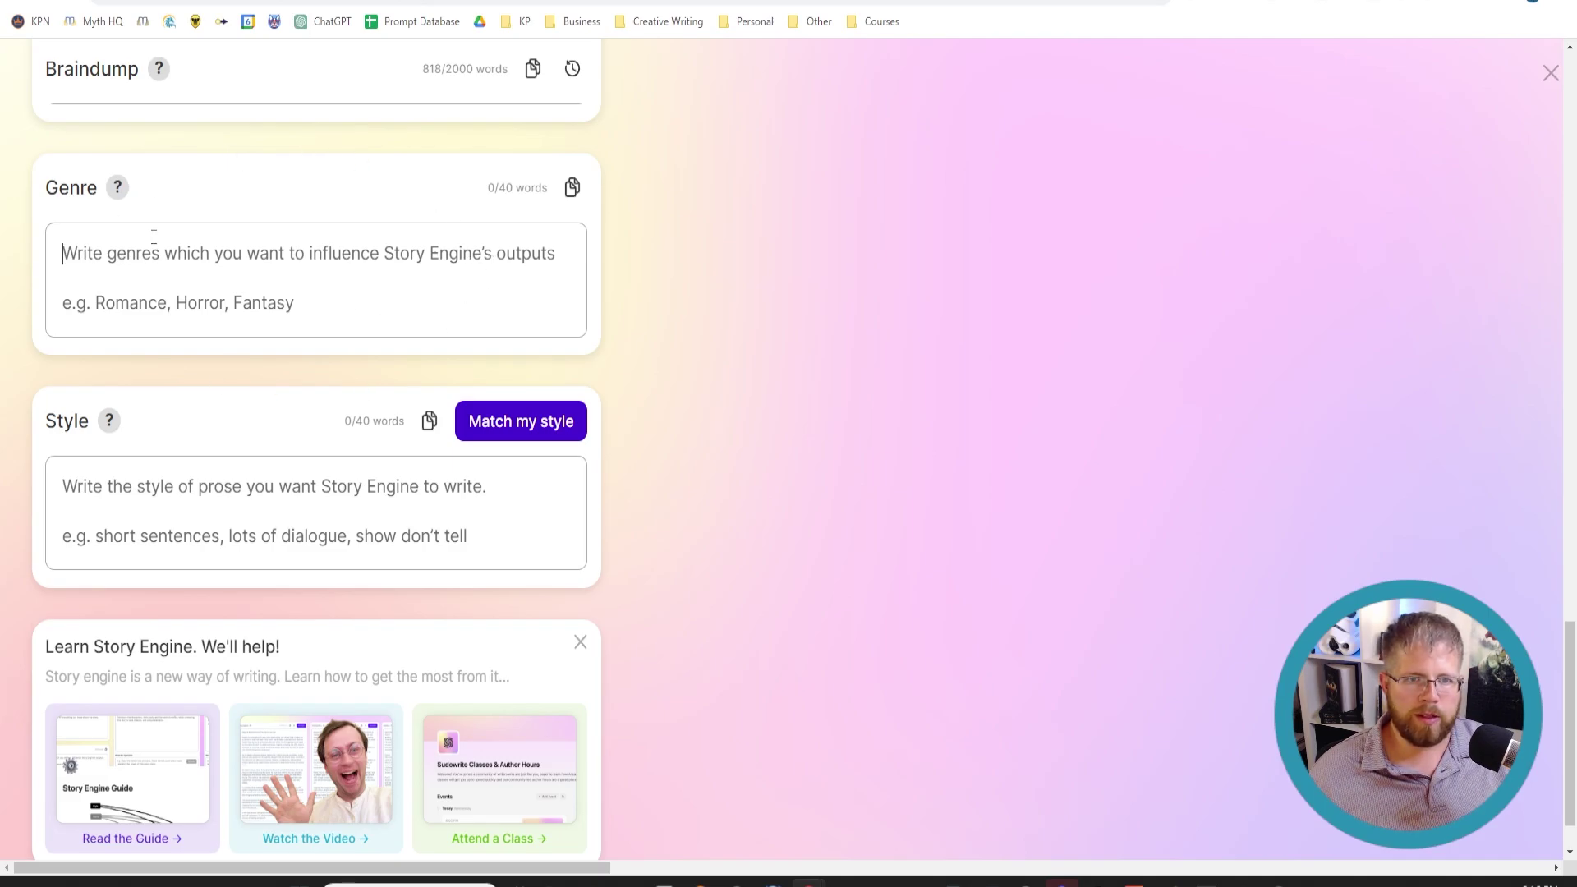
mouse_move(110, 426)
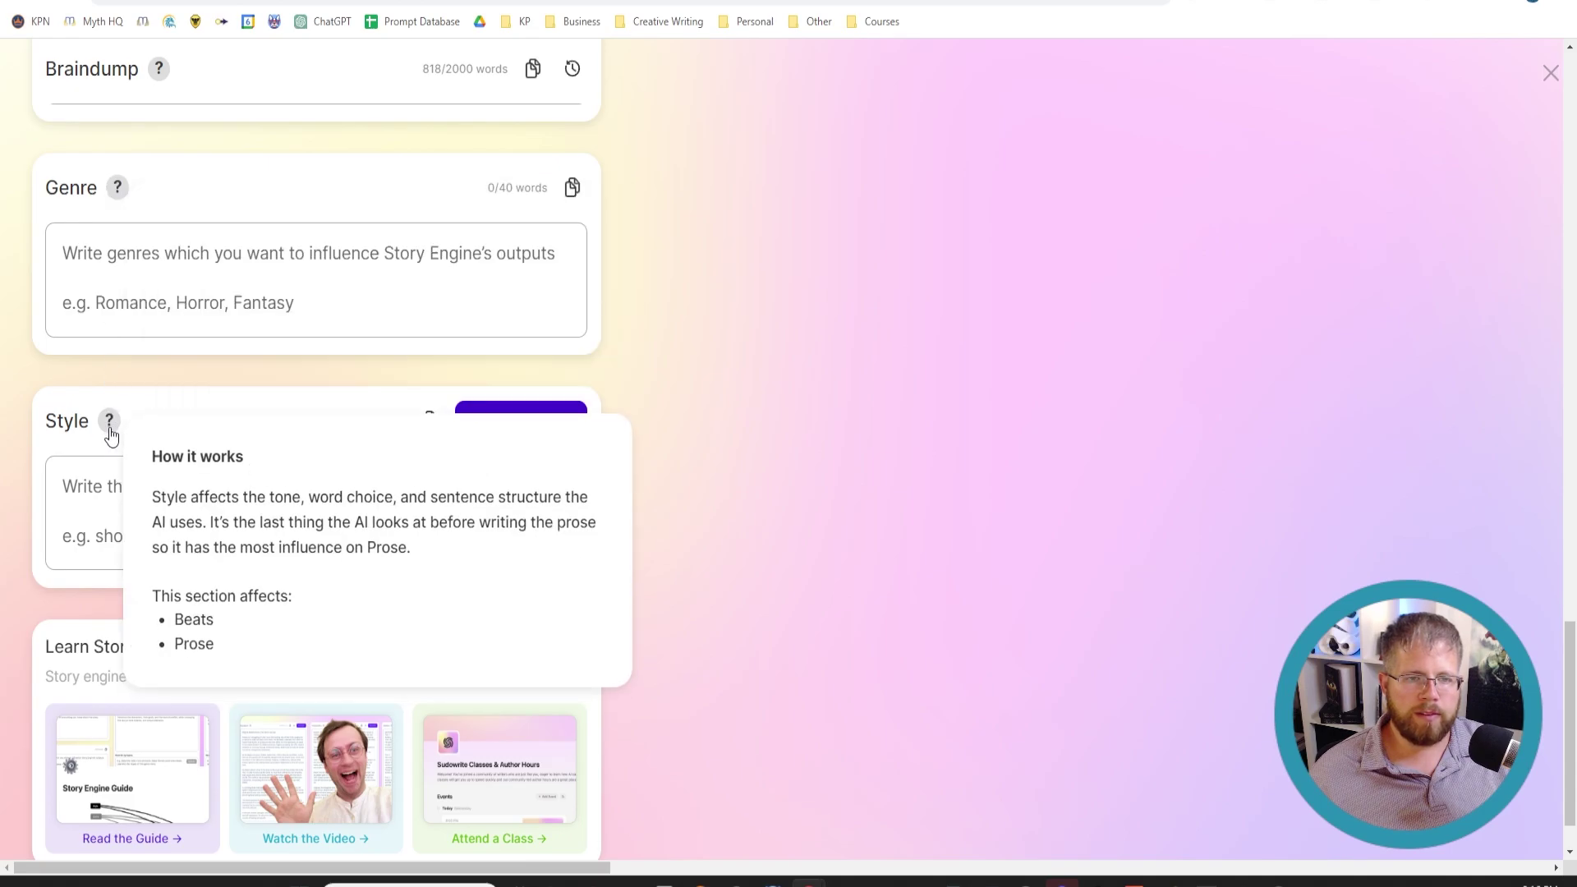
mouse_move(113, 194)
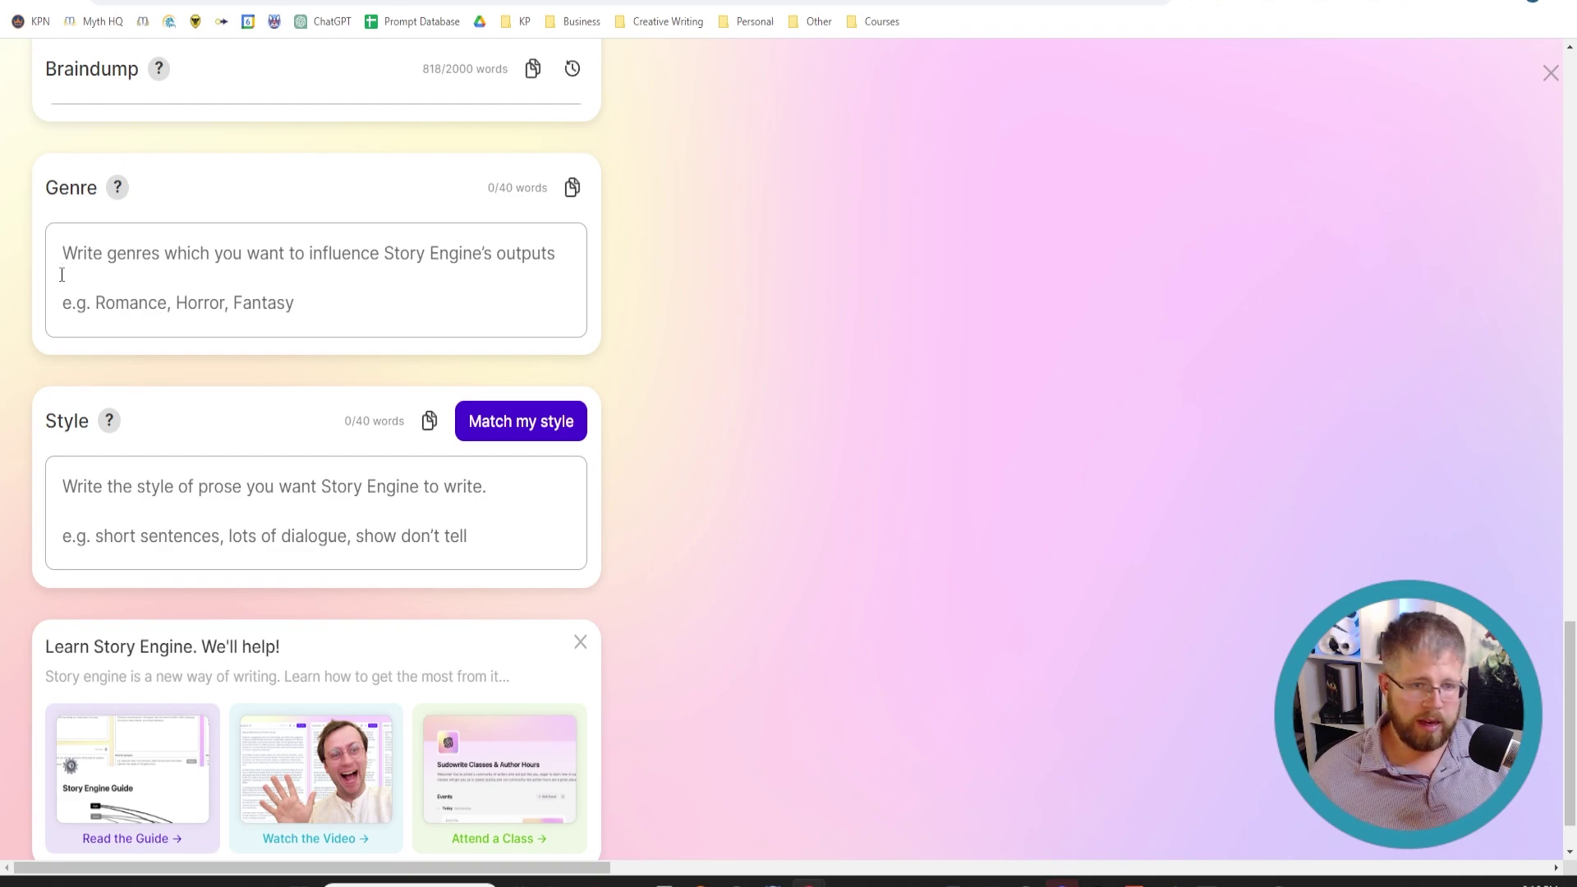
Step: Enter 'YA Fantasy Arthurian' as the Genre, then move into the empty 40-word Style field
type("YA Fant")
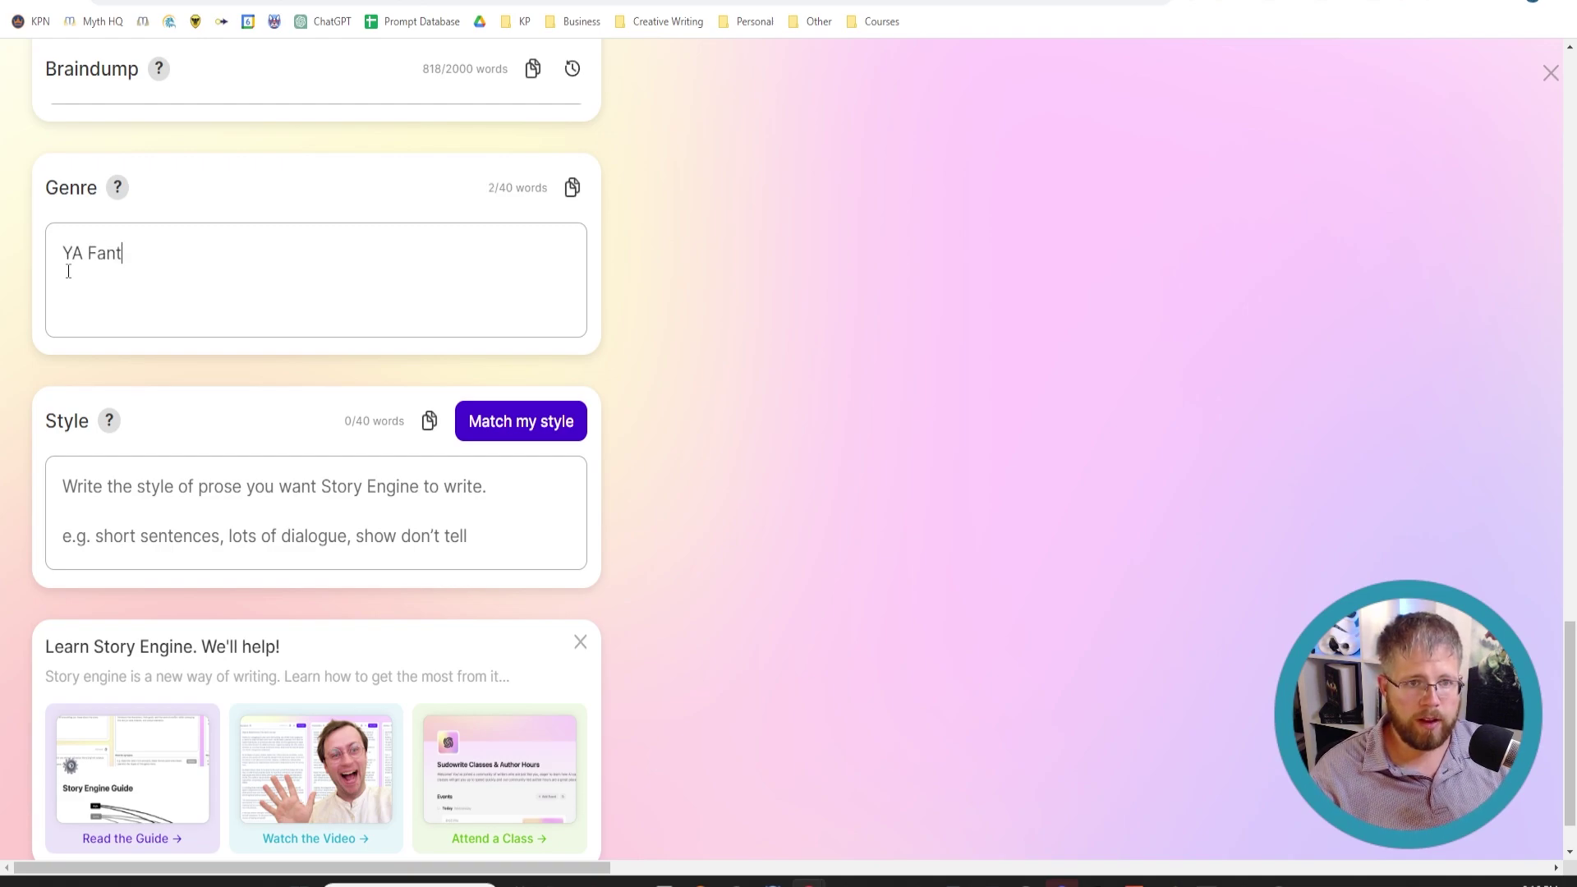
type("asy Arthurian")
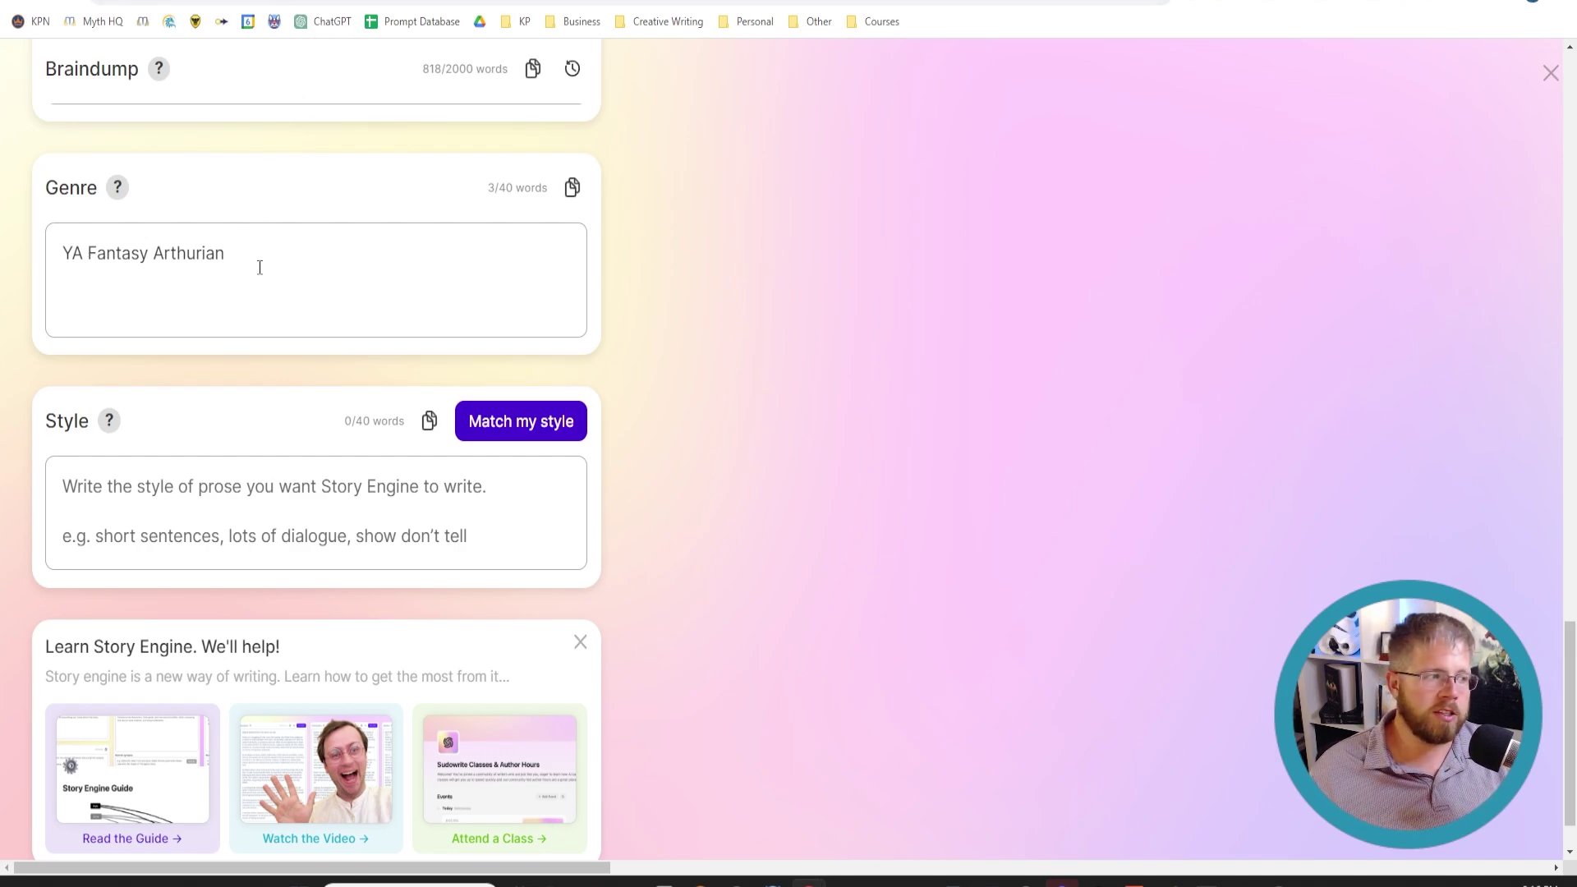
left_click_drag(230, 255, 38, 238)
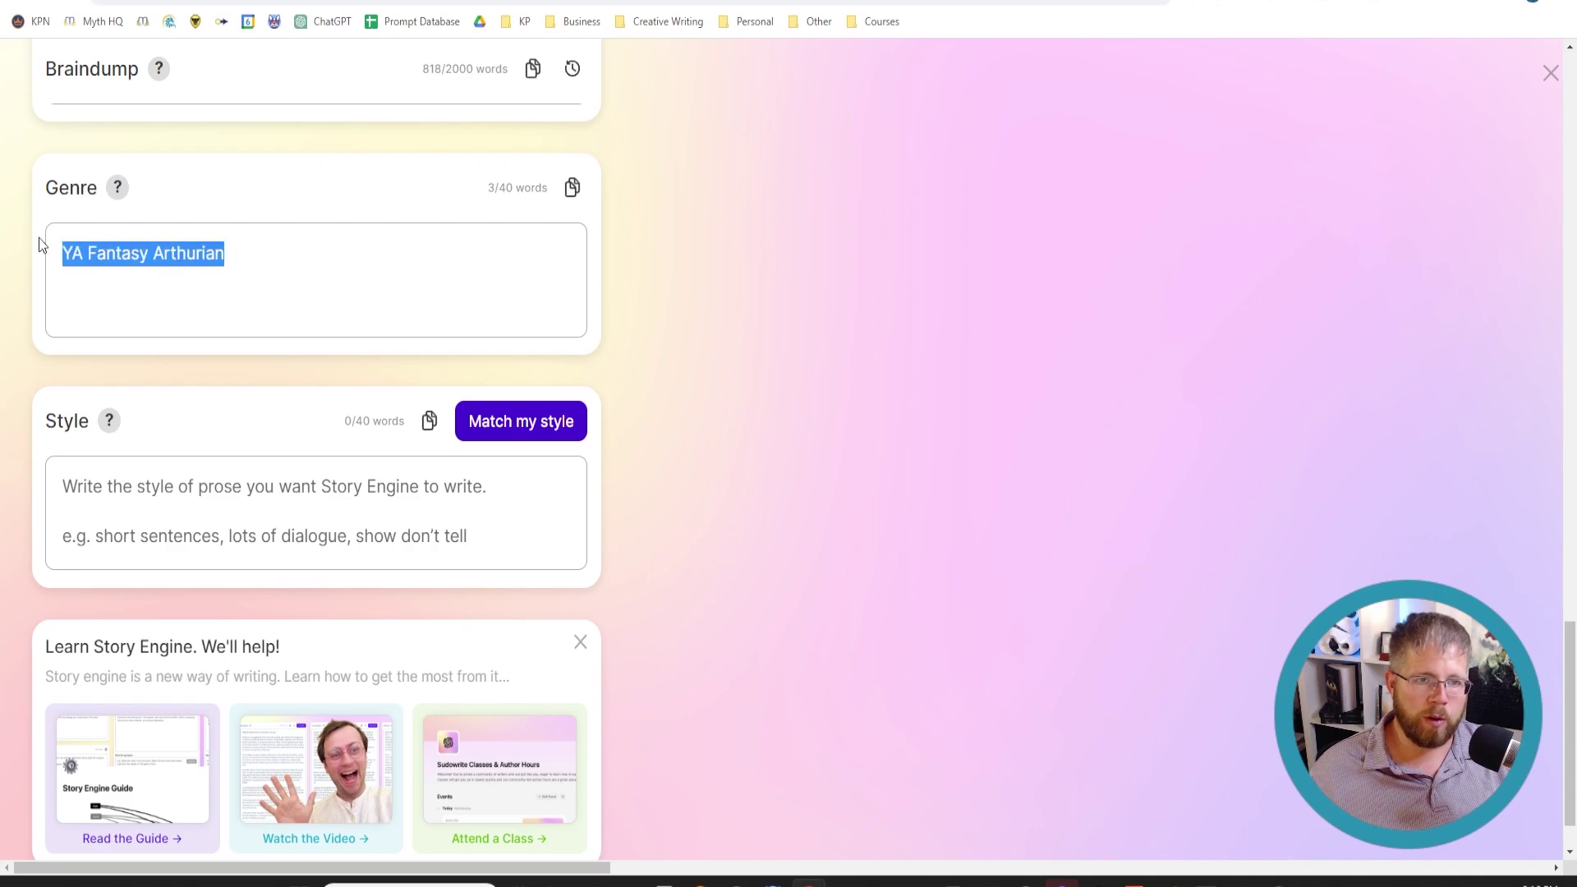
left_click(340, 274)
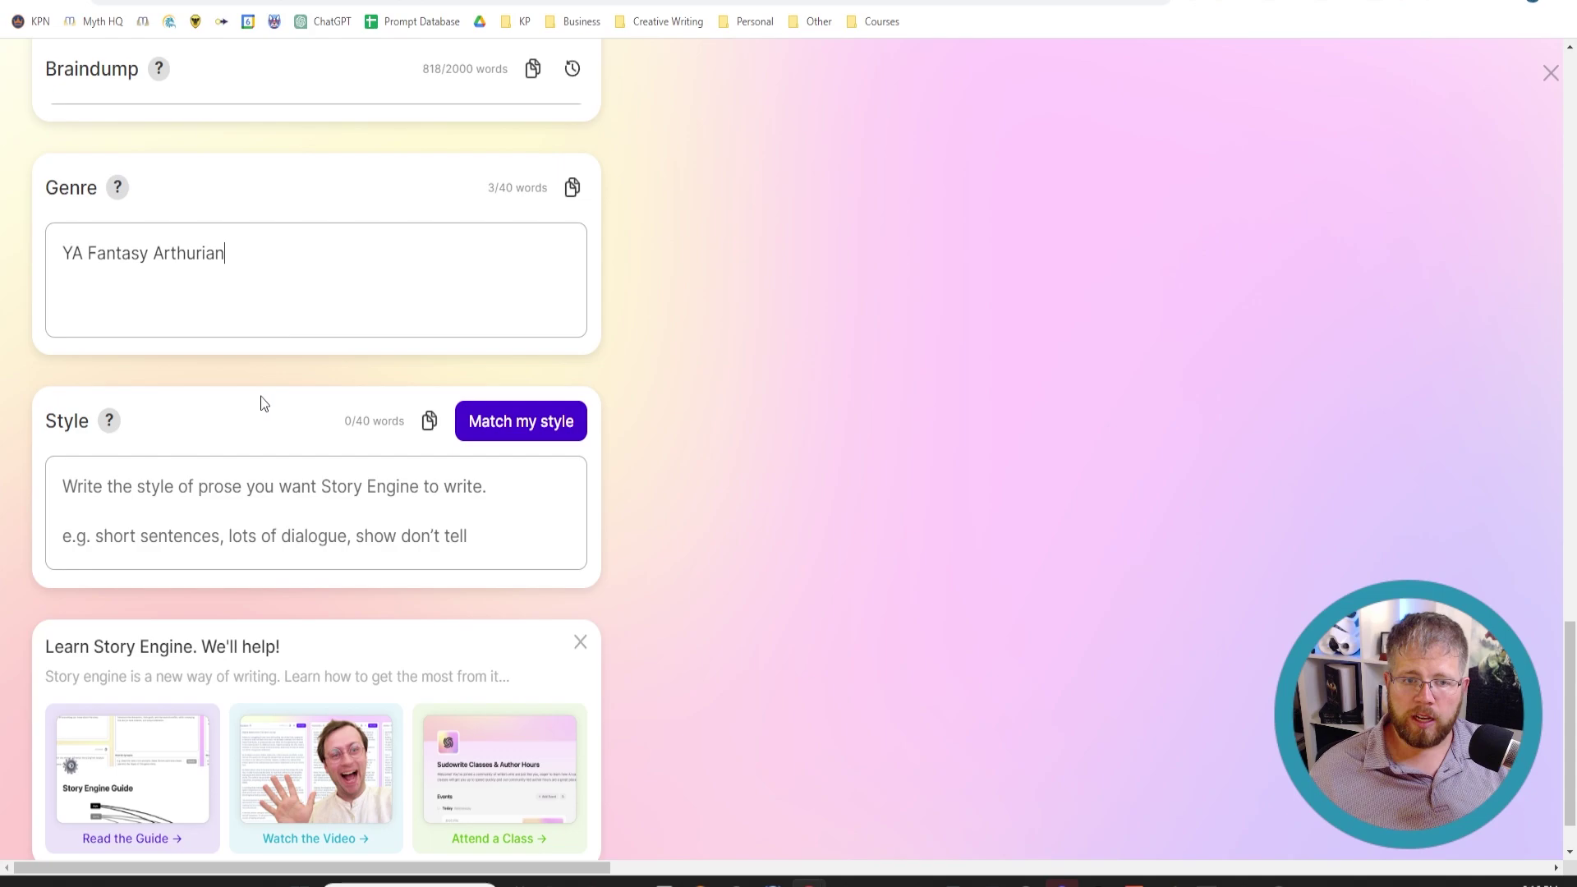
left_click(114, 496)
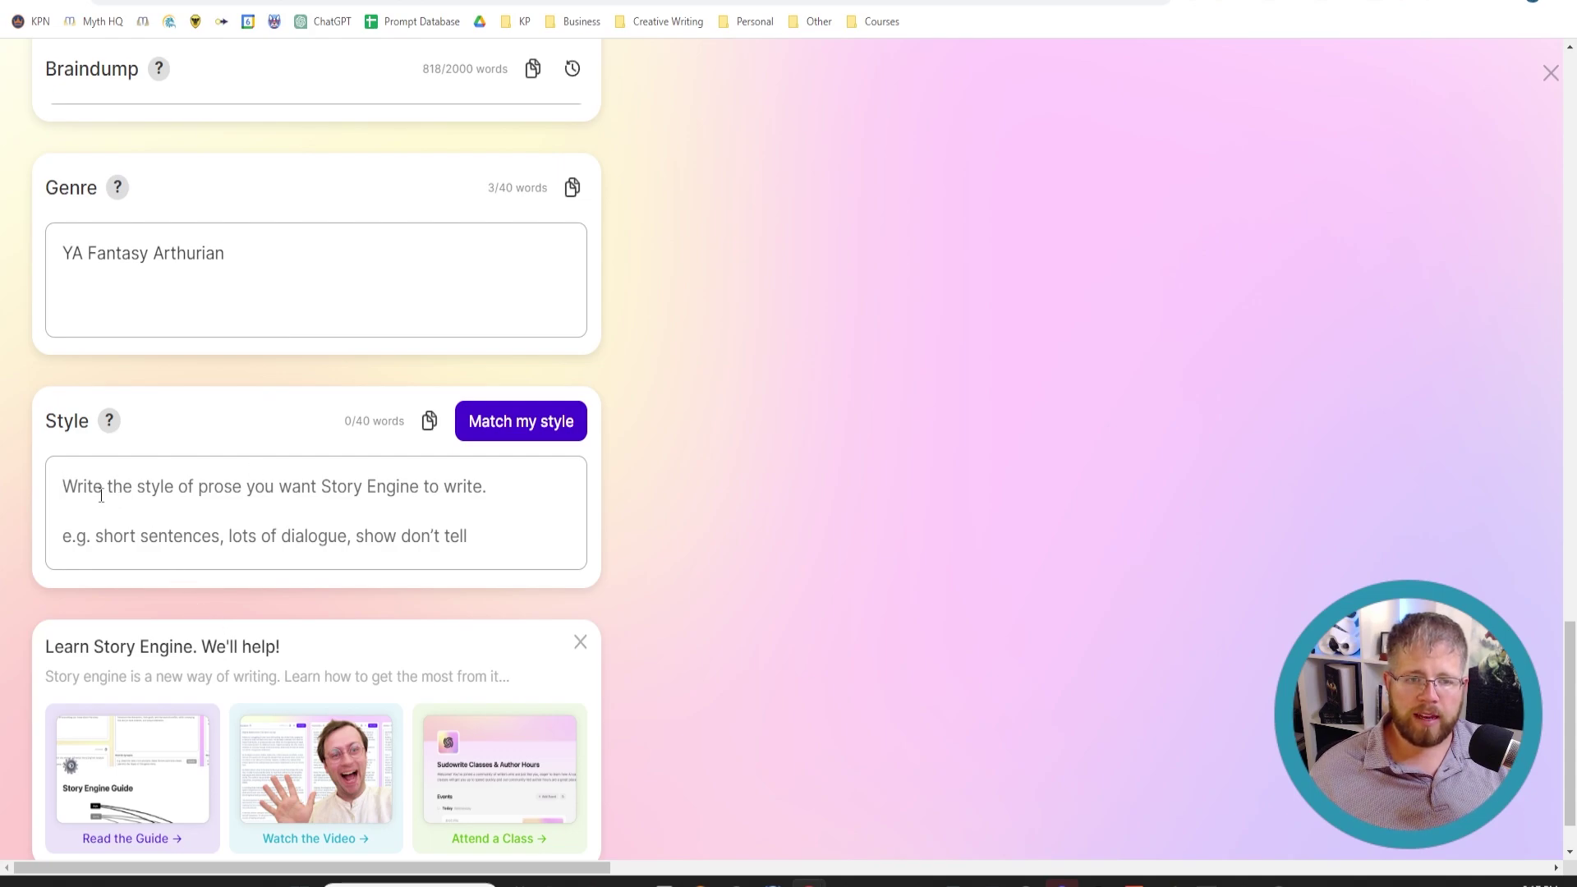
left_click_drag(355, 421, 409, 422)
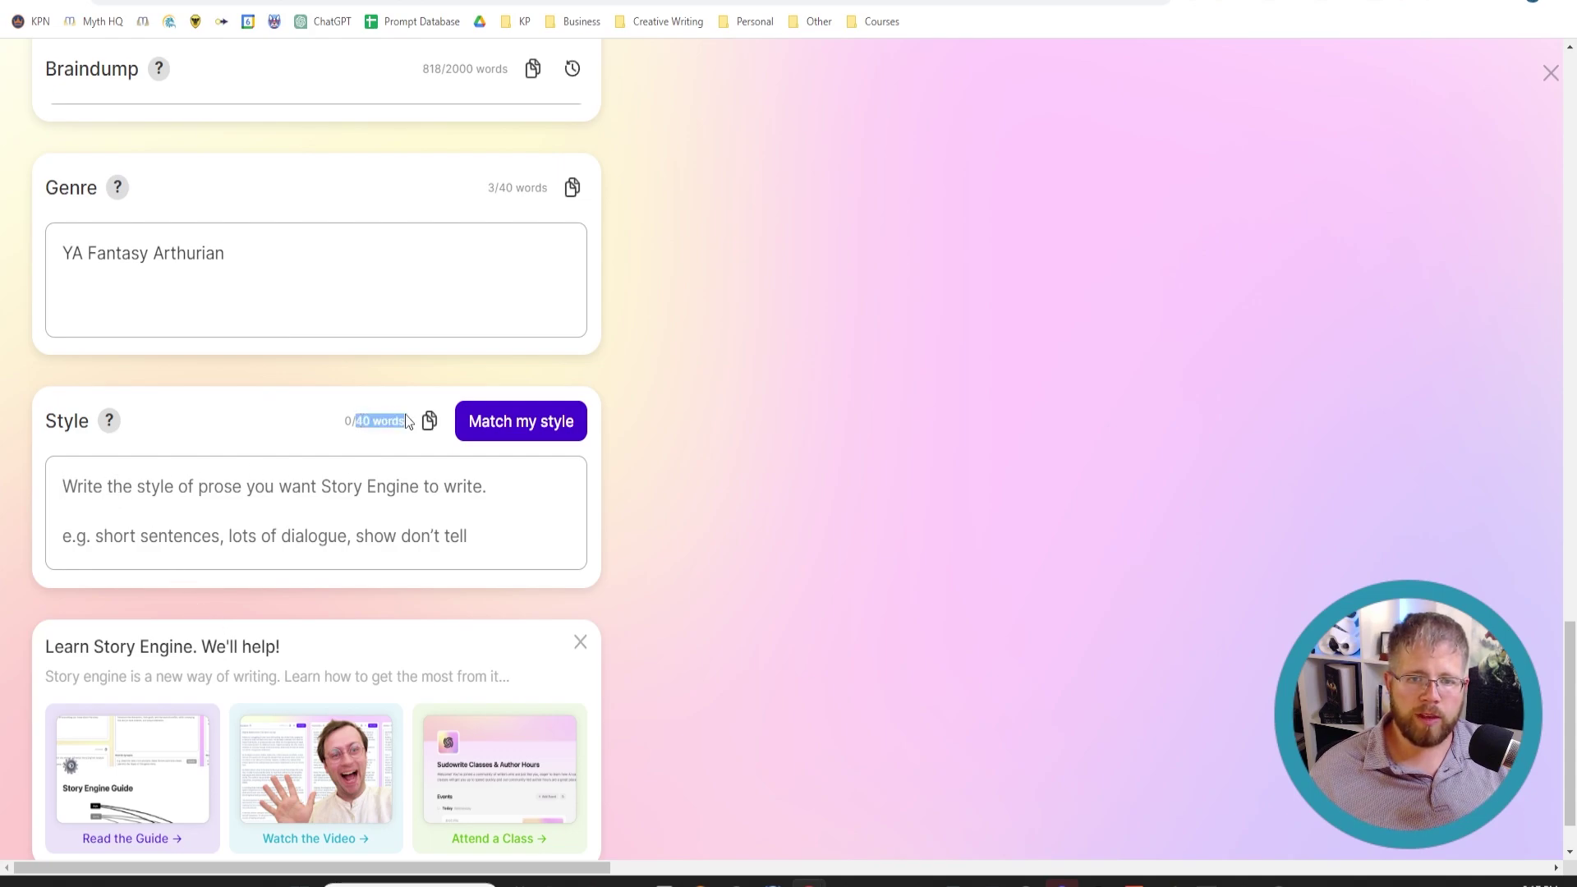
left_click(264, 506)
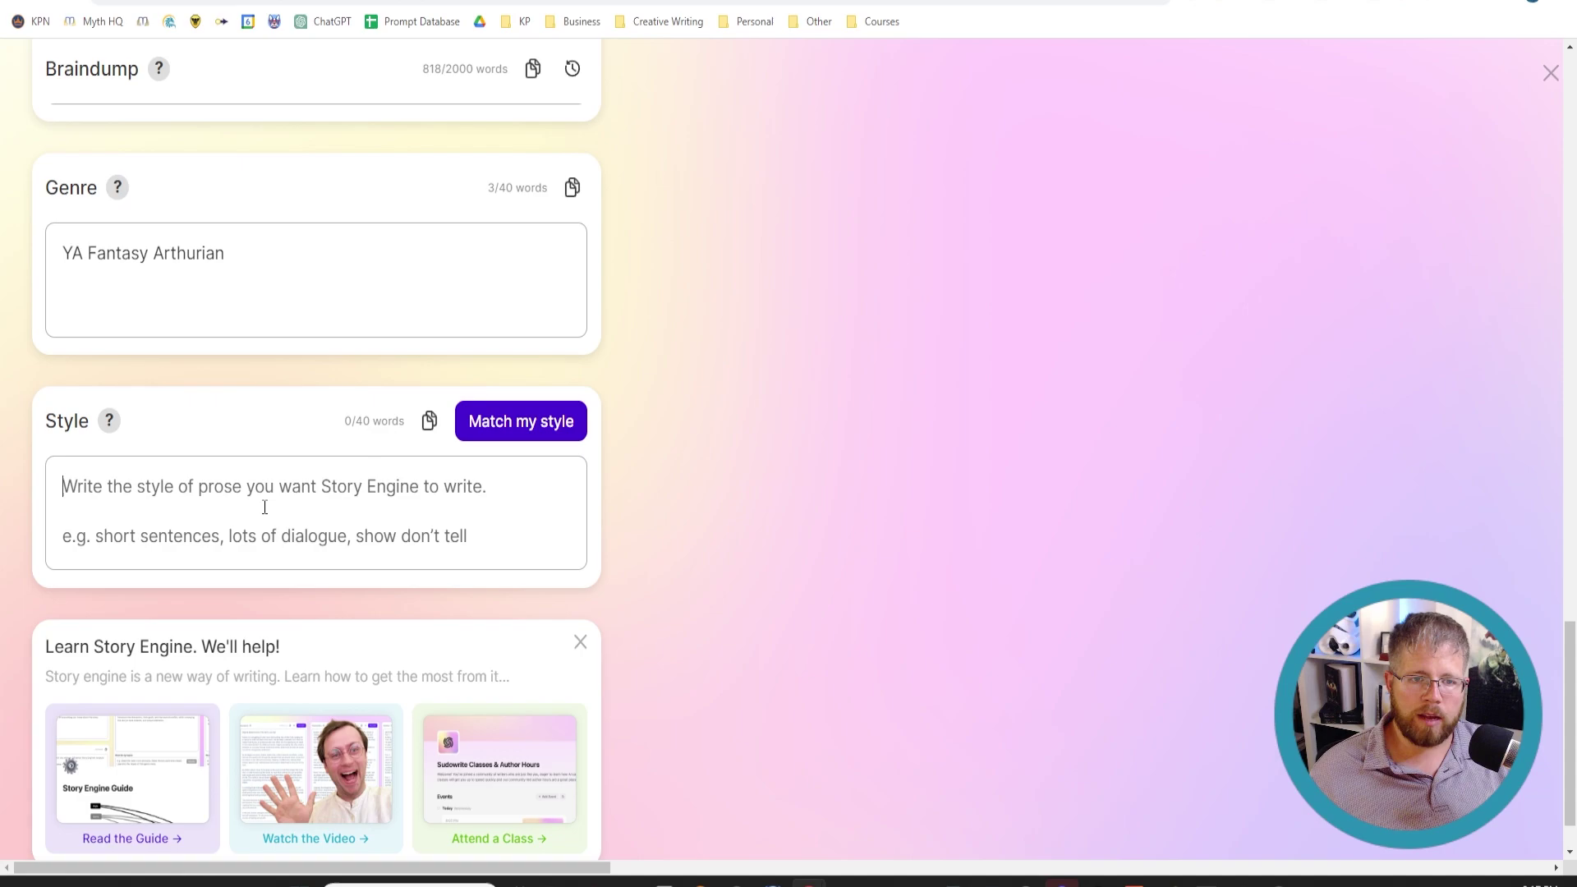
left_click(327, 280)
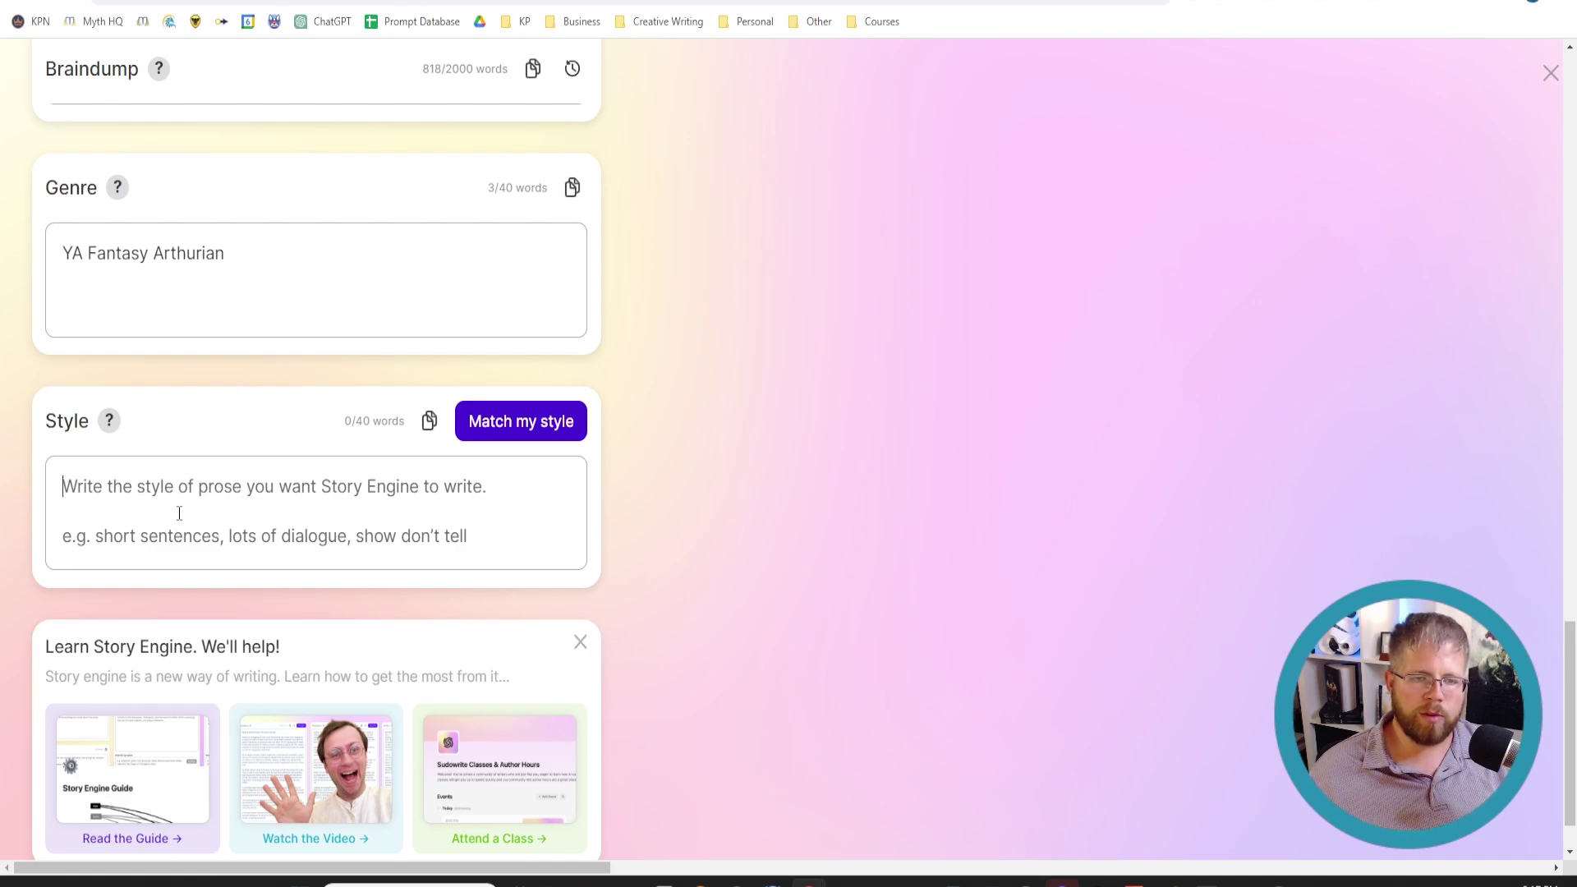
left_click(205, 524)
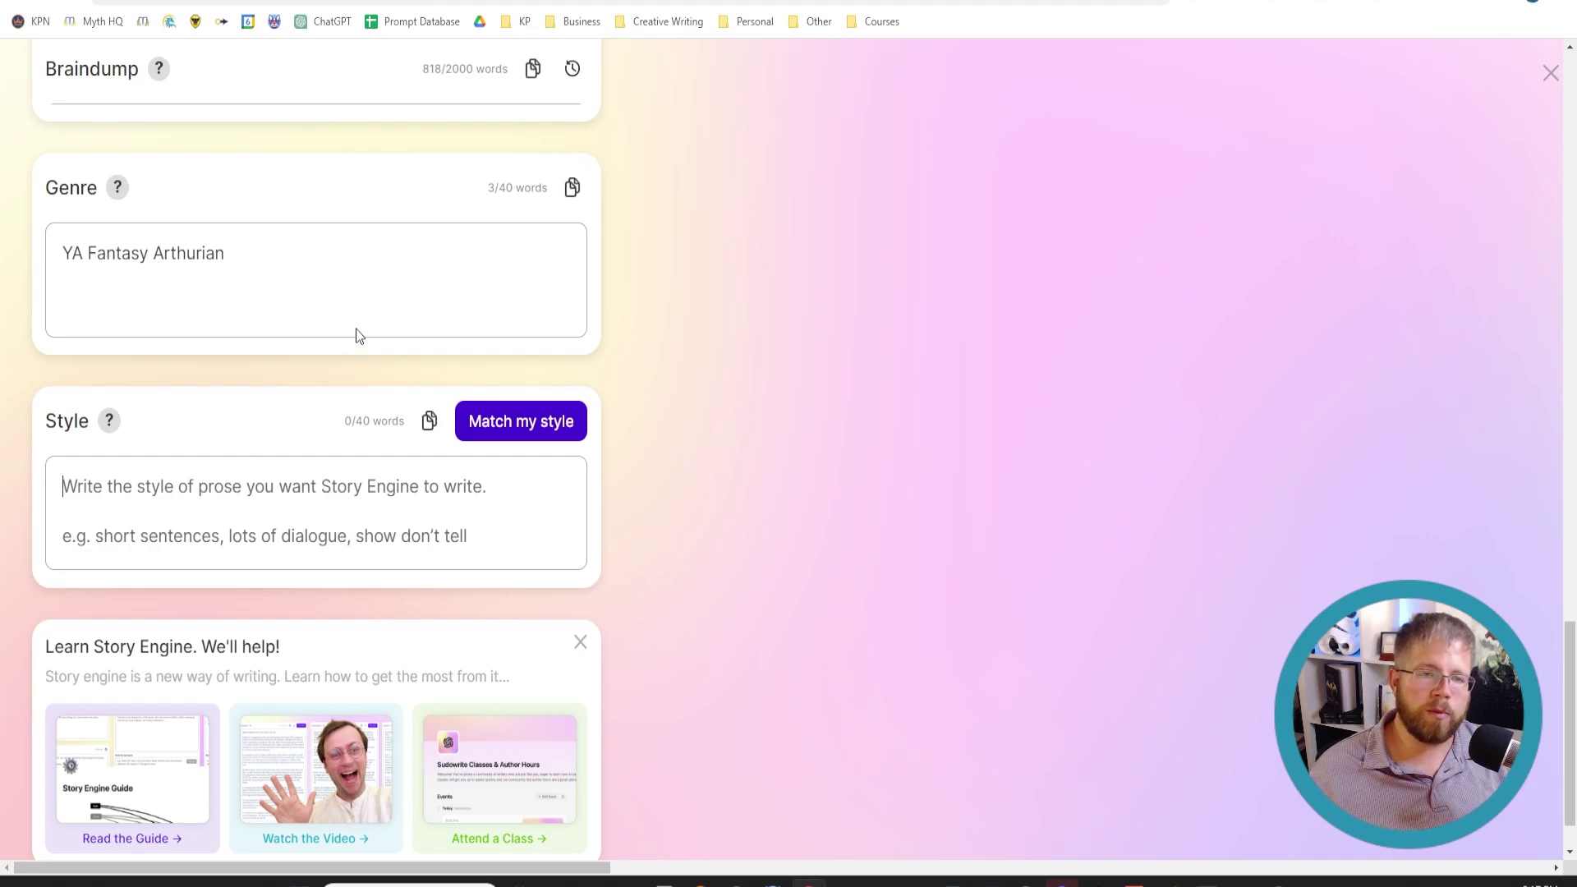
mouse_move(109, 191)
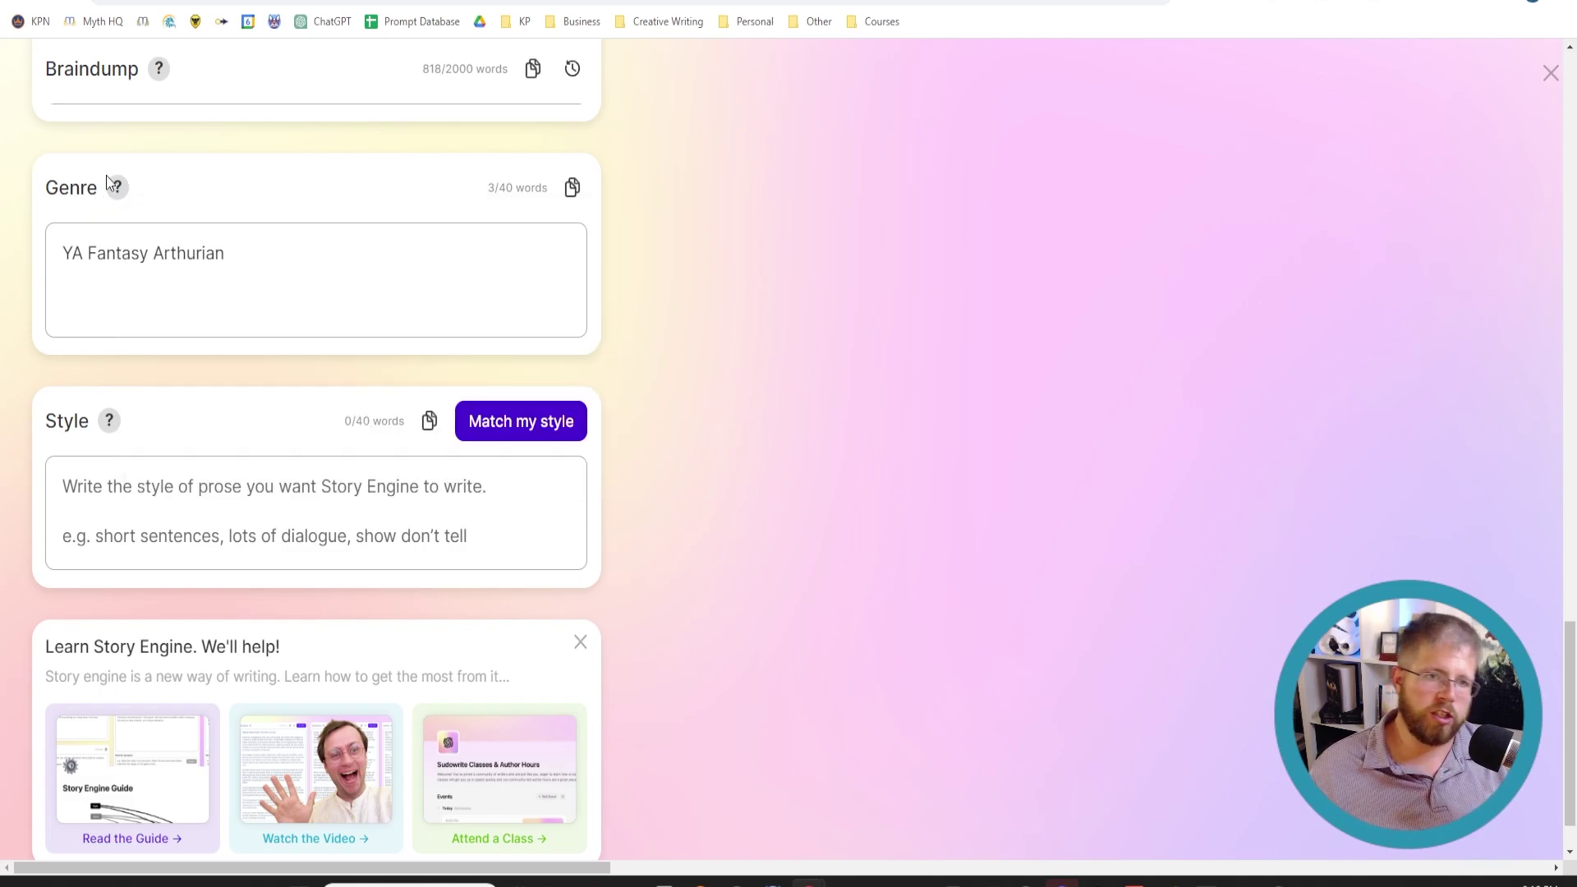
mouse_move(108, 421)
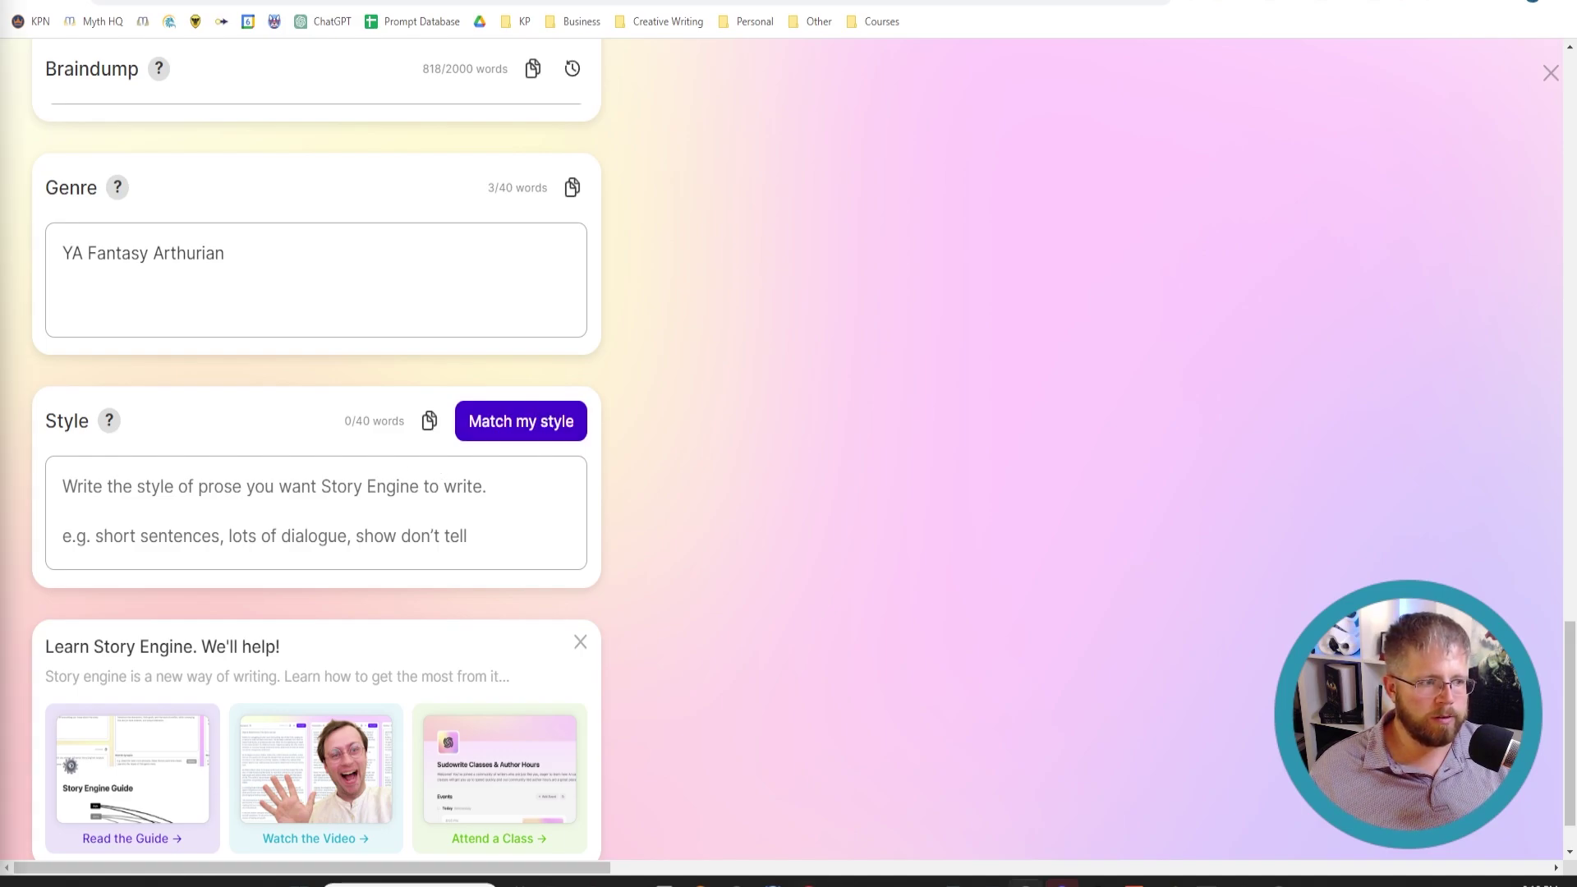
left_click(517, 427)
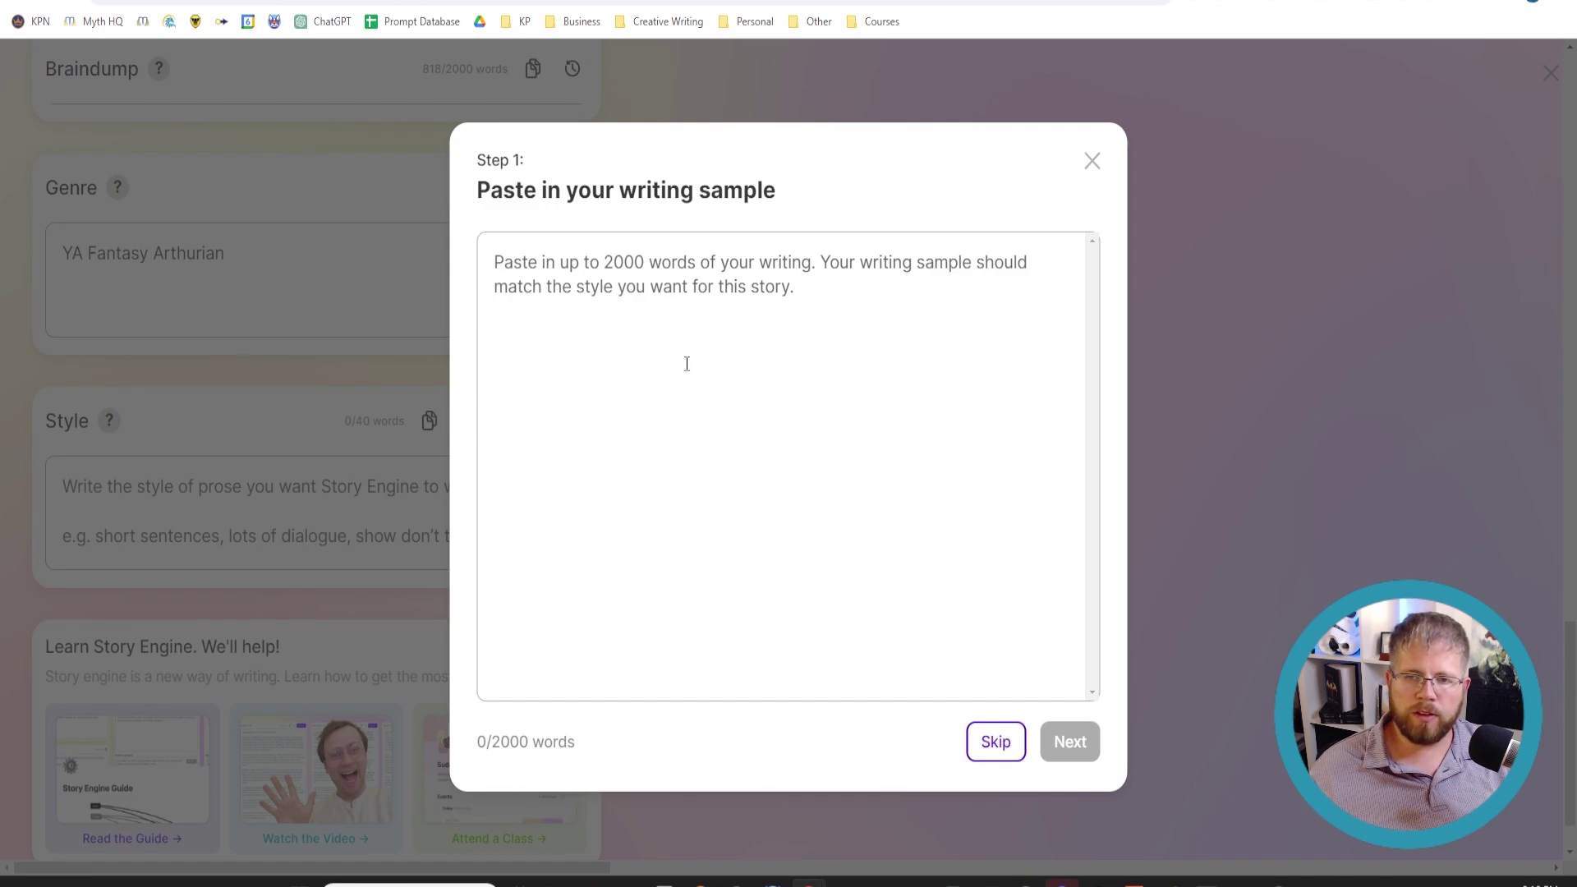
left_click(570, 308)
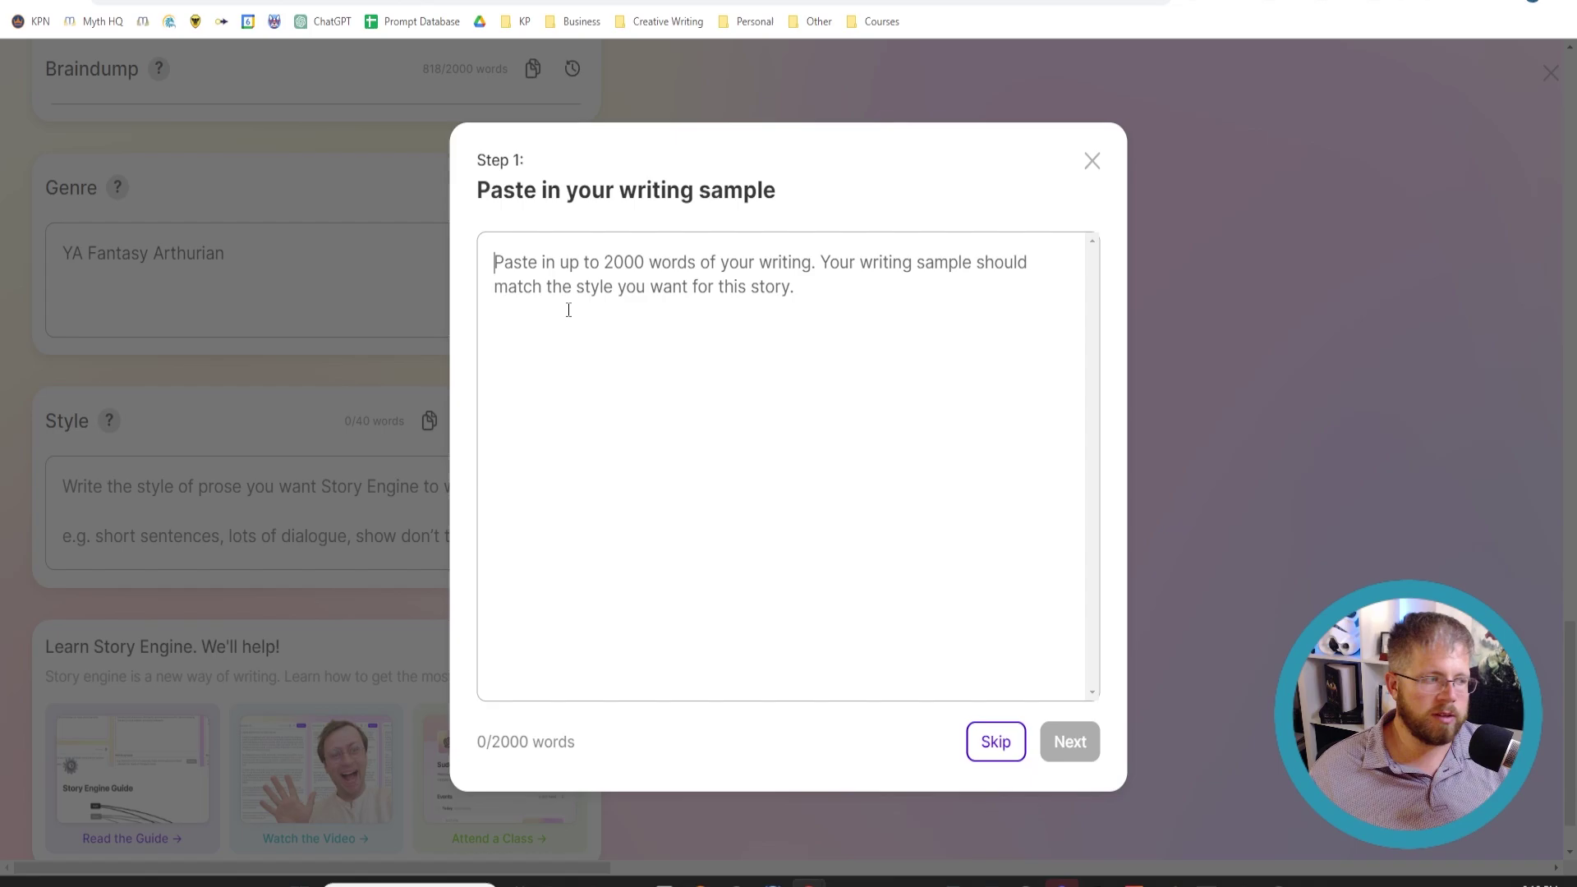
key("ctrl+v")
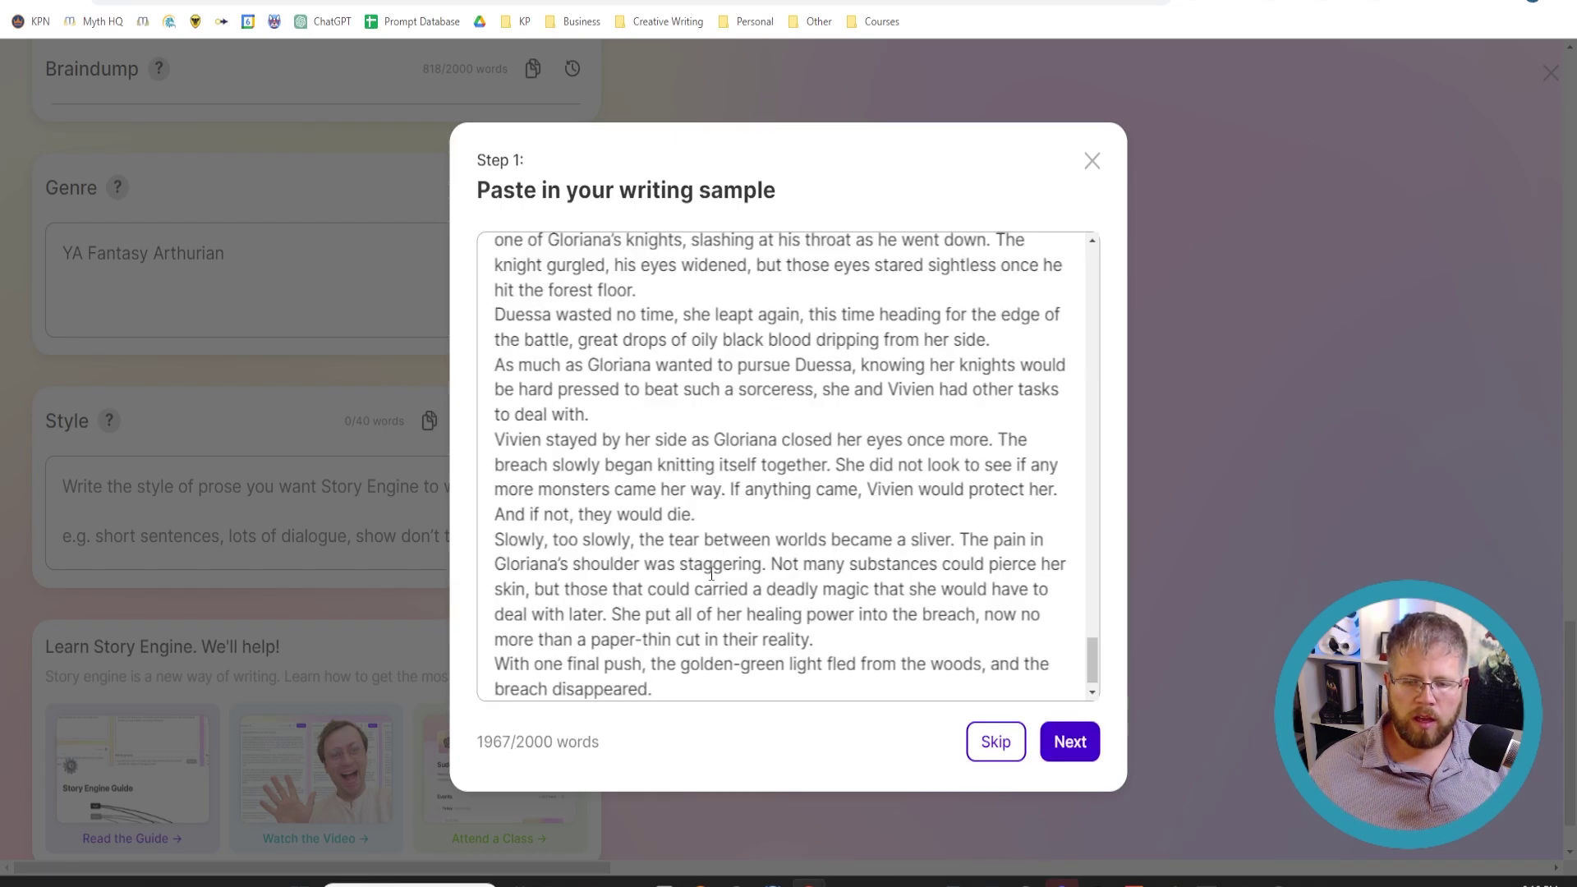
scroll(711, 575, "up", 5)
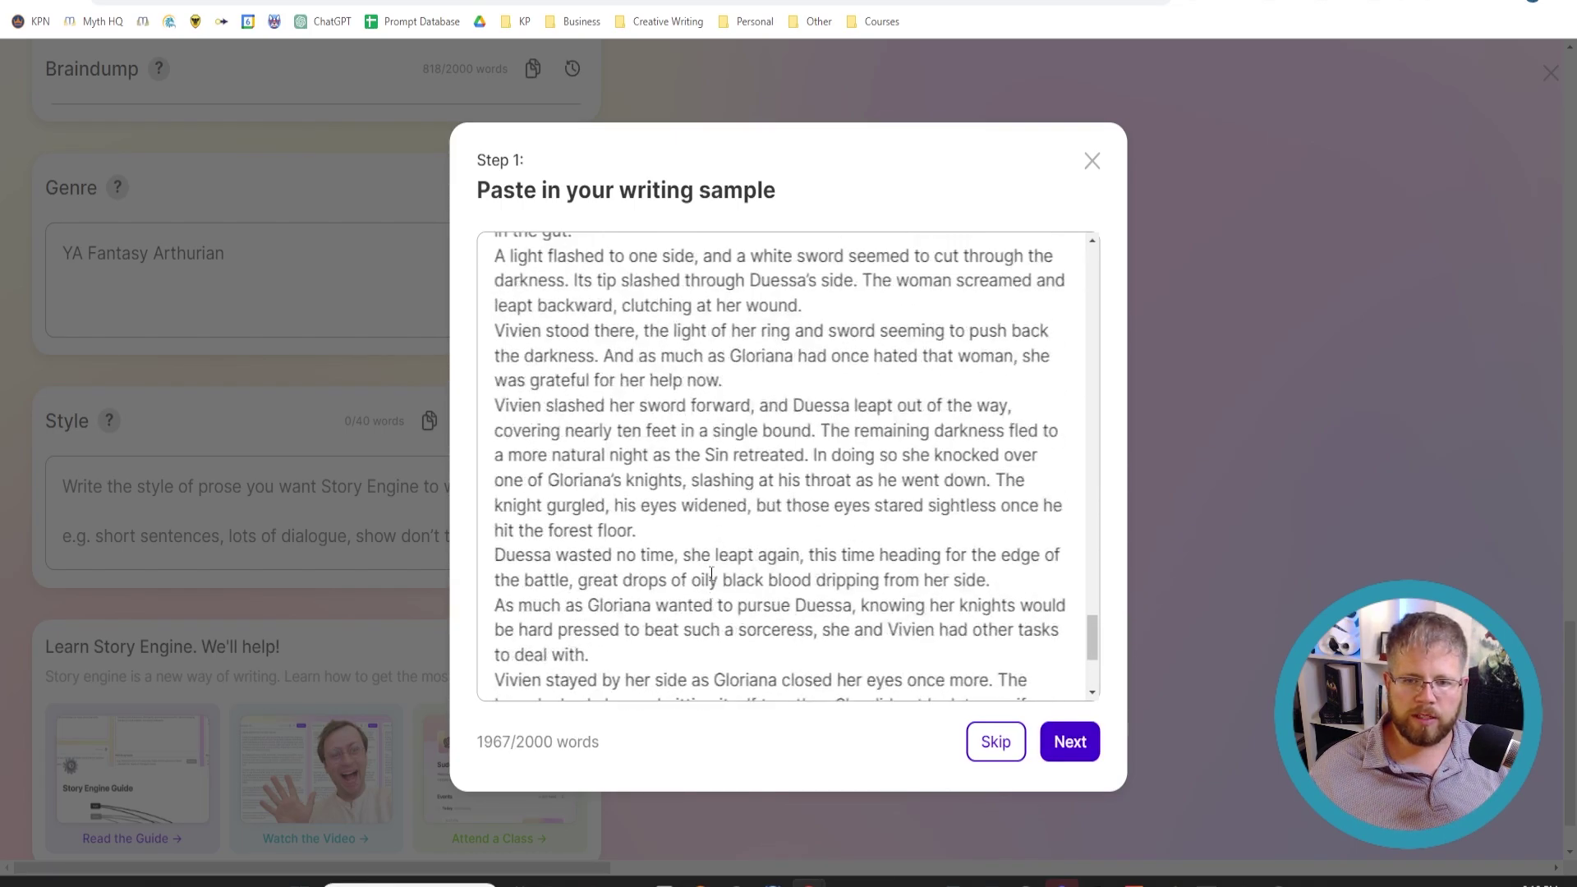
scroll(711, 583, "down", 6)
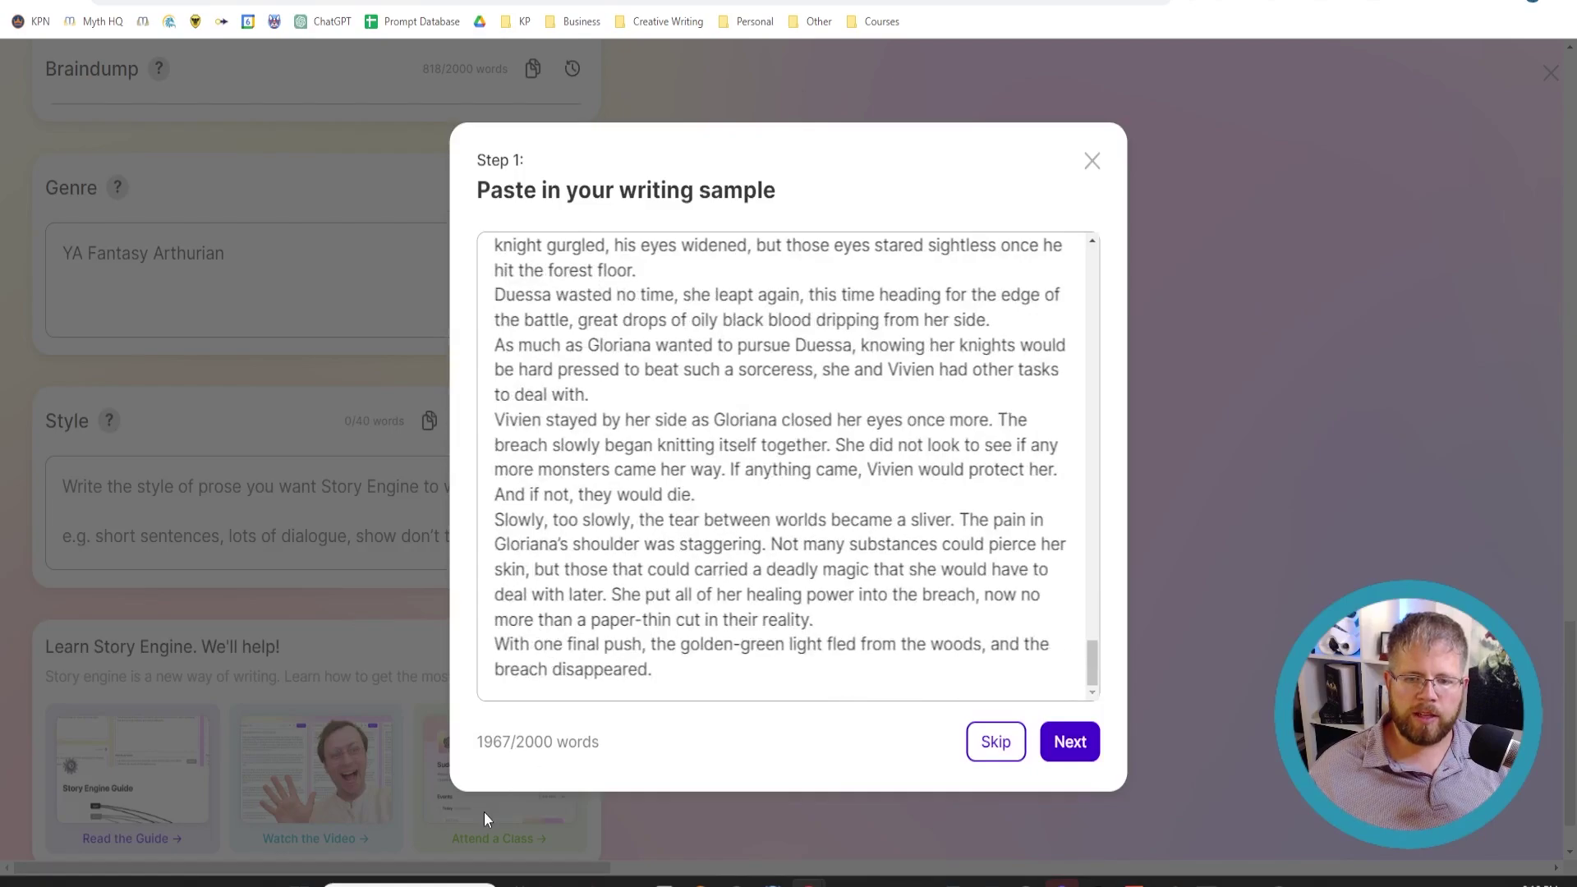
scroll(757, 599, "up", 15)
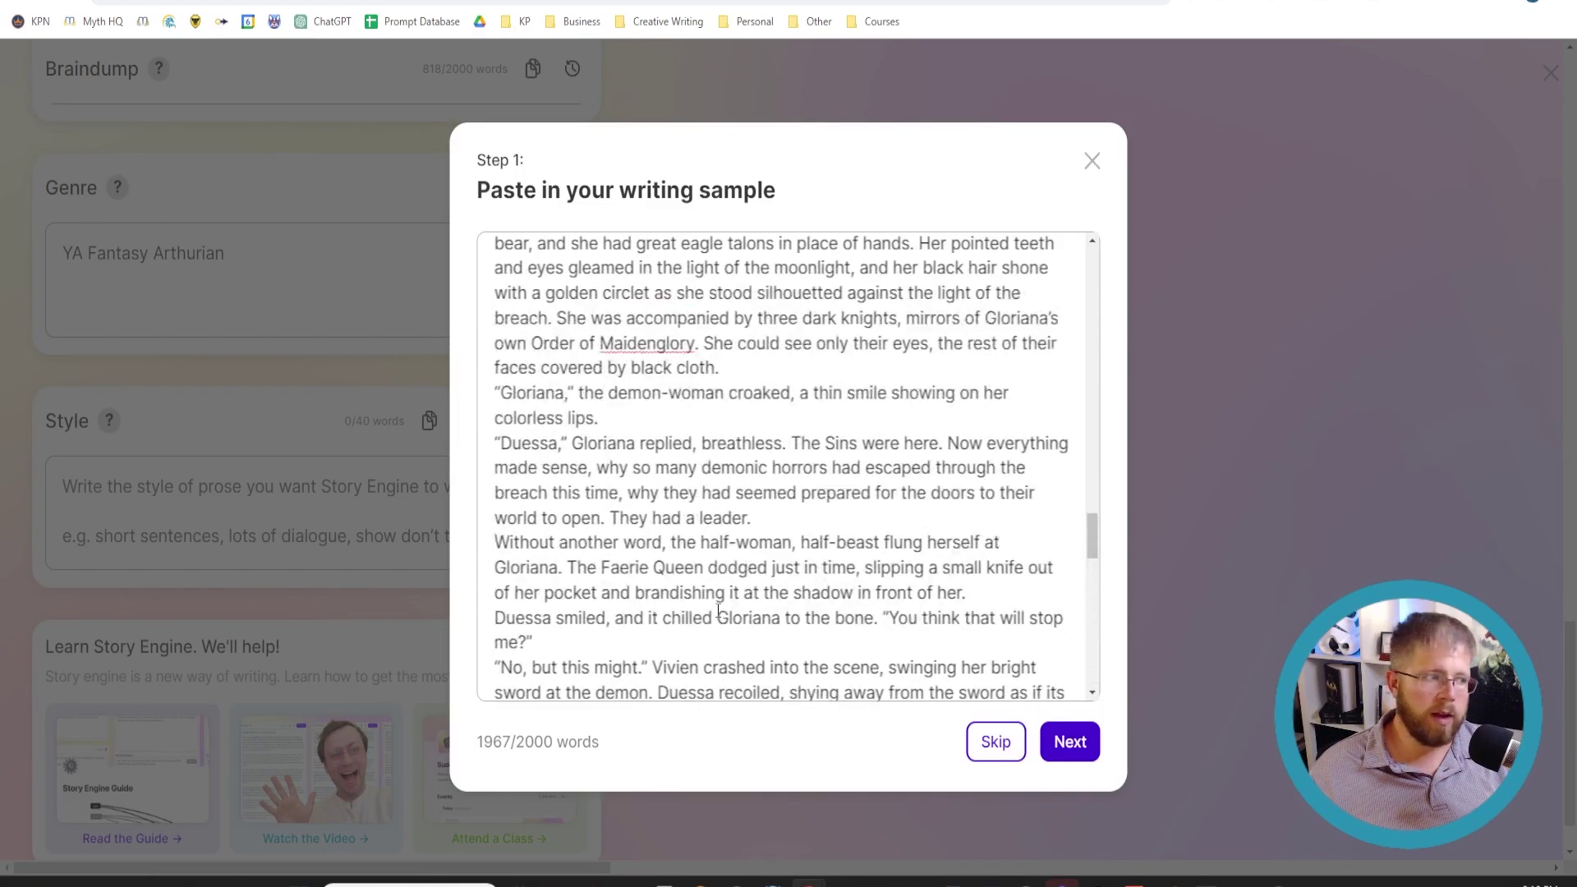
scroll(703, 635, "up", 5)
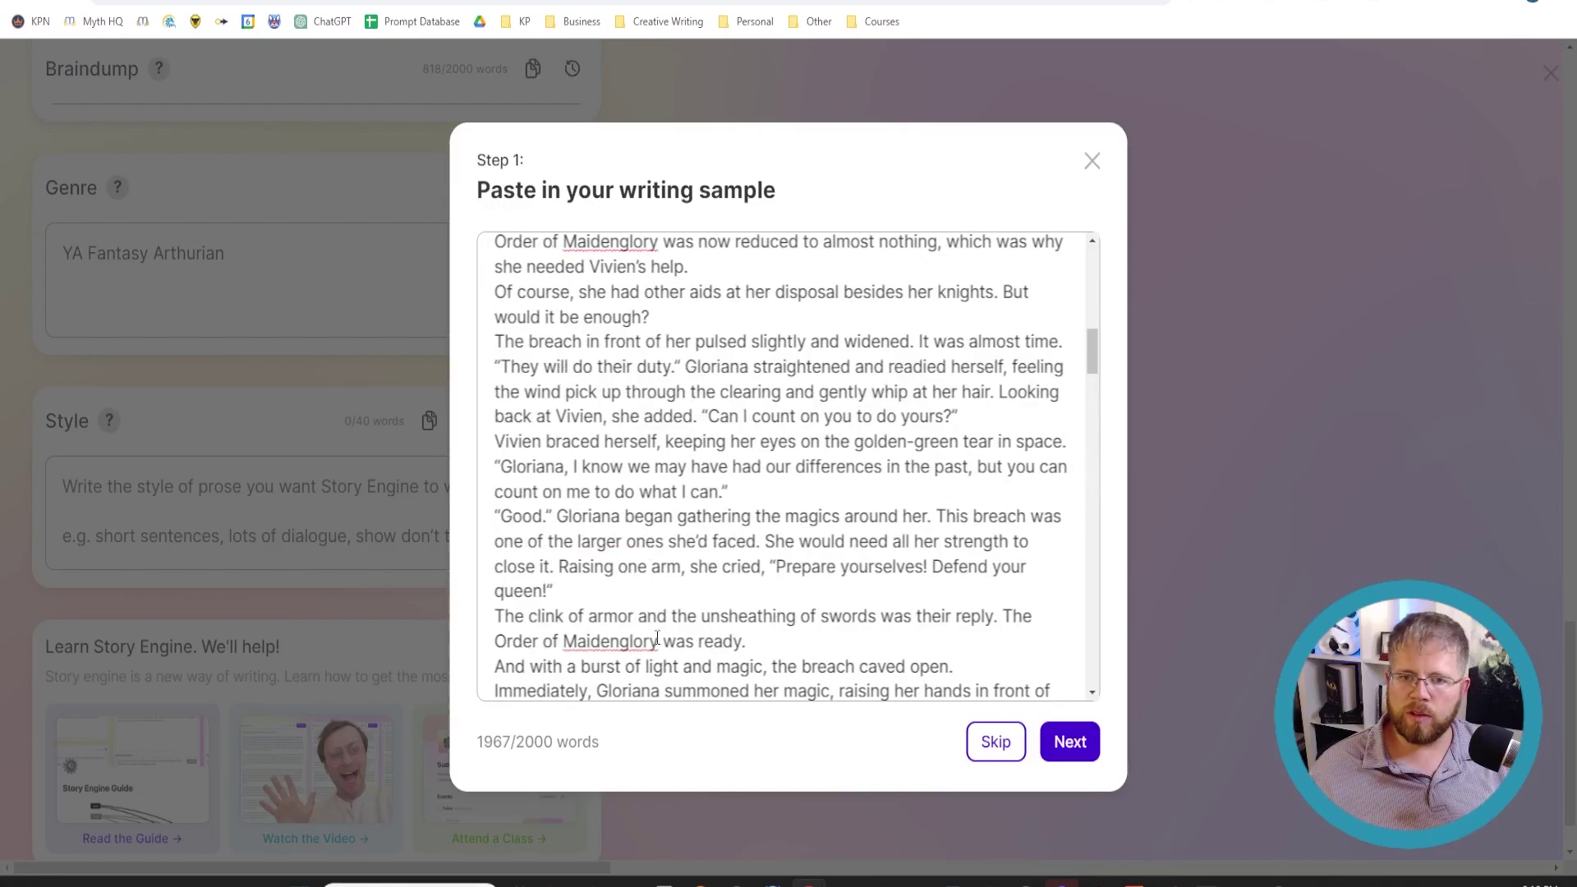
Step: Submit the writing sample for style analysis and review the resulting breakdown
left_click(1061, 752)
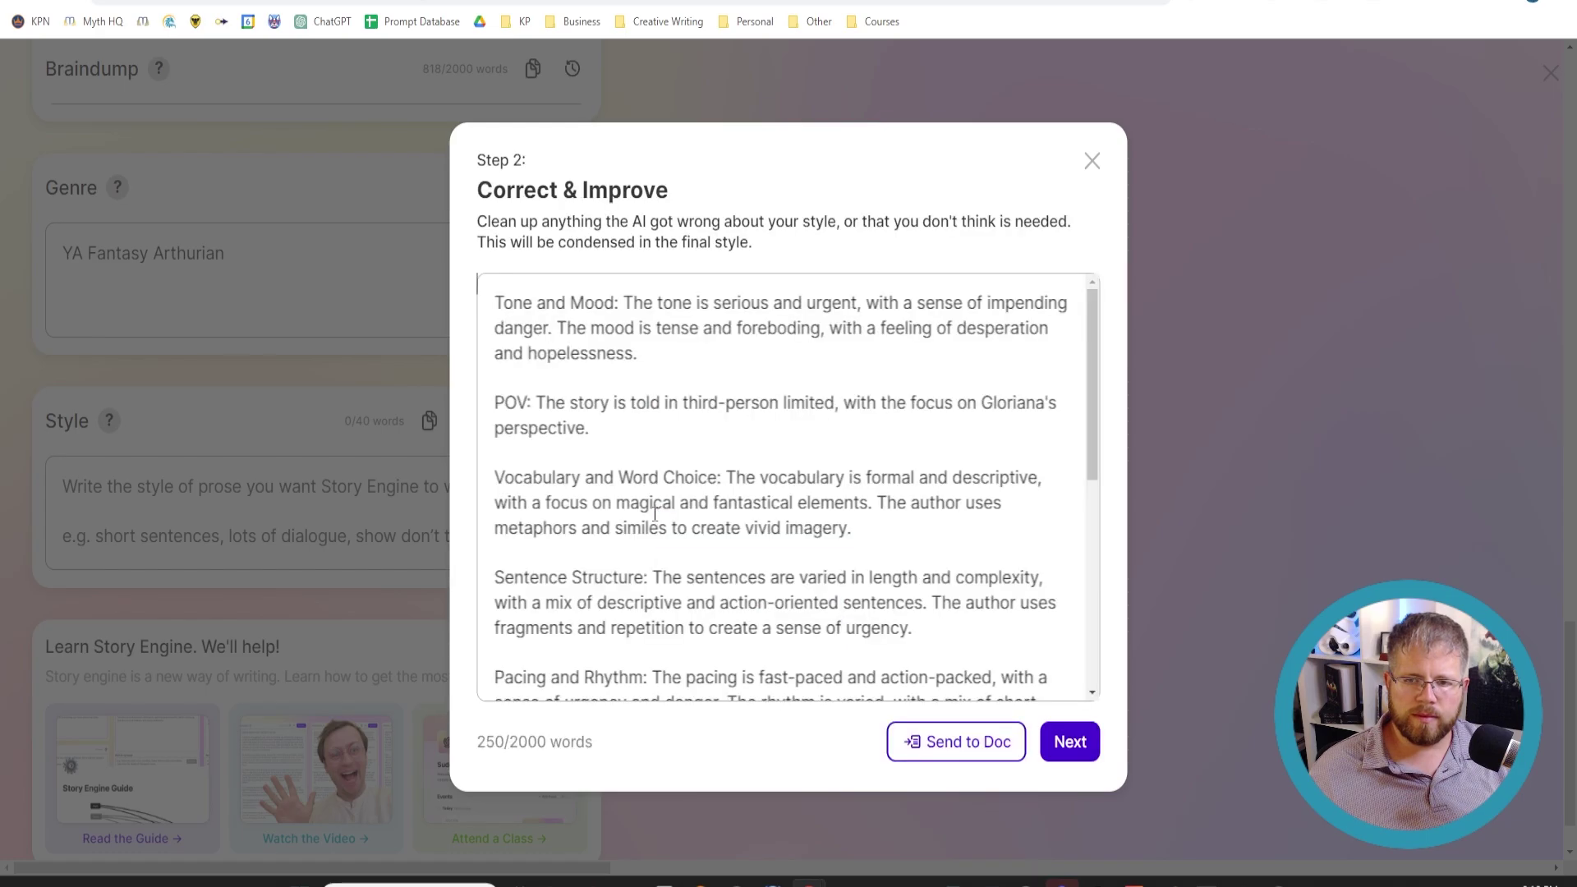
scroll(709, 569, "down", 6)
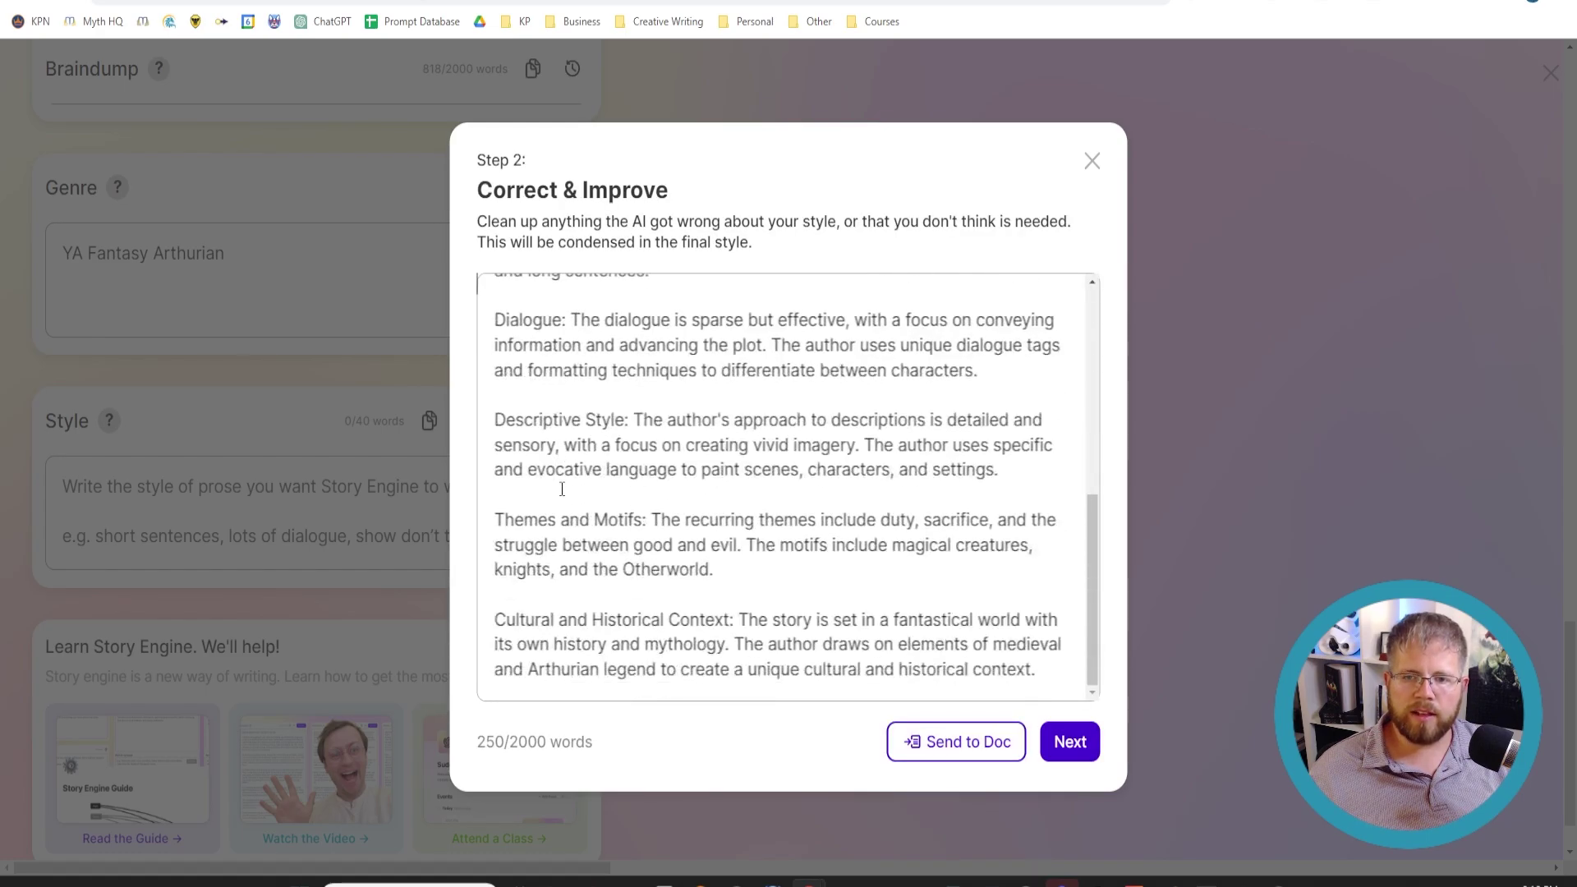
scroll(664, 540, "up", 6)
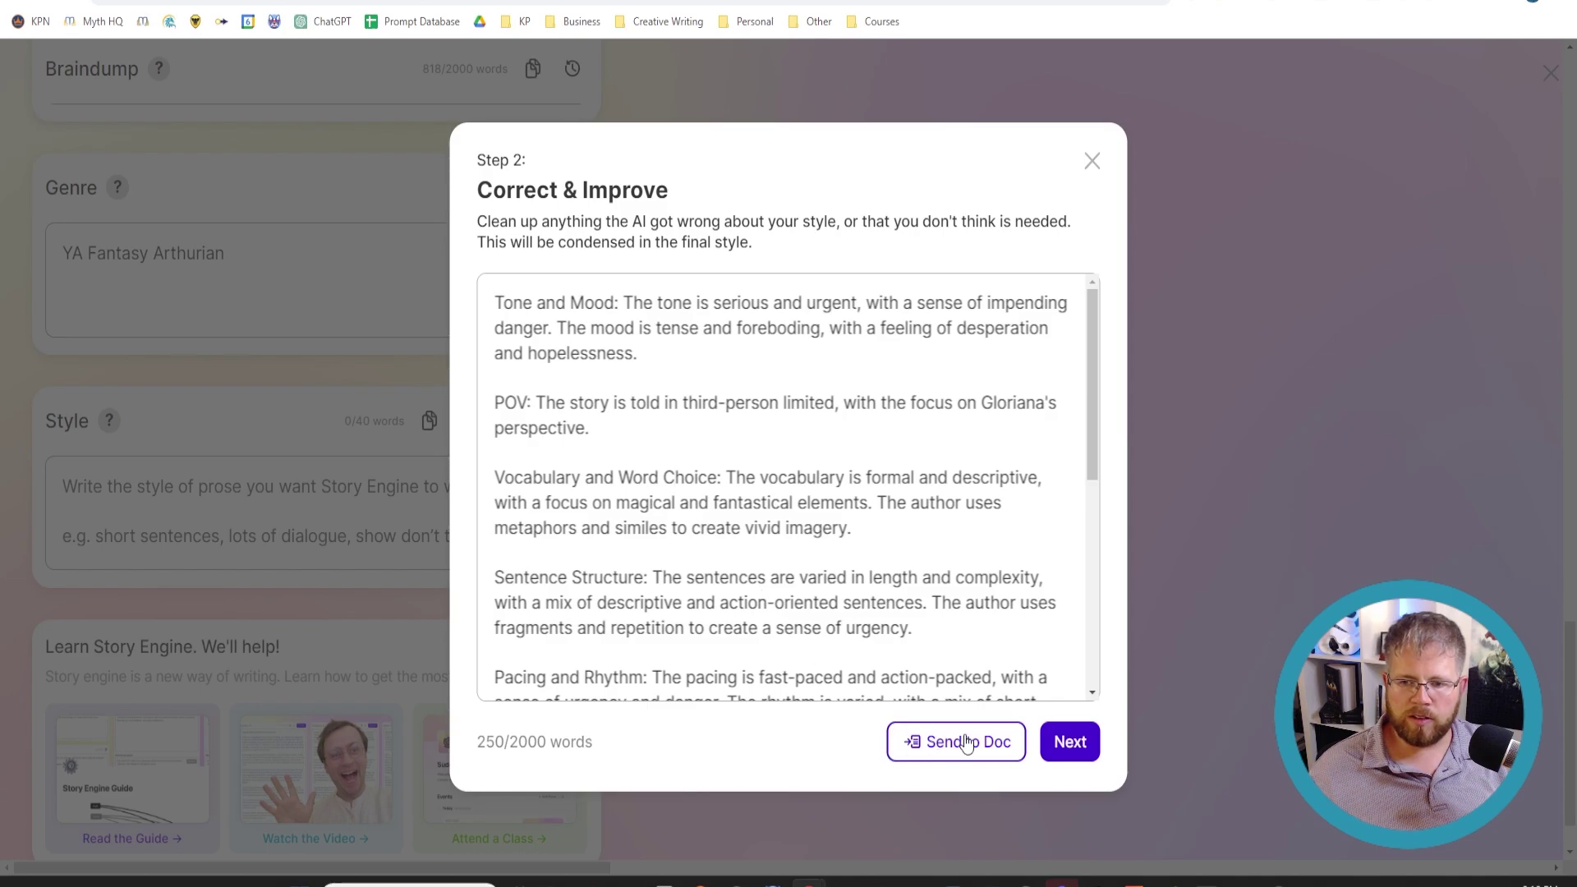
Step: Copy the full style analysis and send it on for compression
key("ctrl+a")
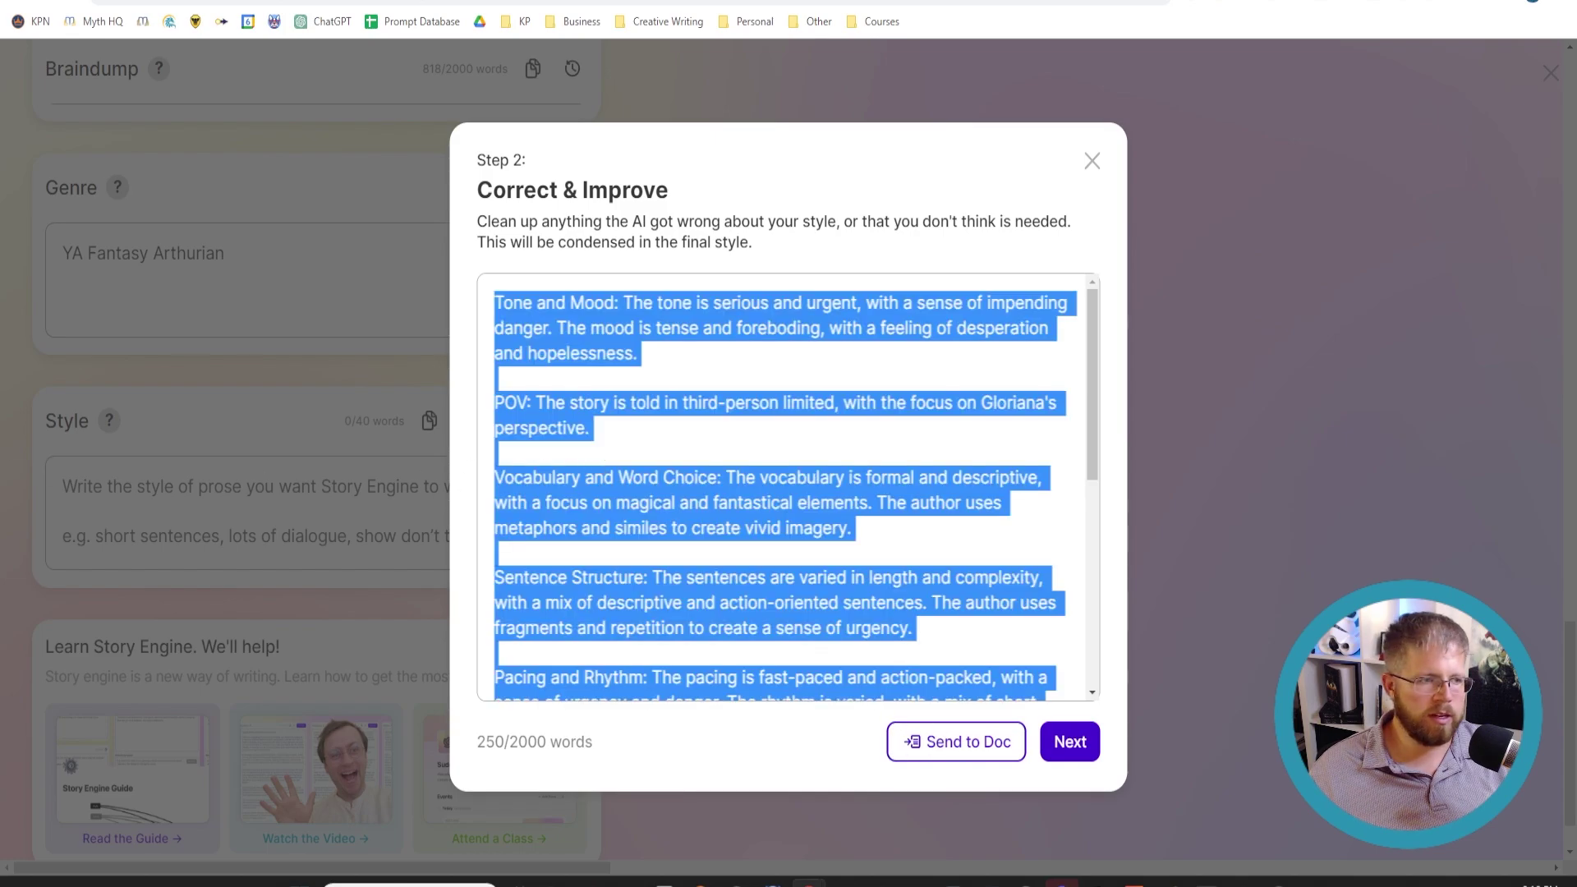
key("alt+Tab")
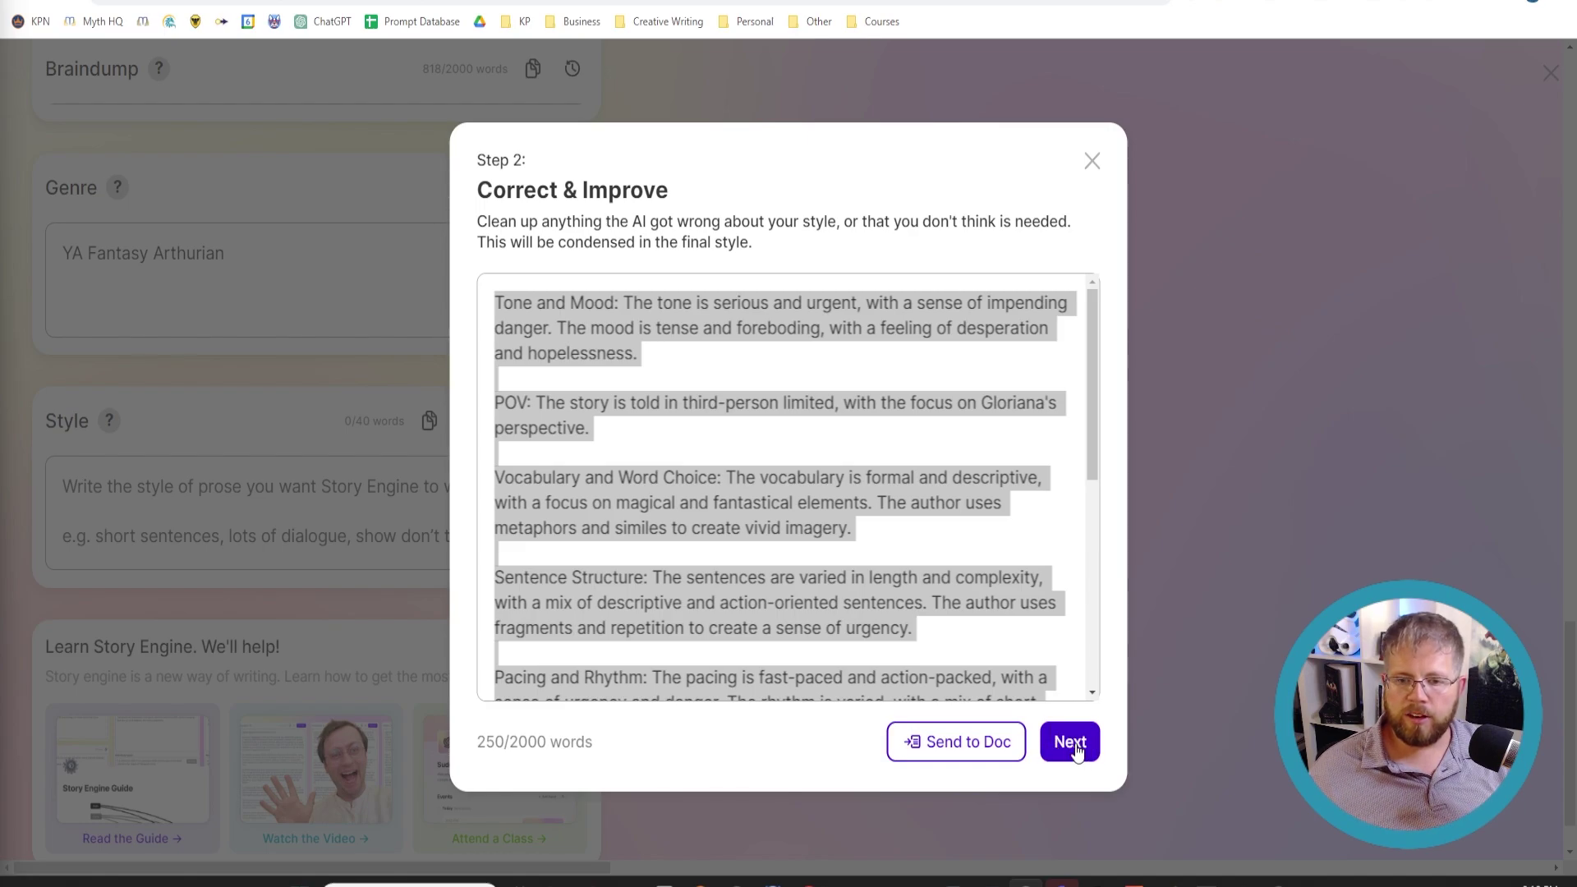
scroll(722, 515, "down", 6)
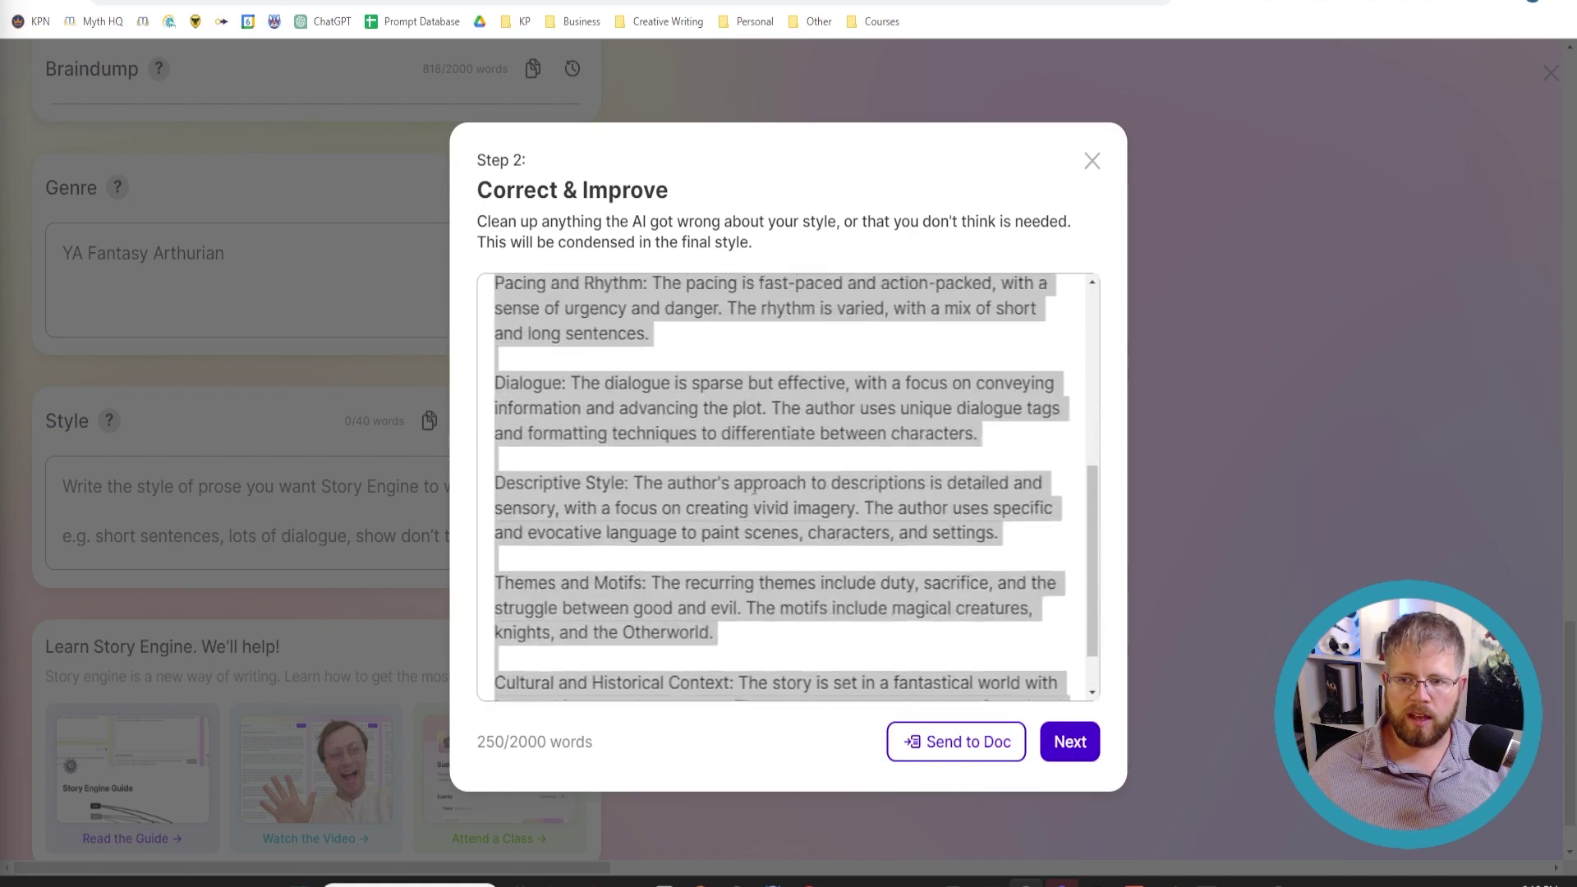
scroll(722, 515, "up", 2)
scroll(721, 515, "up", 3)
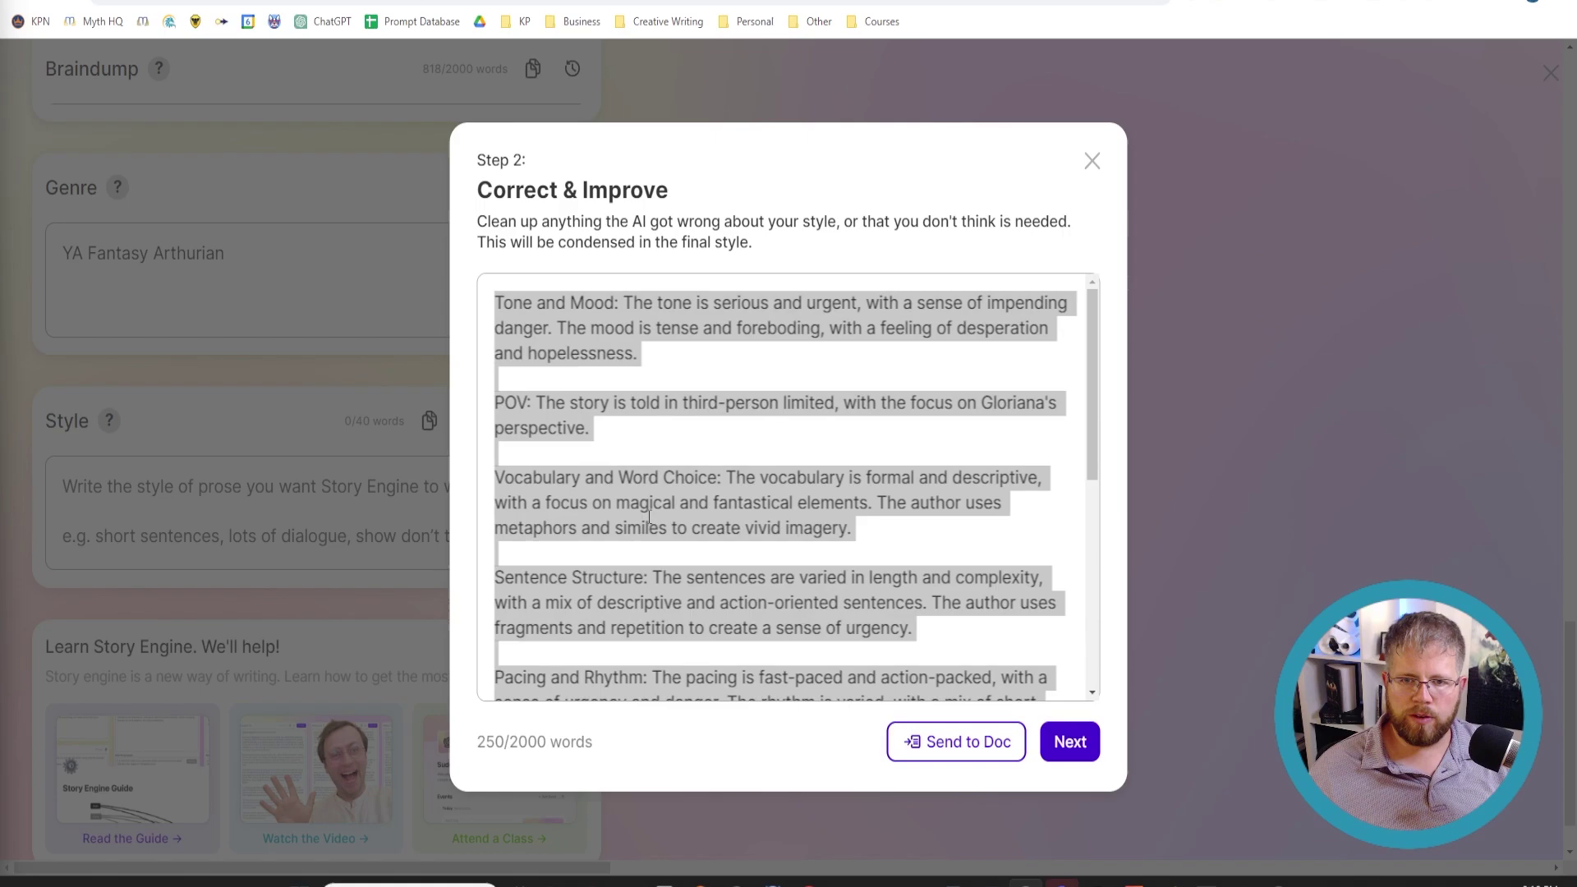
left_click(1082, 747)
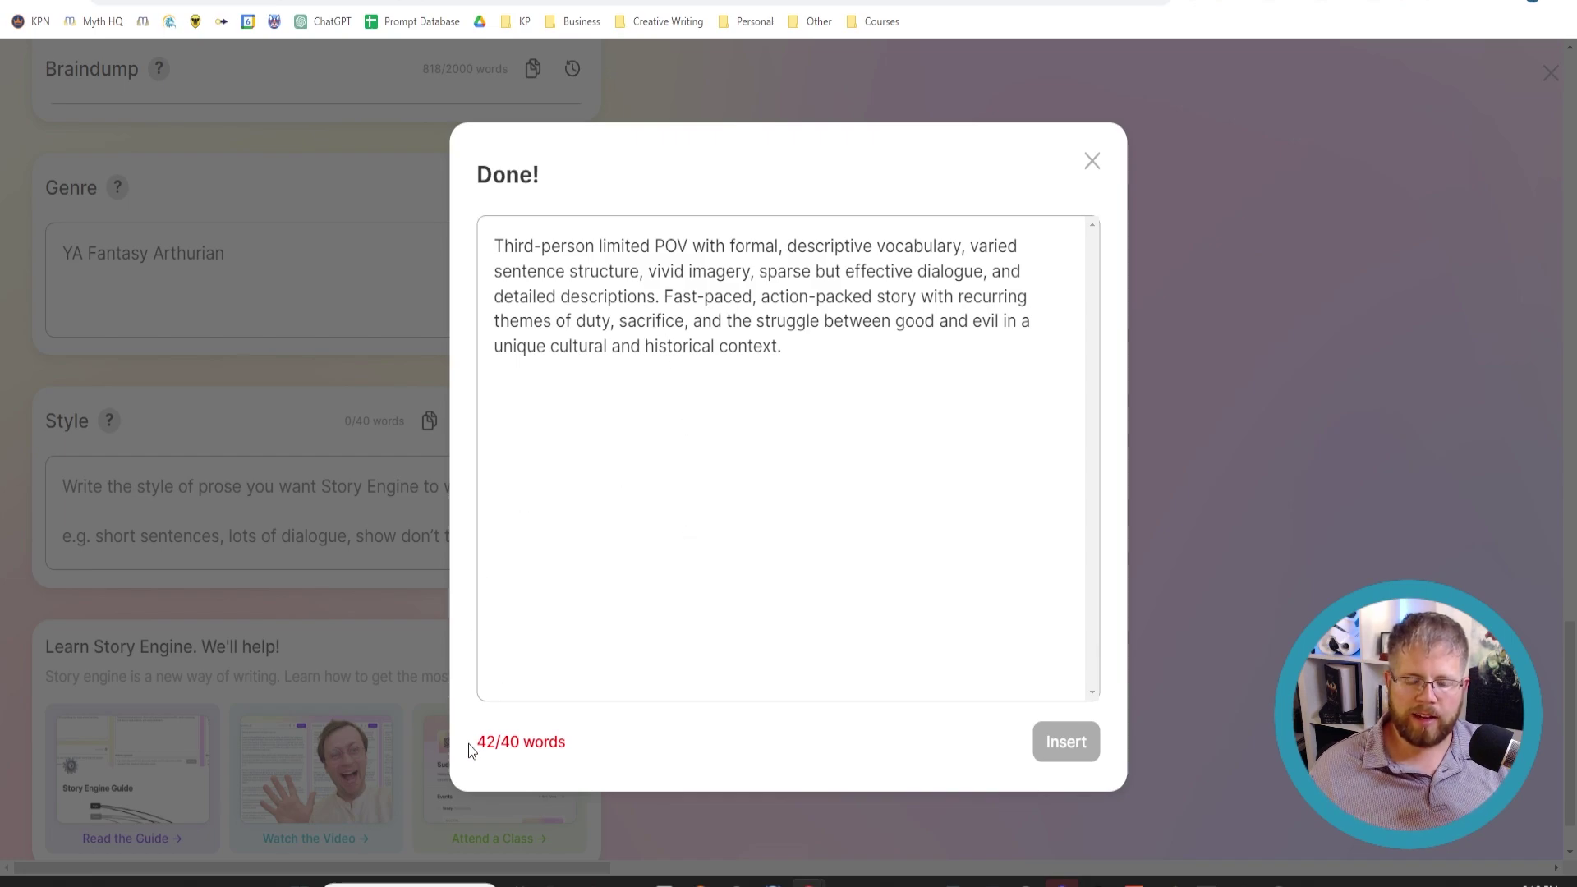
Step: Check the over-limit 42-word compressed style summary, select it, and close the Done! dialog
left_click_drag(475, 749, 560, 750)
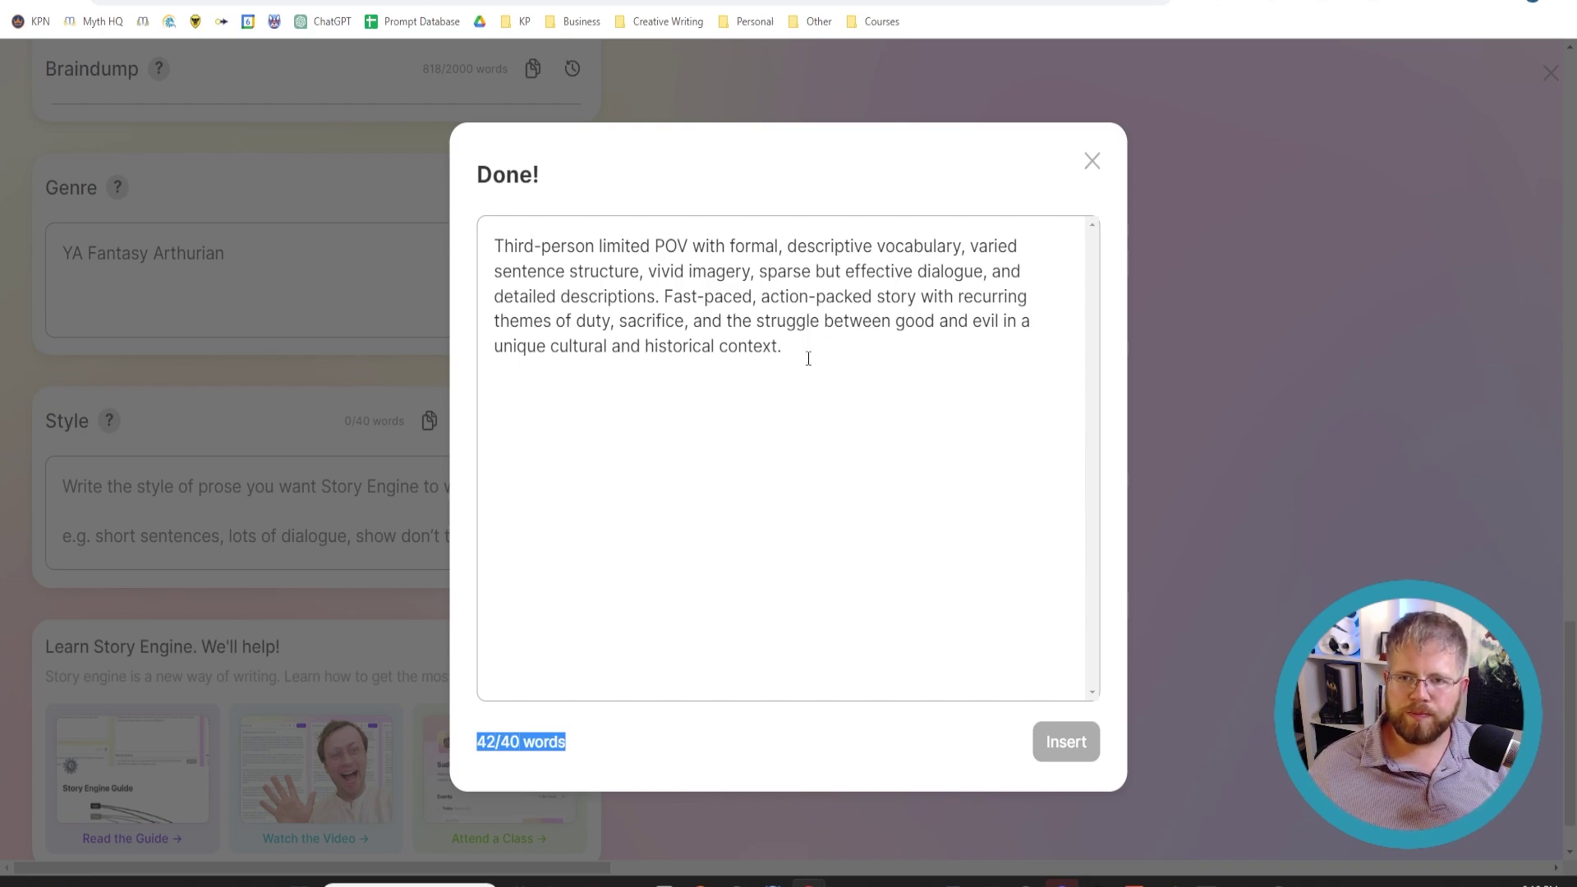
left_click_drag(811, 352, 441, 235)
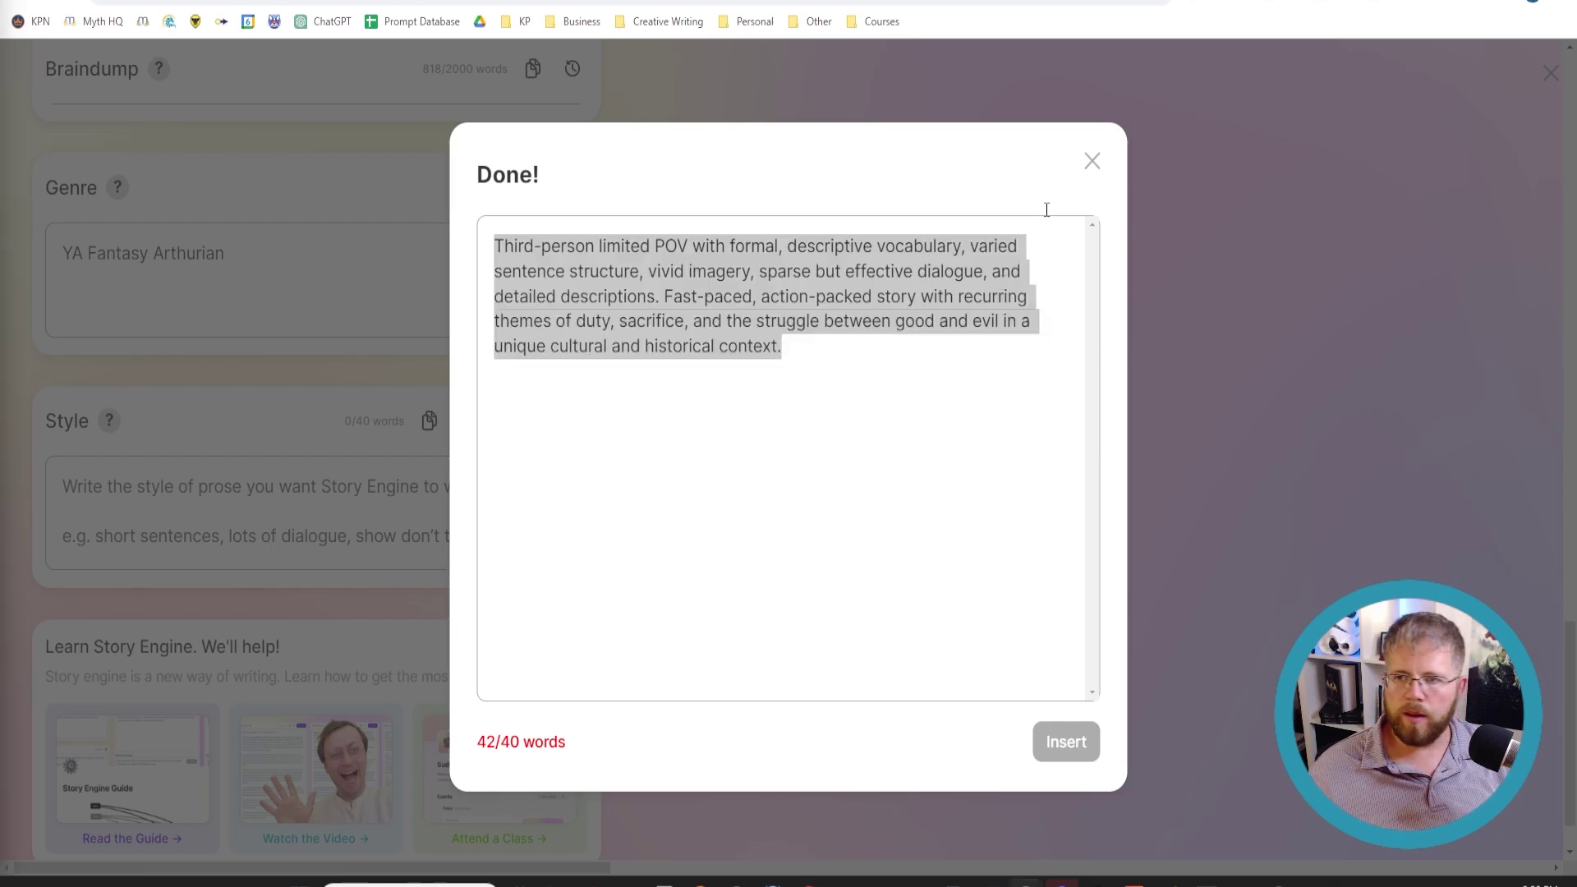
left_click(1091, 162)
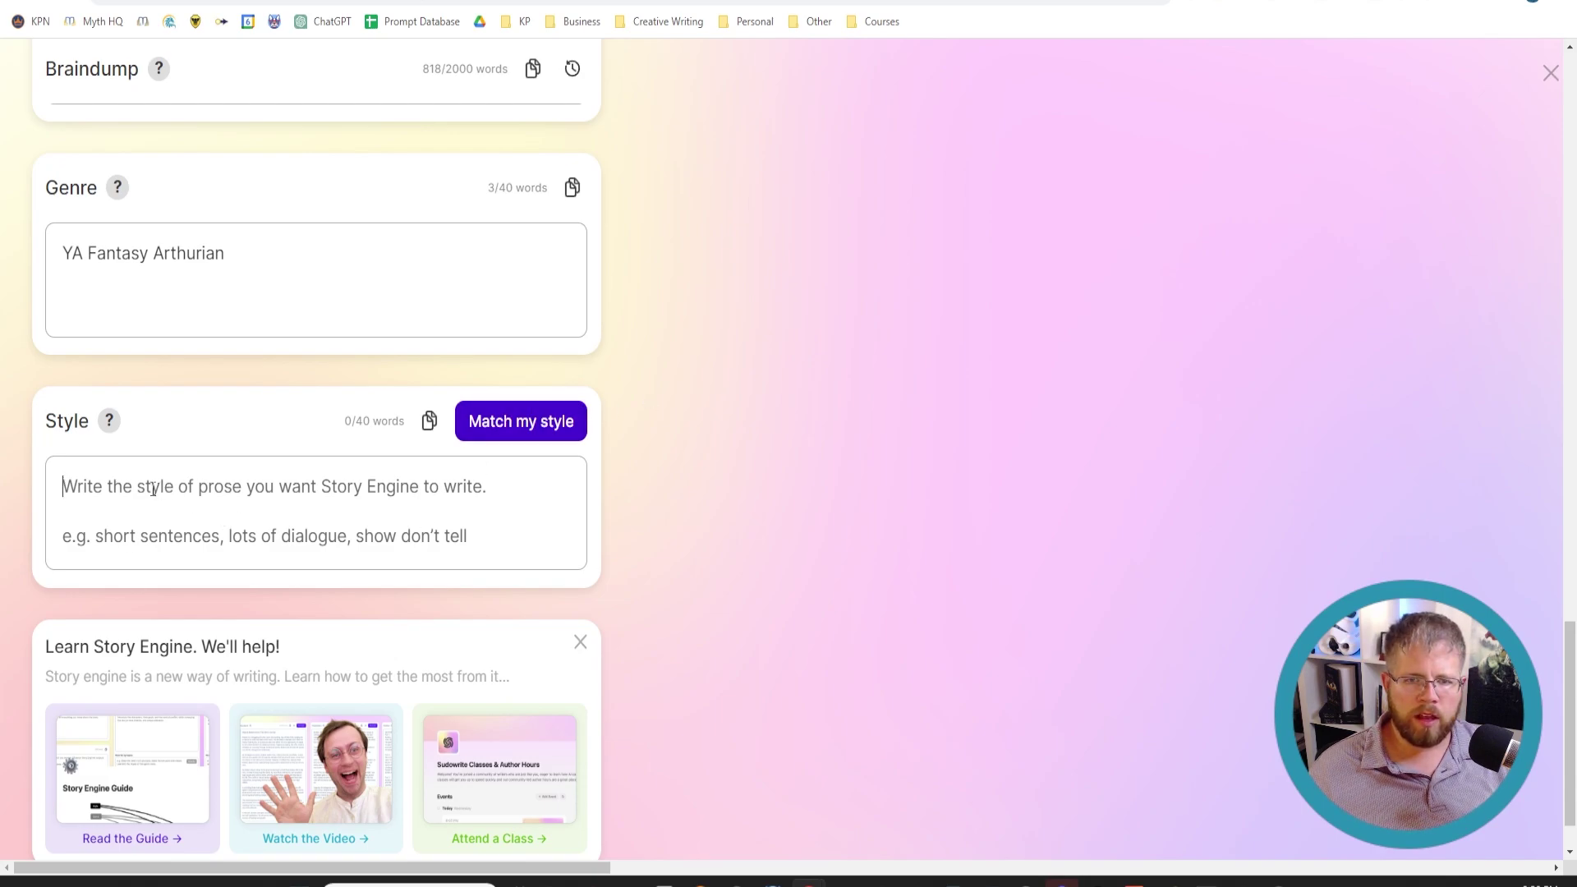
Step: Paste the compressed style summary into the Style field, filling it to 40/40 words
key("ctrl+v")
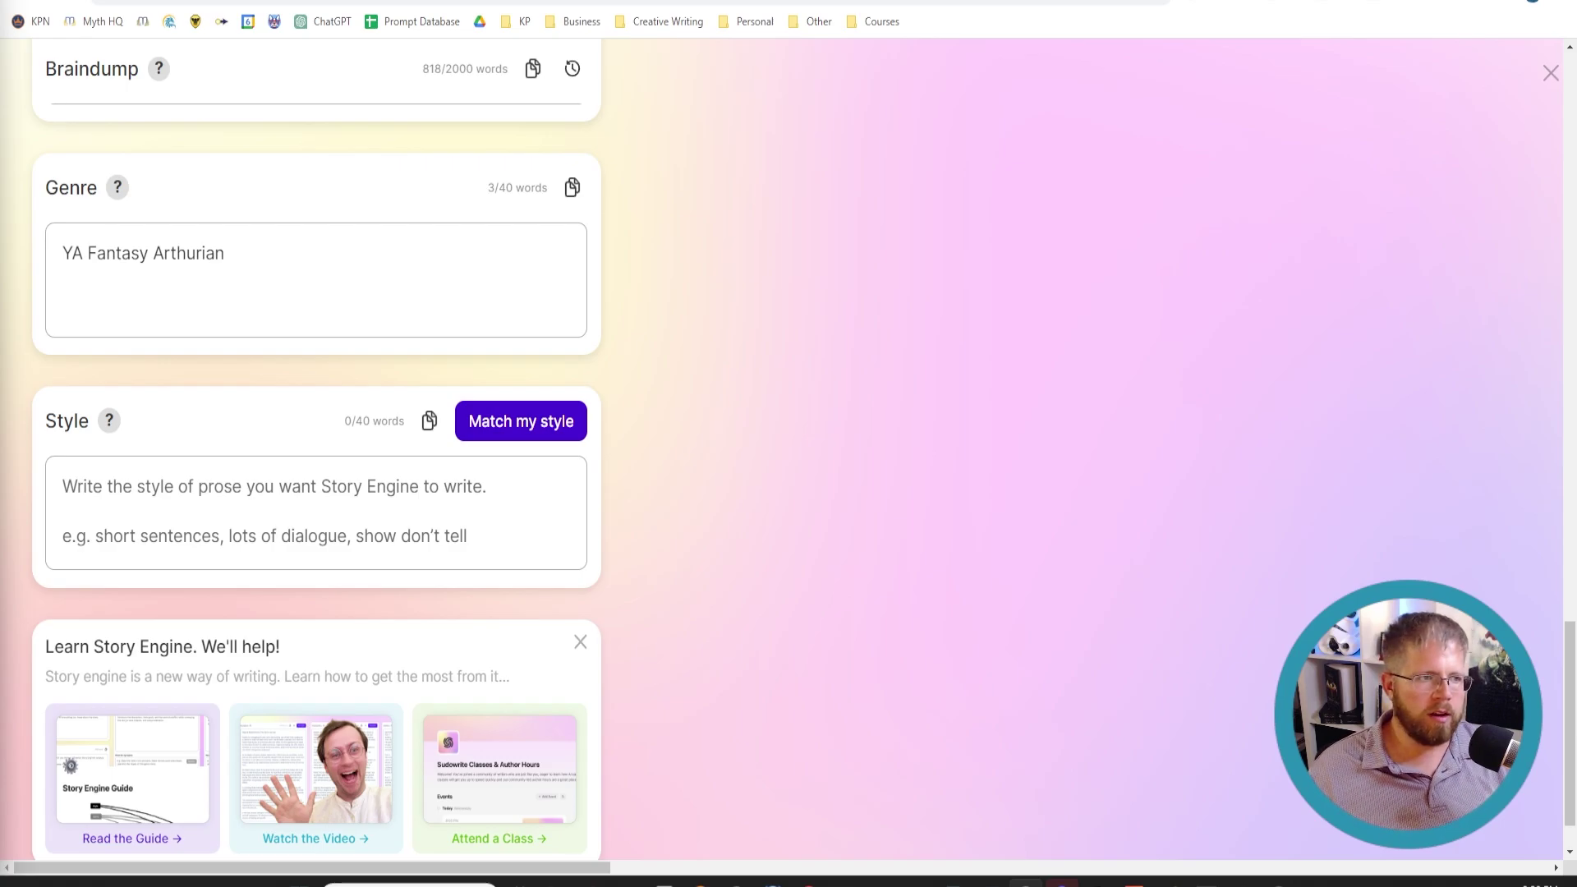
left_click(231, 517)
type("Third-person limited POV. Formal, descriptive vocabulary, varied sentence structure, vivid imagery, sparse but effective dialogue, and detailed descriptions. Fast-paced, action-packed story, recurring themes of duty, sacrifice, and the struggle between good and evil in a unique cultural and historical context.")
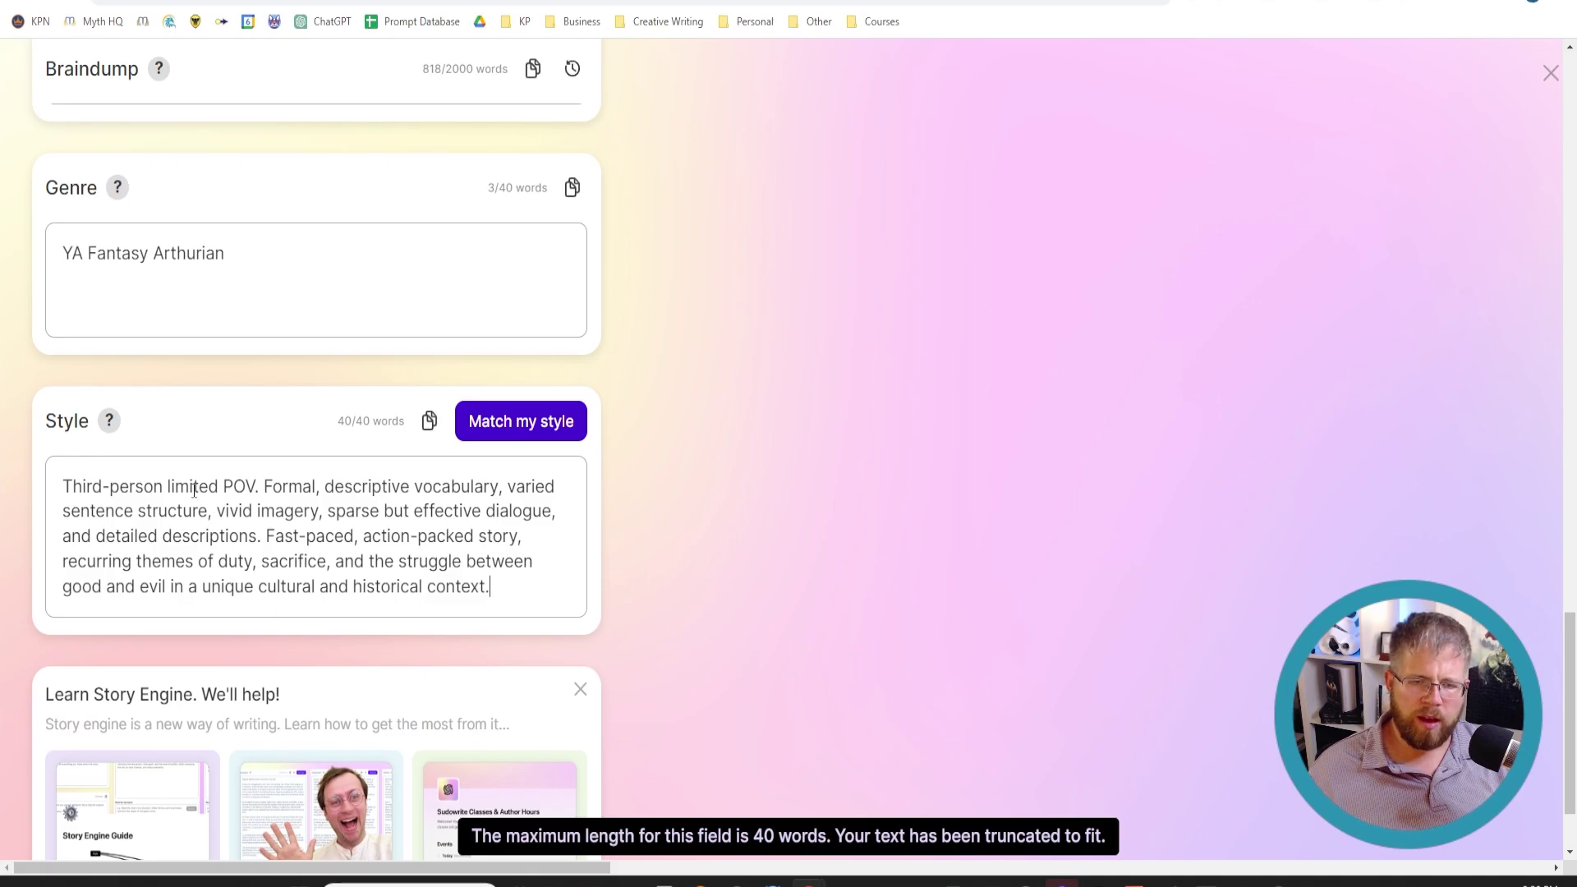
left_click_drag(61, 487, 256, 483)
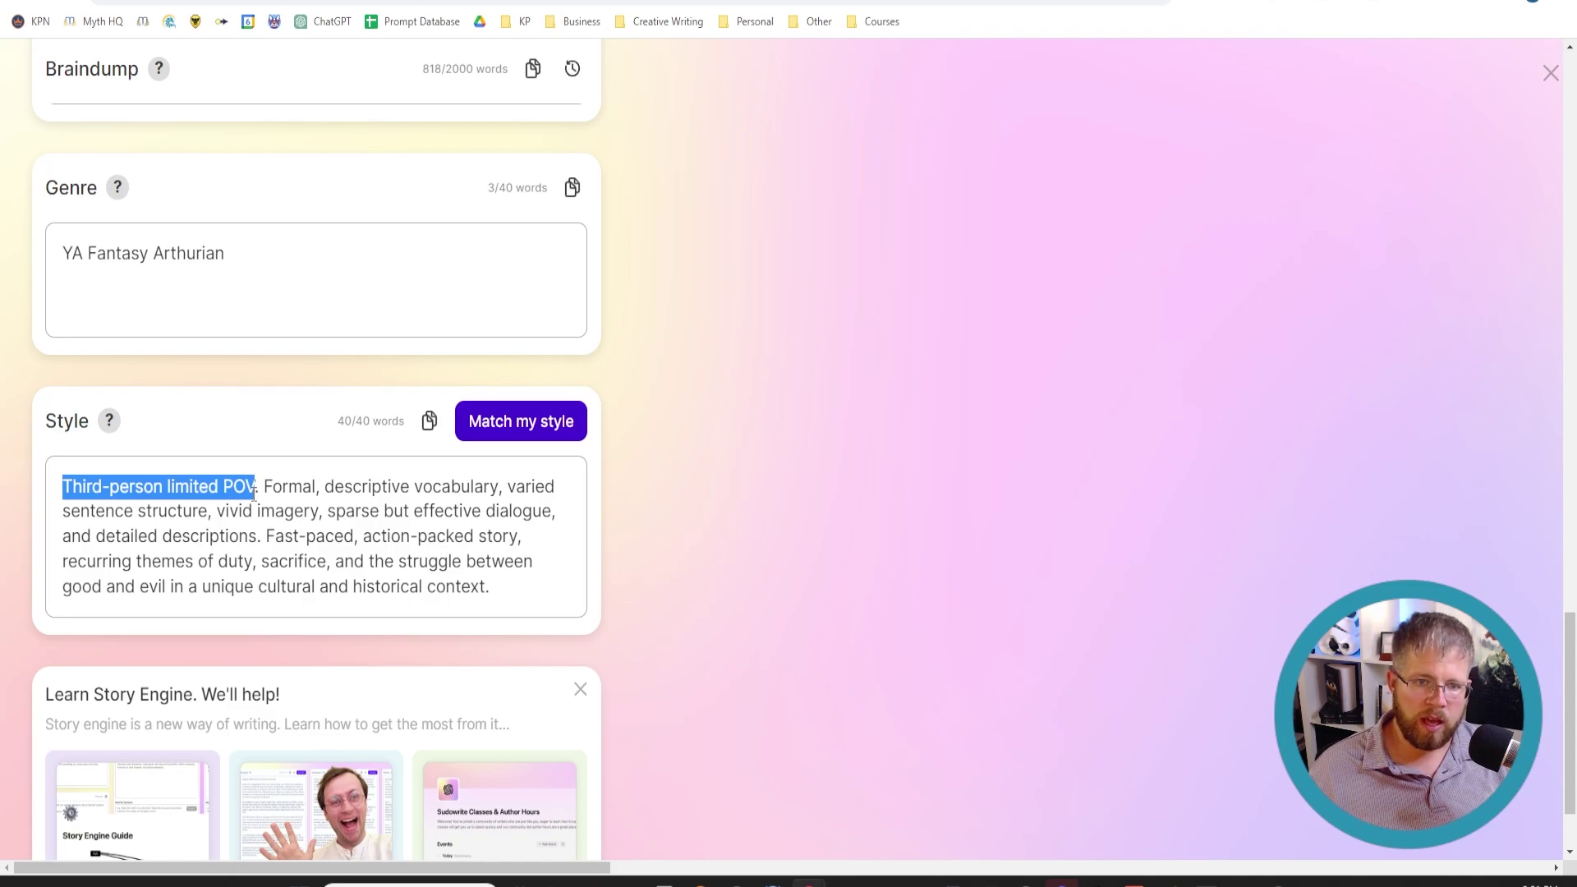
Step: Replace 'sparse but' with 'realistic and' in the Style's dialogue description
left_click_drag(255, 491, 58, 477)
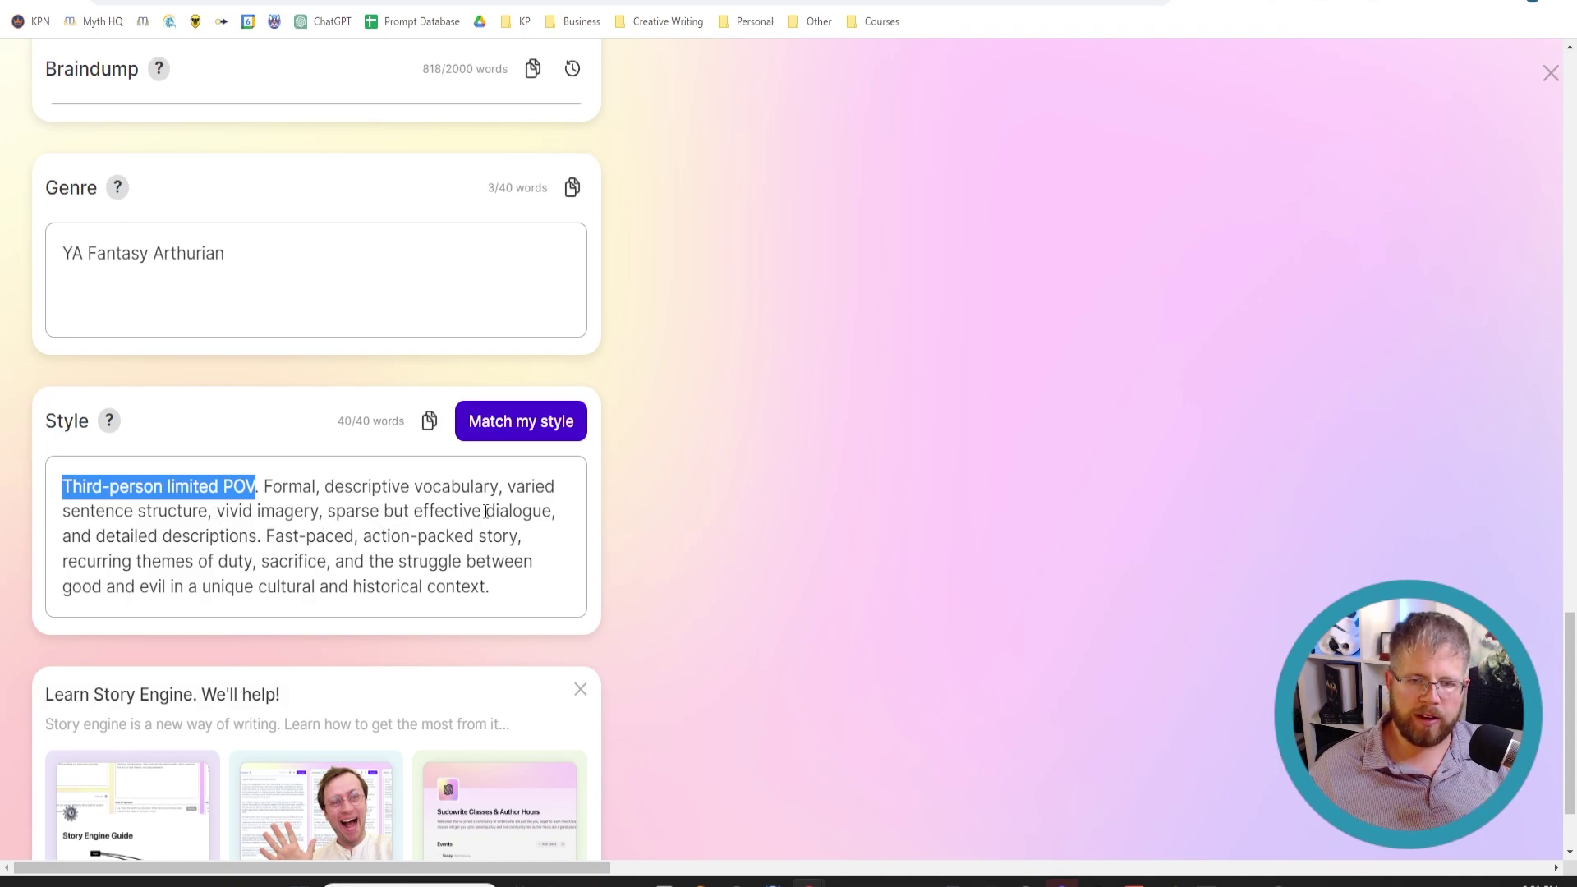
left_click(417, 512)
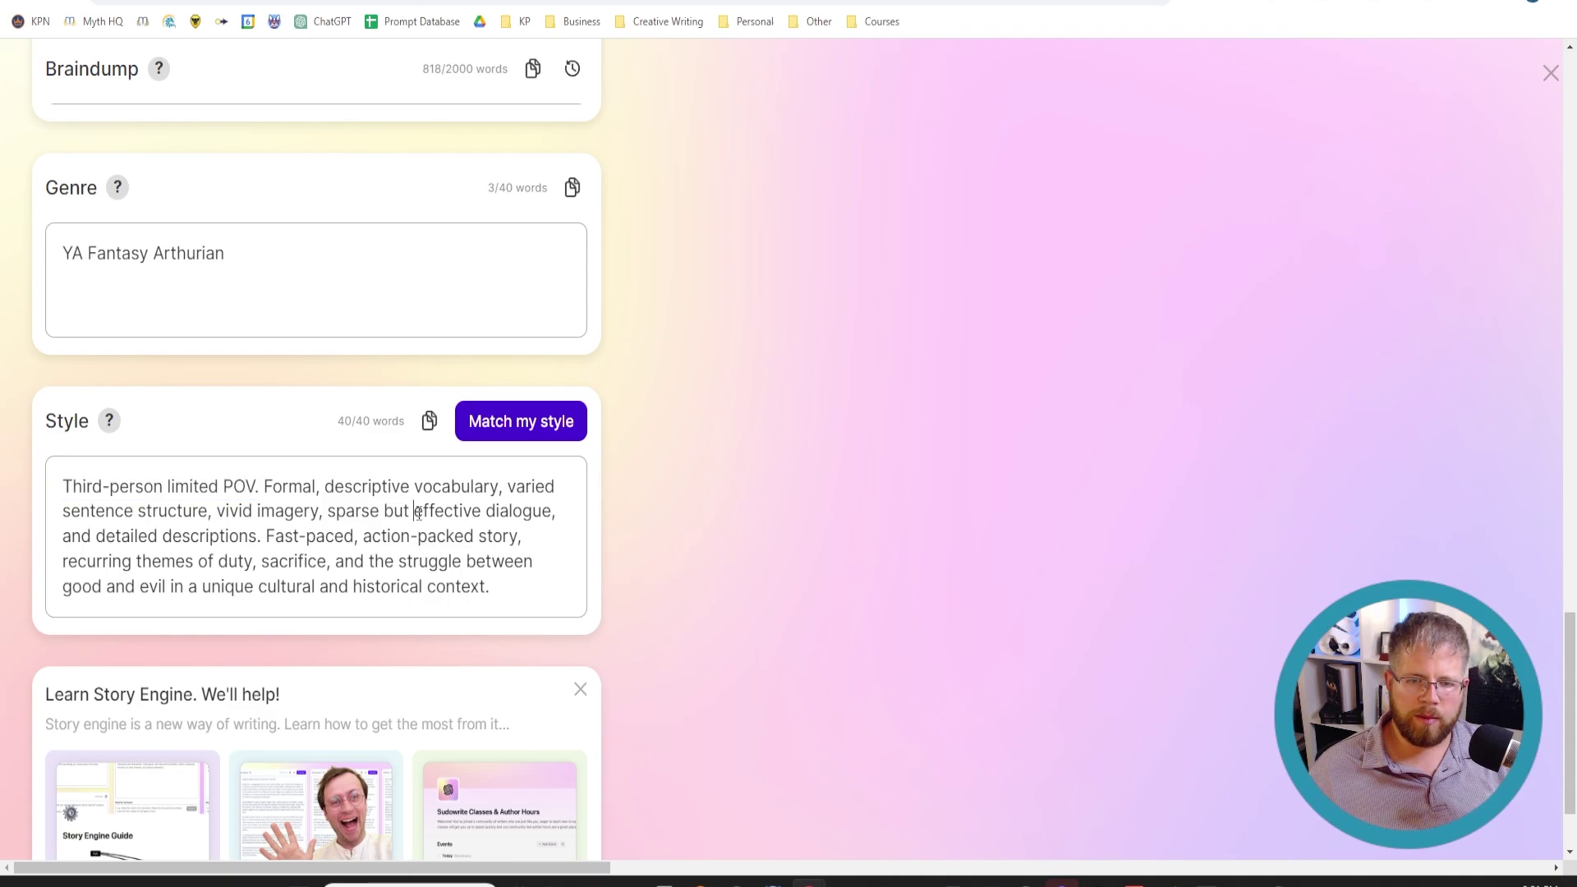
left_click_drag(412, 512, 329, 513)
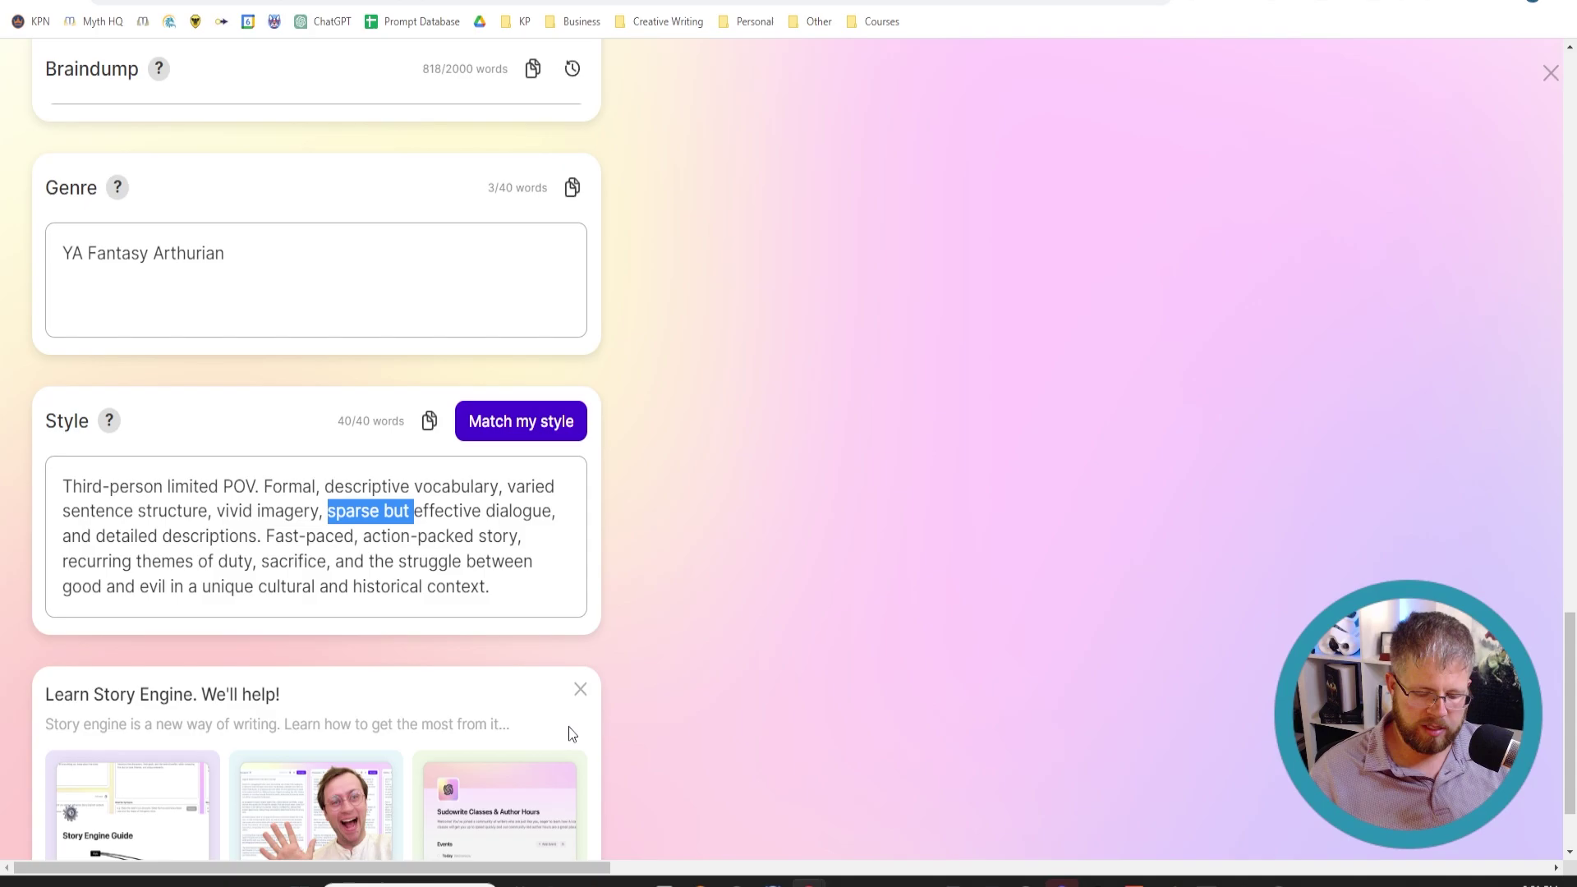
type("realistic a")
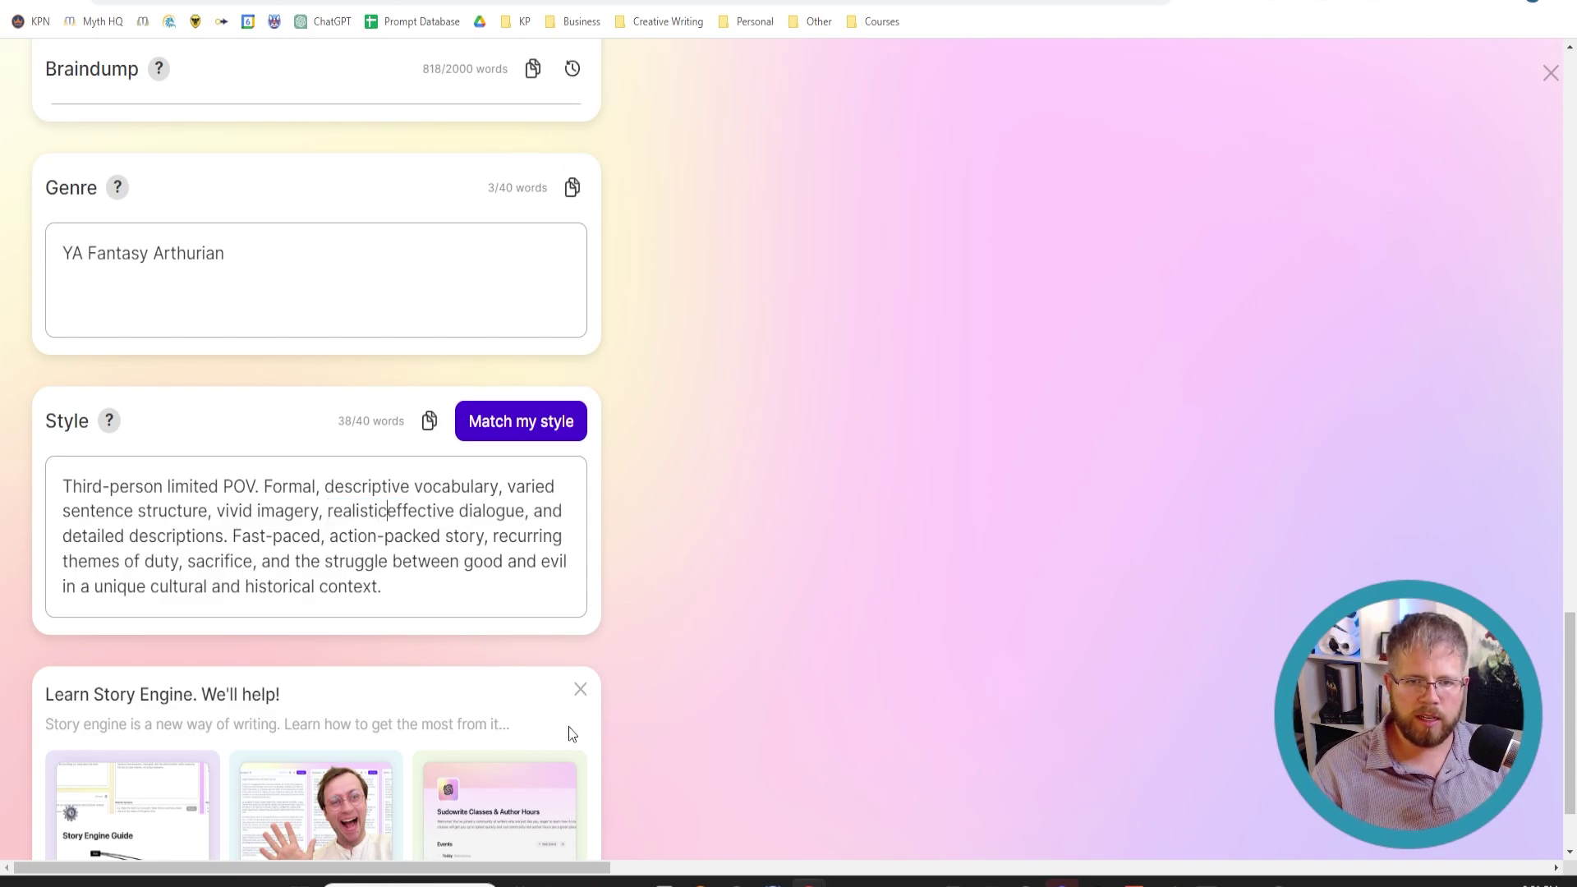
type("nd")
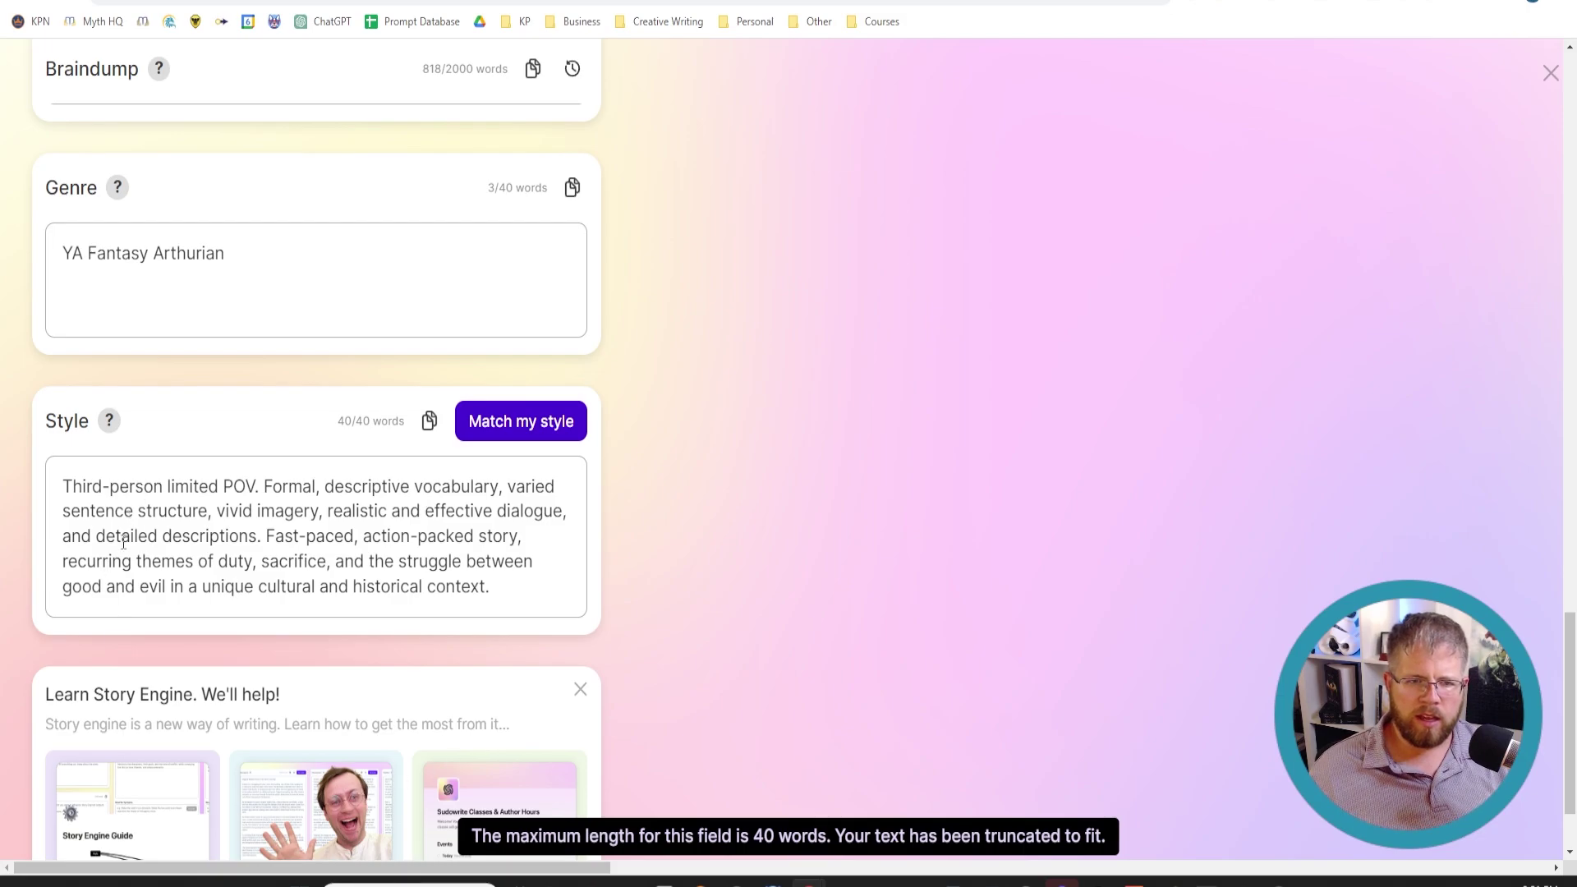
Step: Delete the extra 'and' before 'detailed' and 'story' after 'action-packed', reaching 38/40 words
left_click_drag(96, 538, 62, 538)
key("BackSpace")
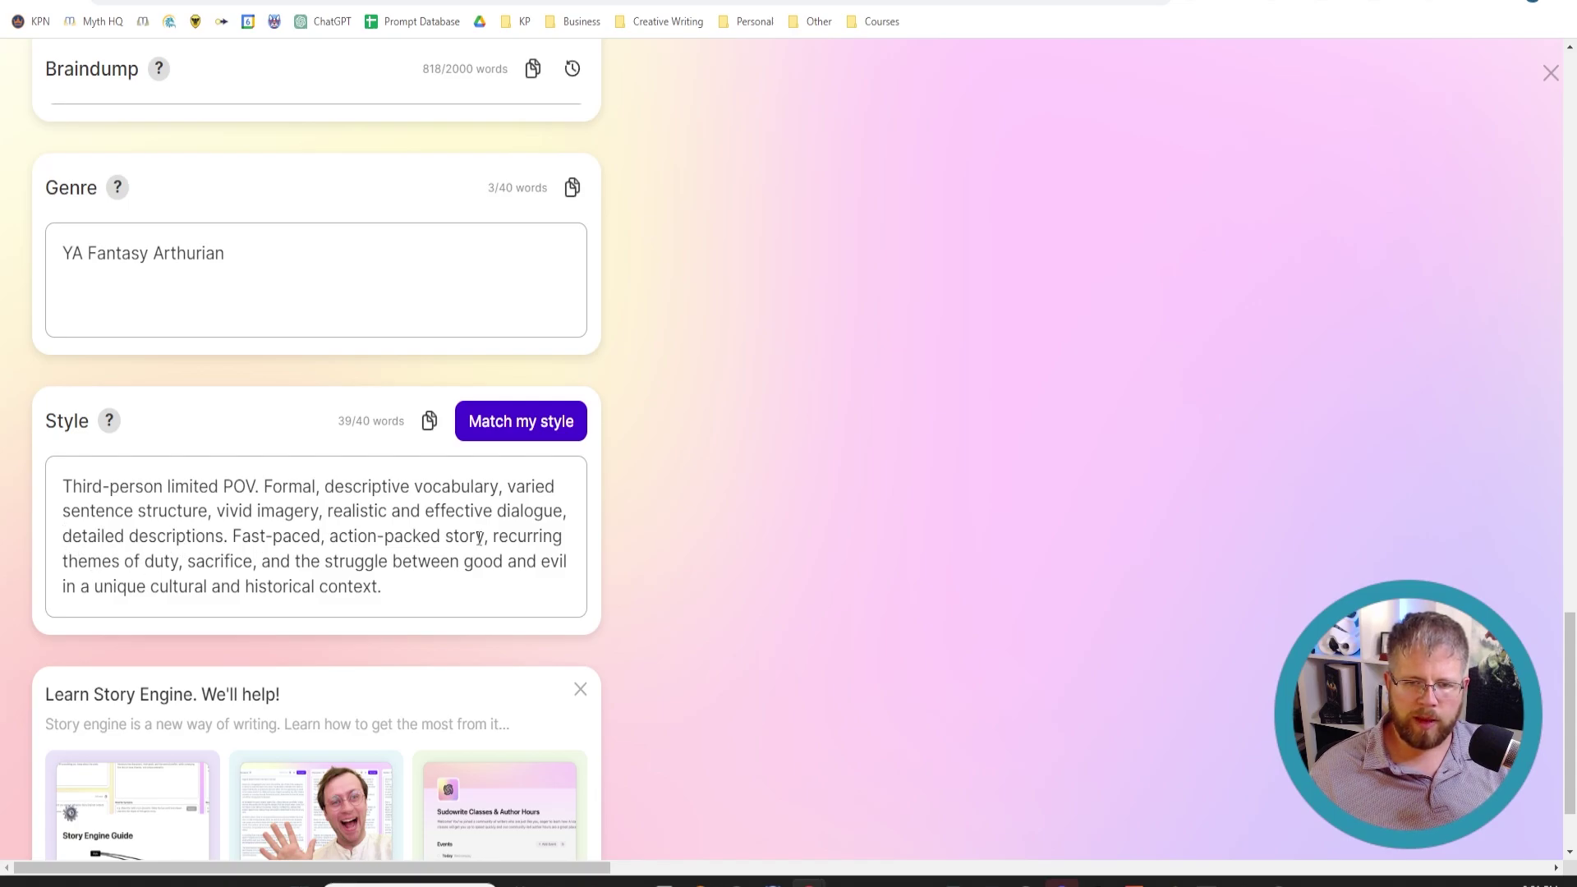
left_click_drag(480, 538, 440, 538)
key("BackSpace")
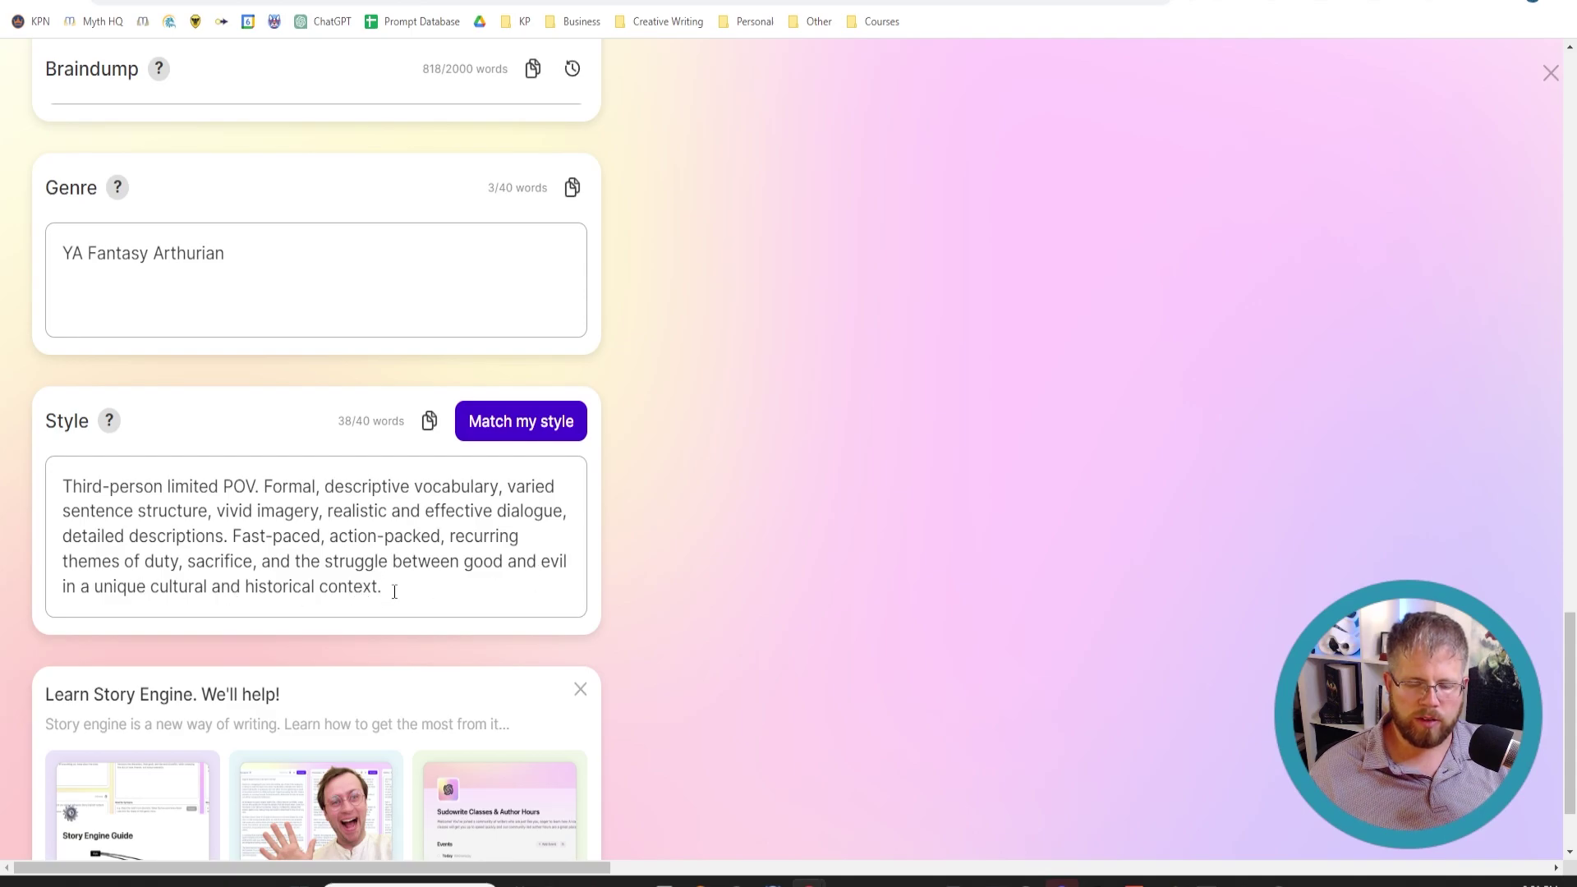
left_click_drag(398, 588, 440, 542)
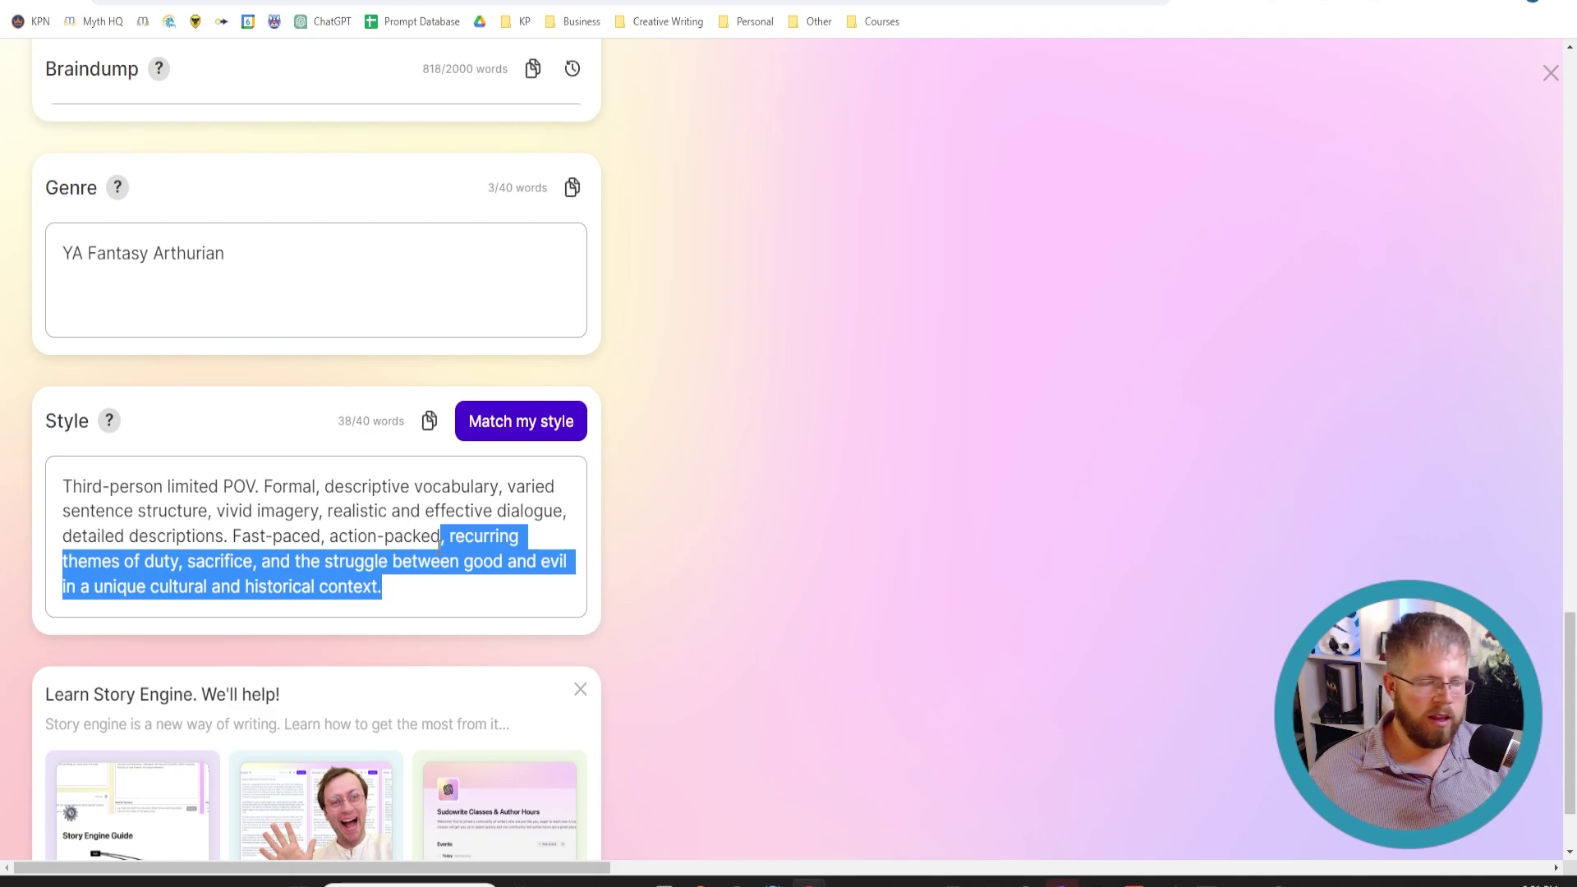
Step: Append '. Theme of good and evil in a historical 5th century Britain.' to the Genre text
left_click(326, 257)
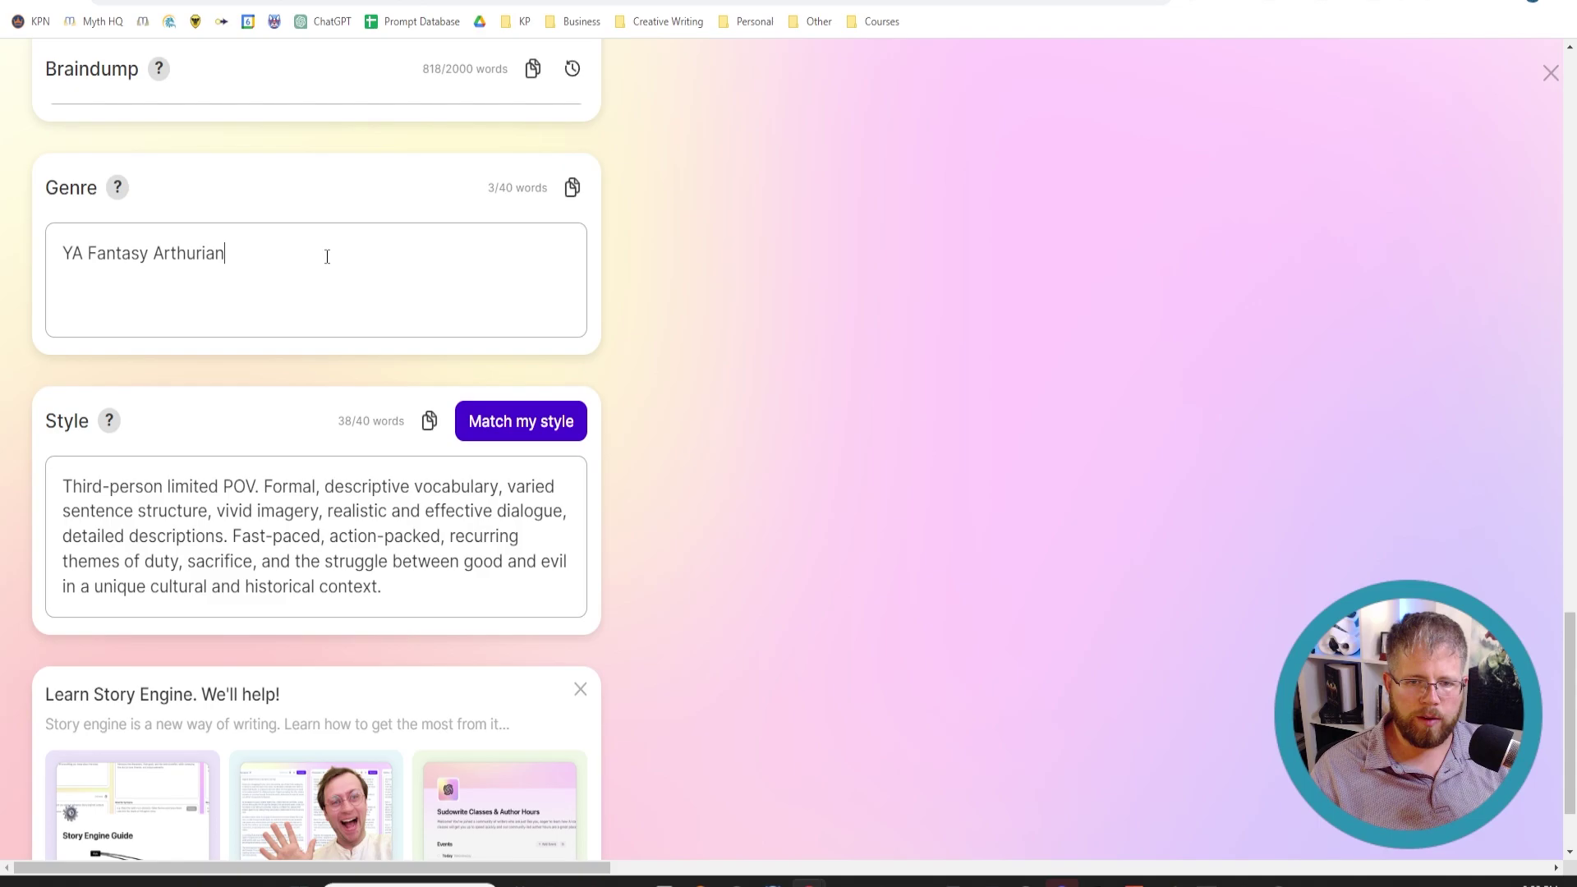
type(". Theme o")
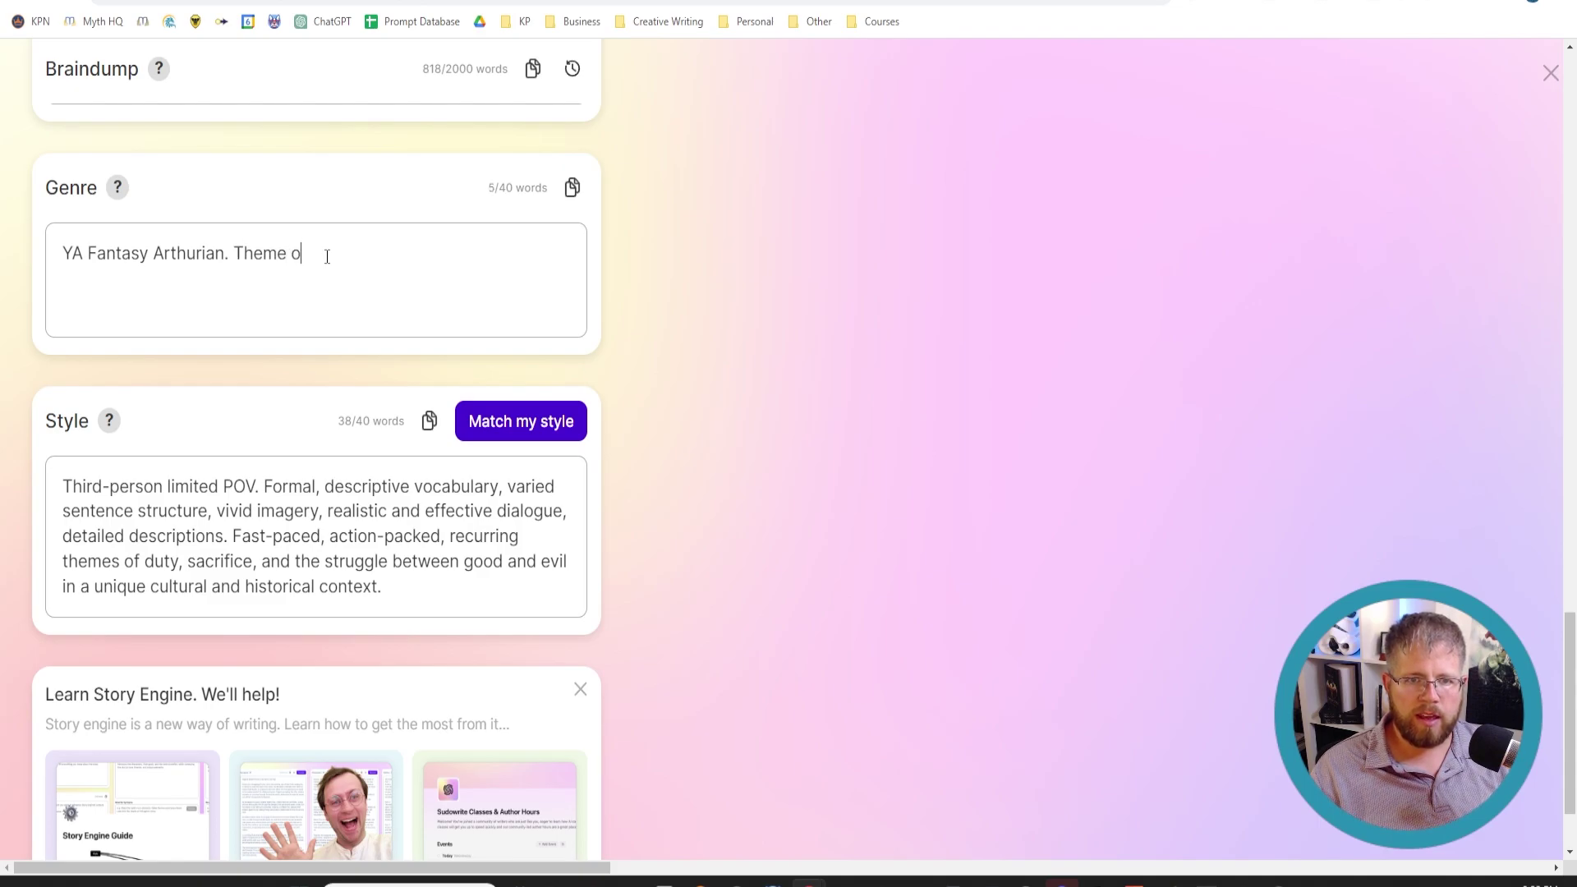
type("f good and evik")
key("BackSpace")
key("BackSpace")
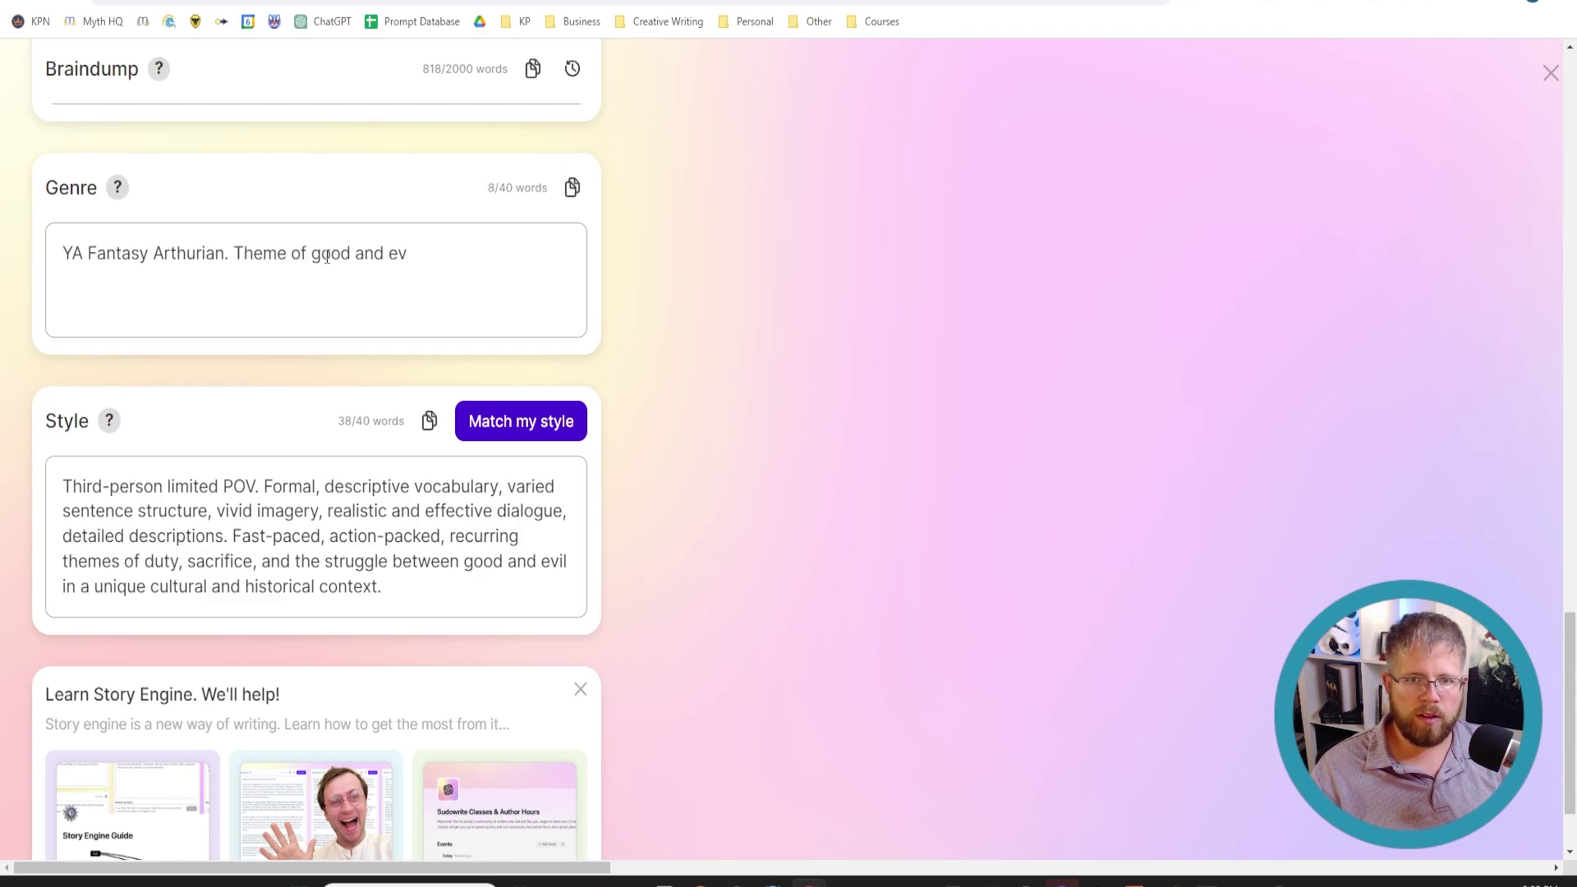
type("il in ")
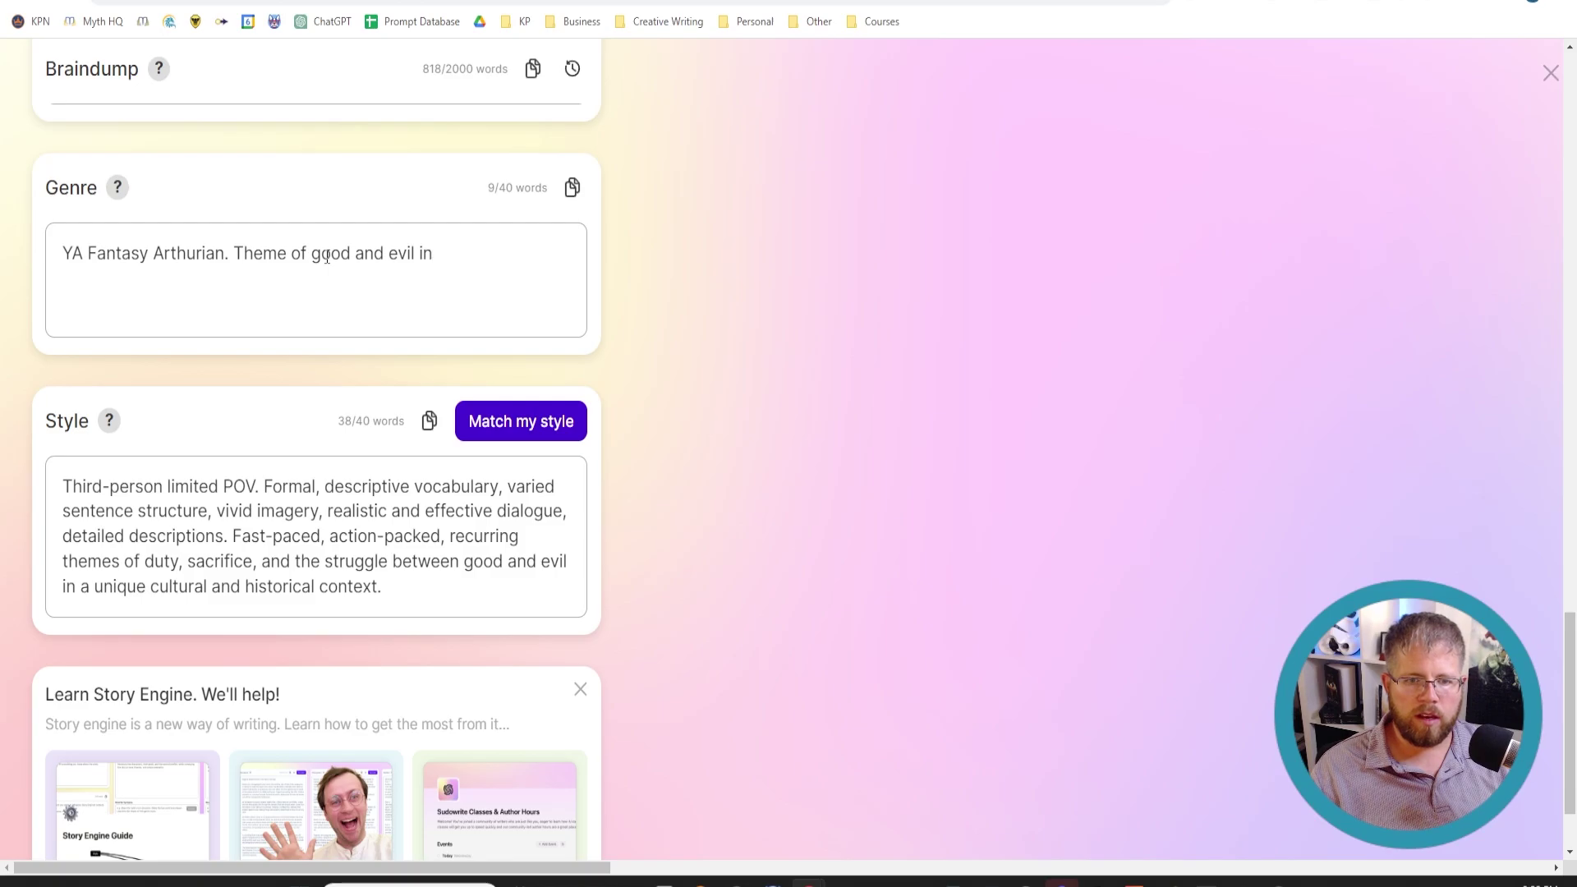
type("a historical")
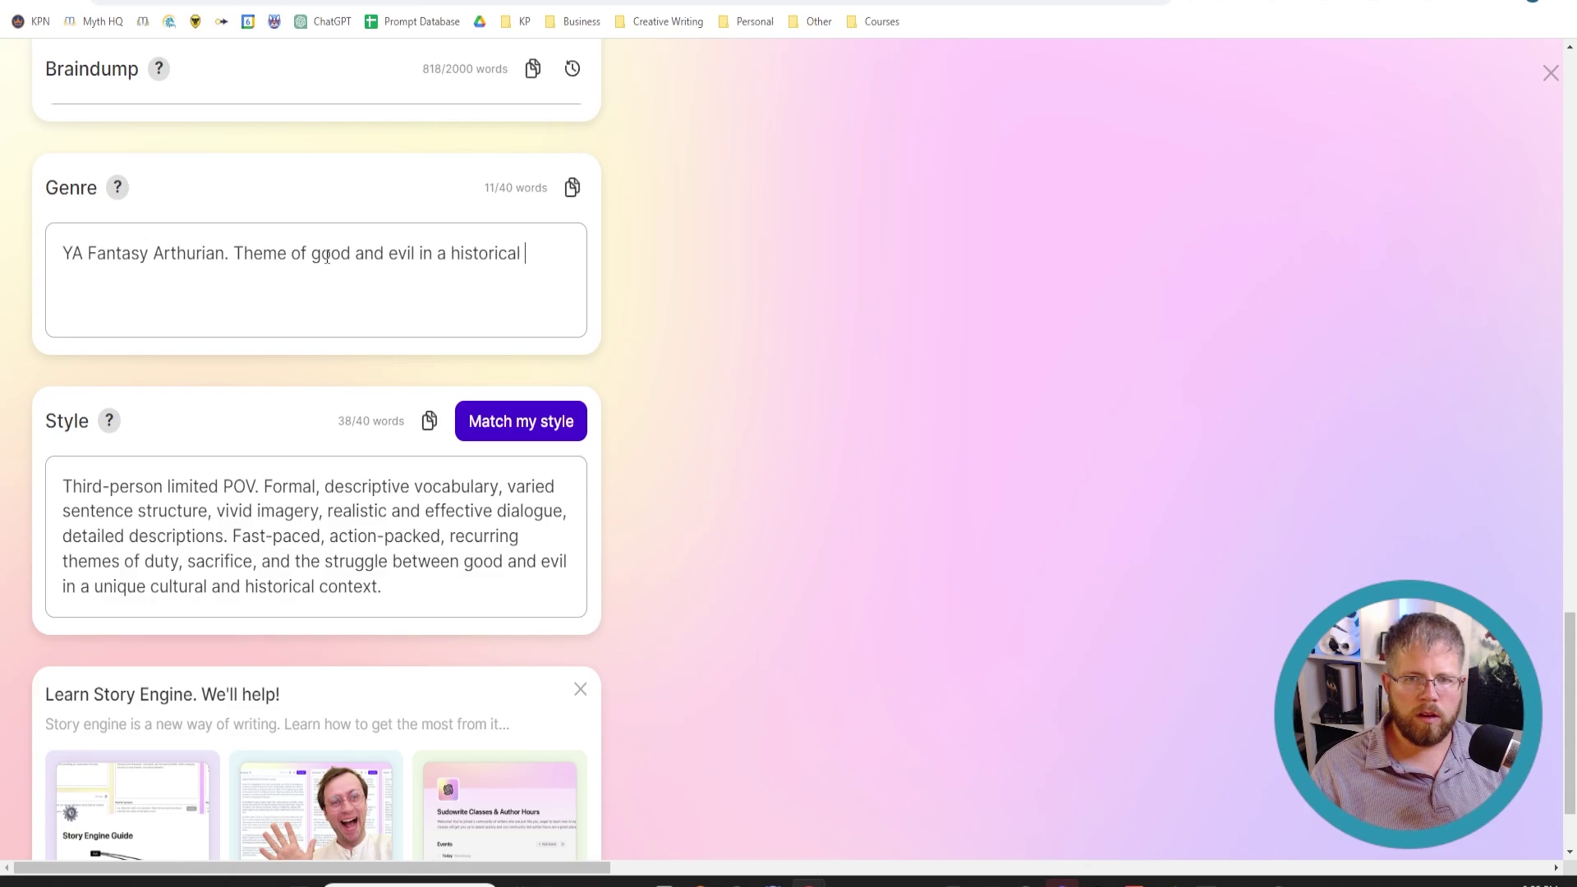
type(" Arthu")
key("BackSpace")
key("BackSpace")
key("BackSpace")
key("BackSpace")
key("BackSpace")
type("500")
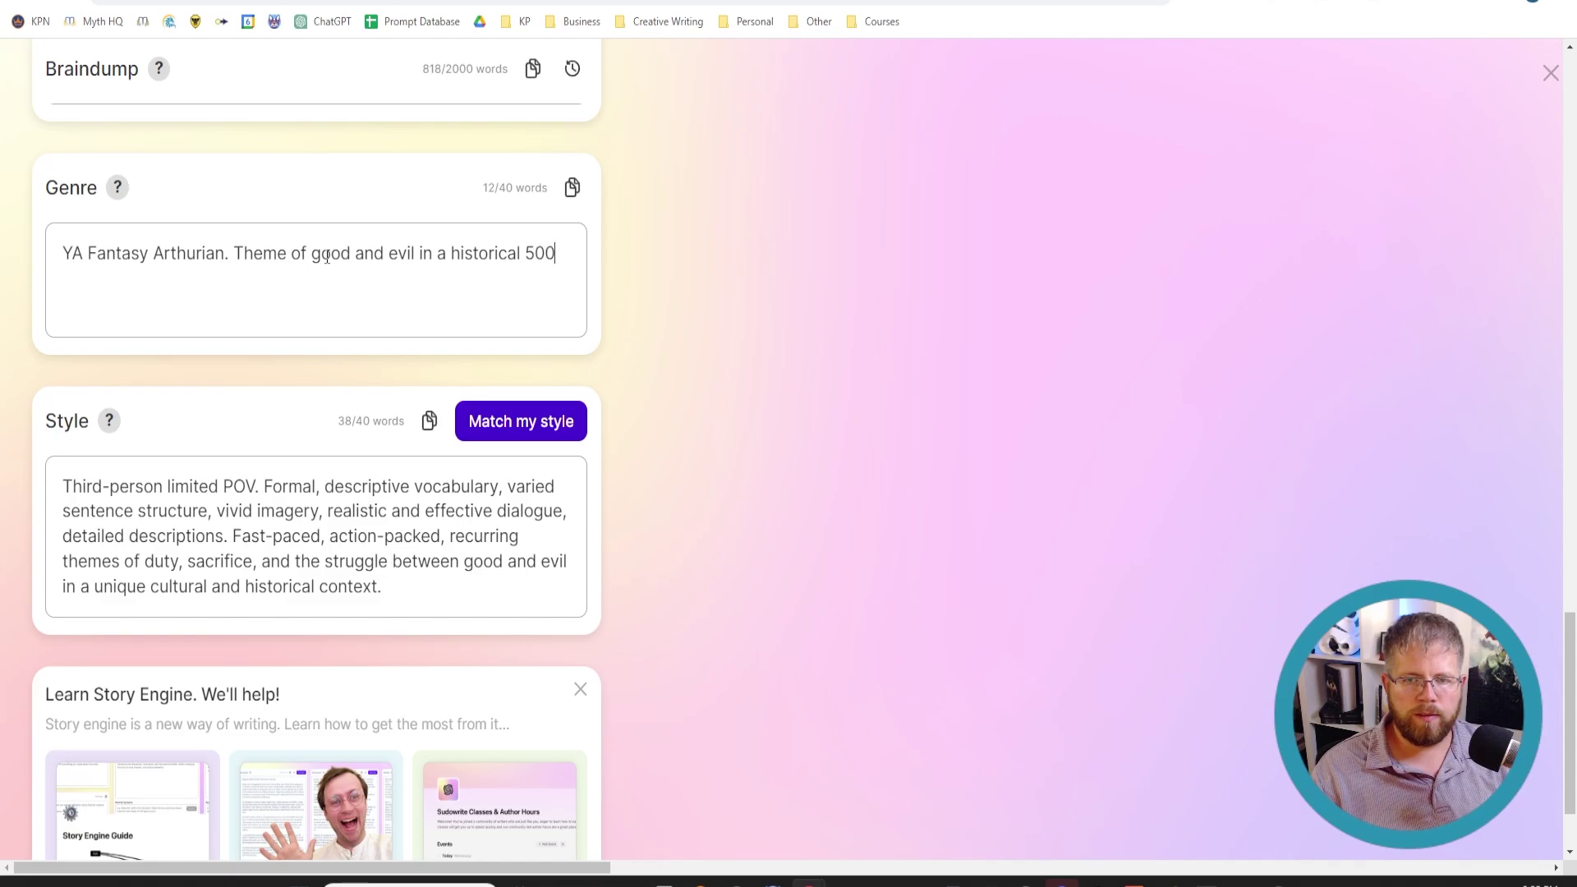
key("BackSpace")
key("BackSpace")
key("BackSpace")
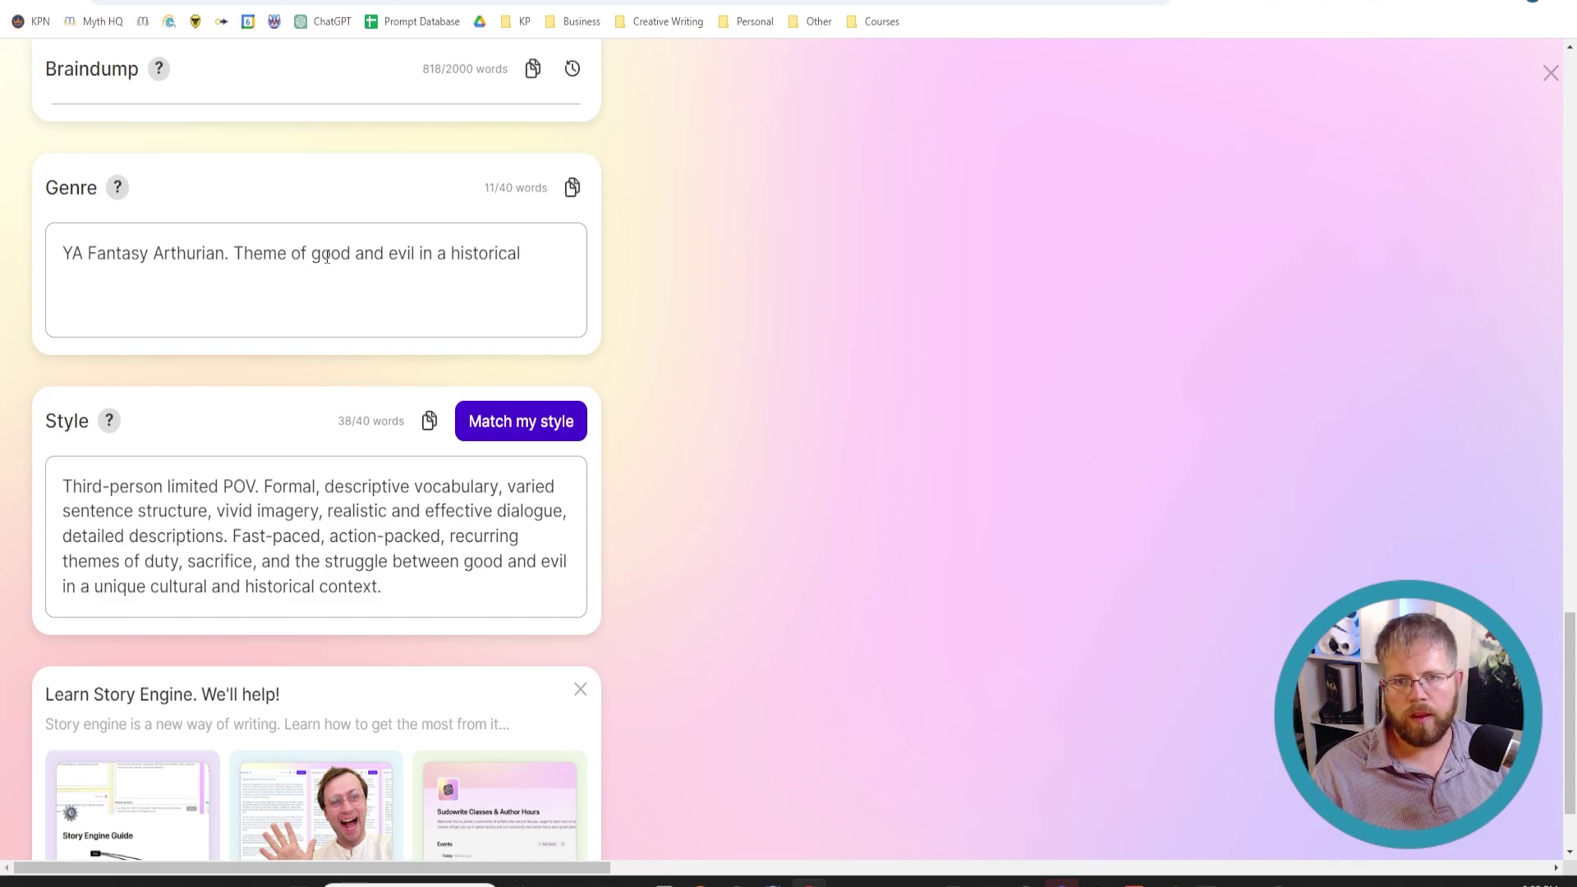
type("6th century")
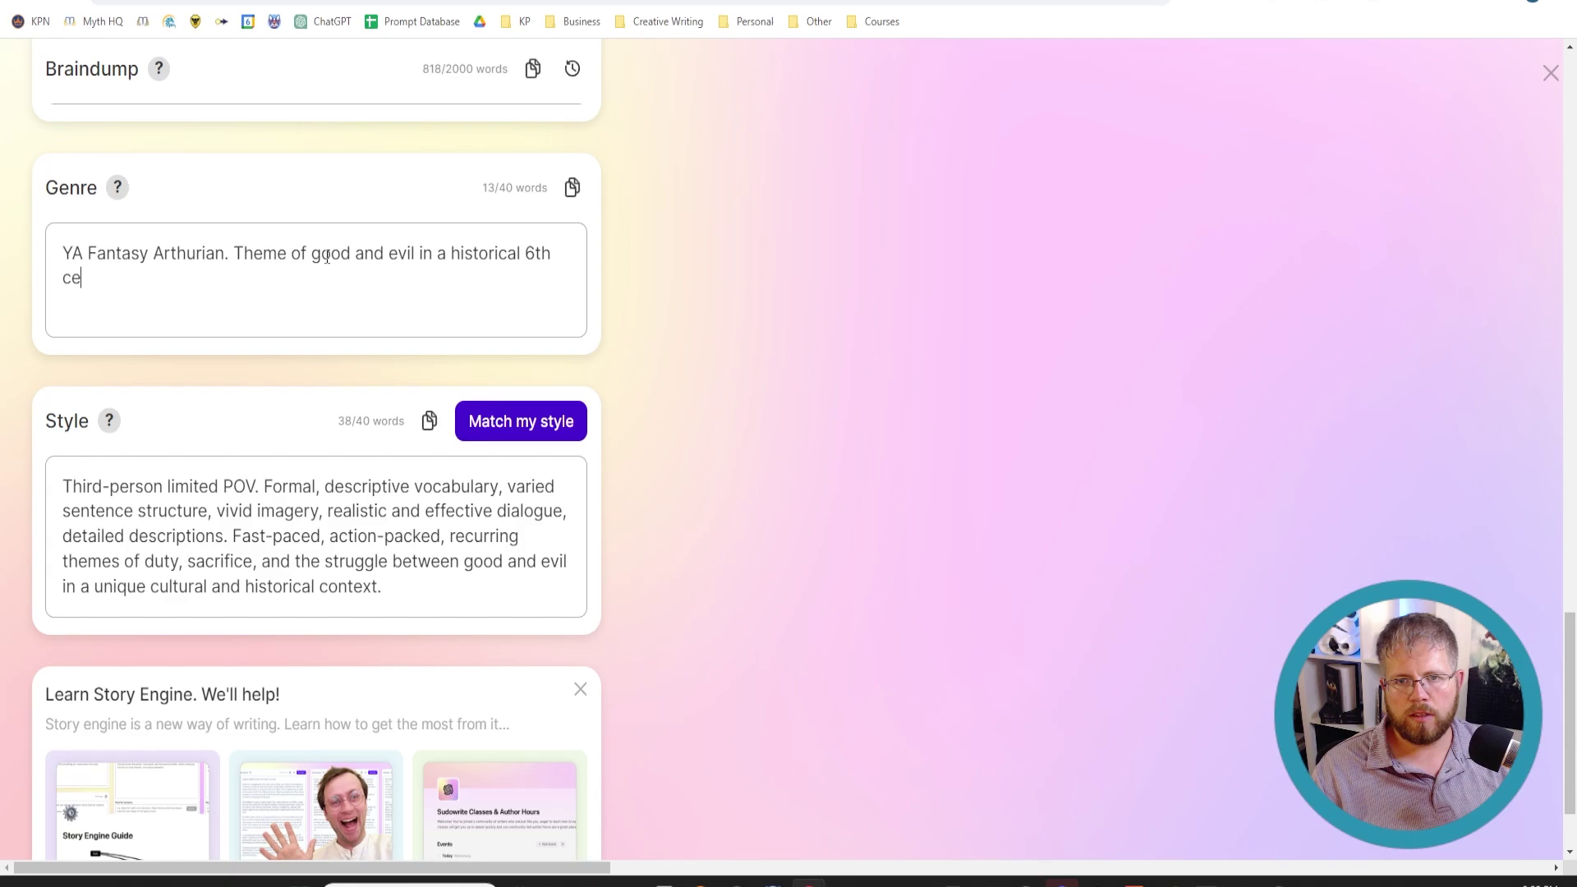
key("BackSpace")
key("BackSpace")
key("BackSpace")
key("BackSpace")
key("BackSpace")
key("BackSpace")
key("BackSpace")
key("BackSpace")
key("BackSpace")
key("BackSpace")
key("BackSpace")
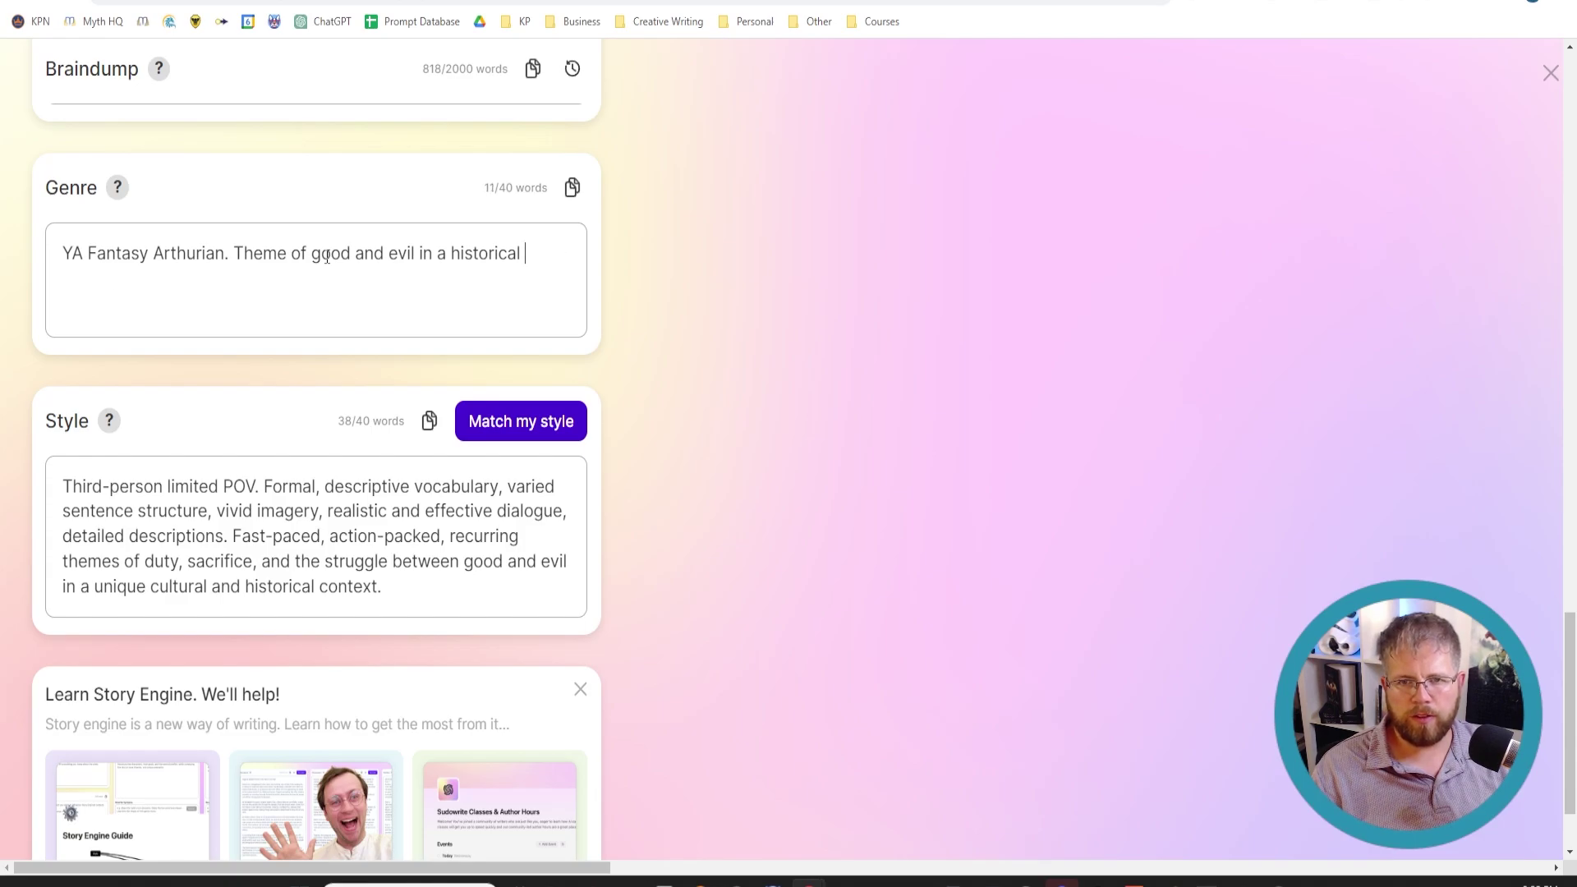
type("5th centur")
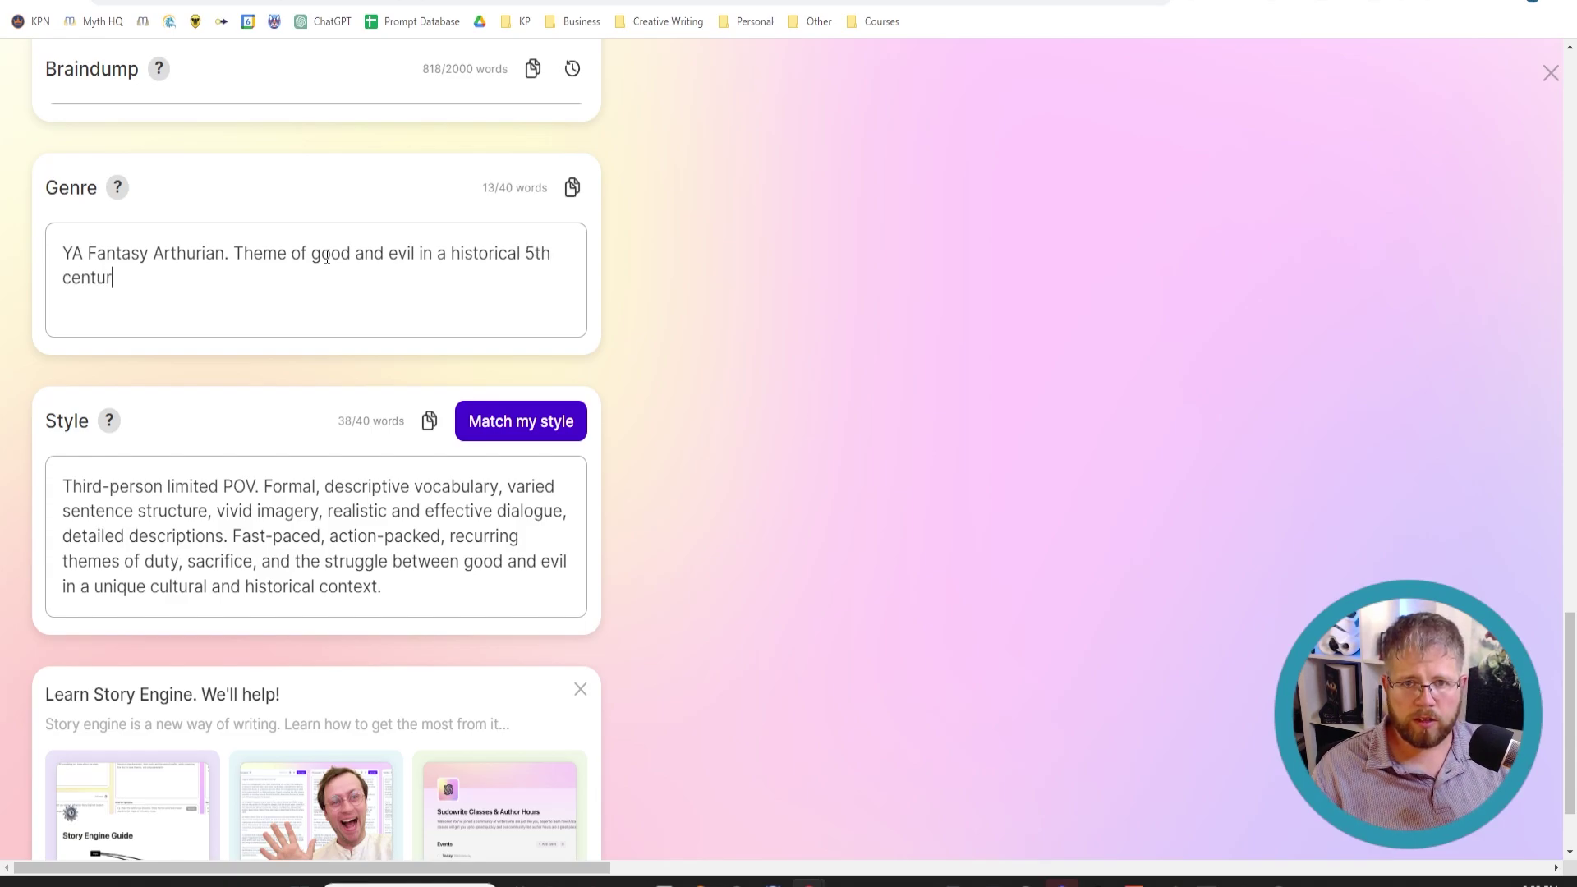
type("y Britain")
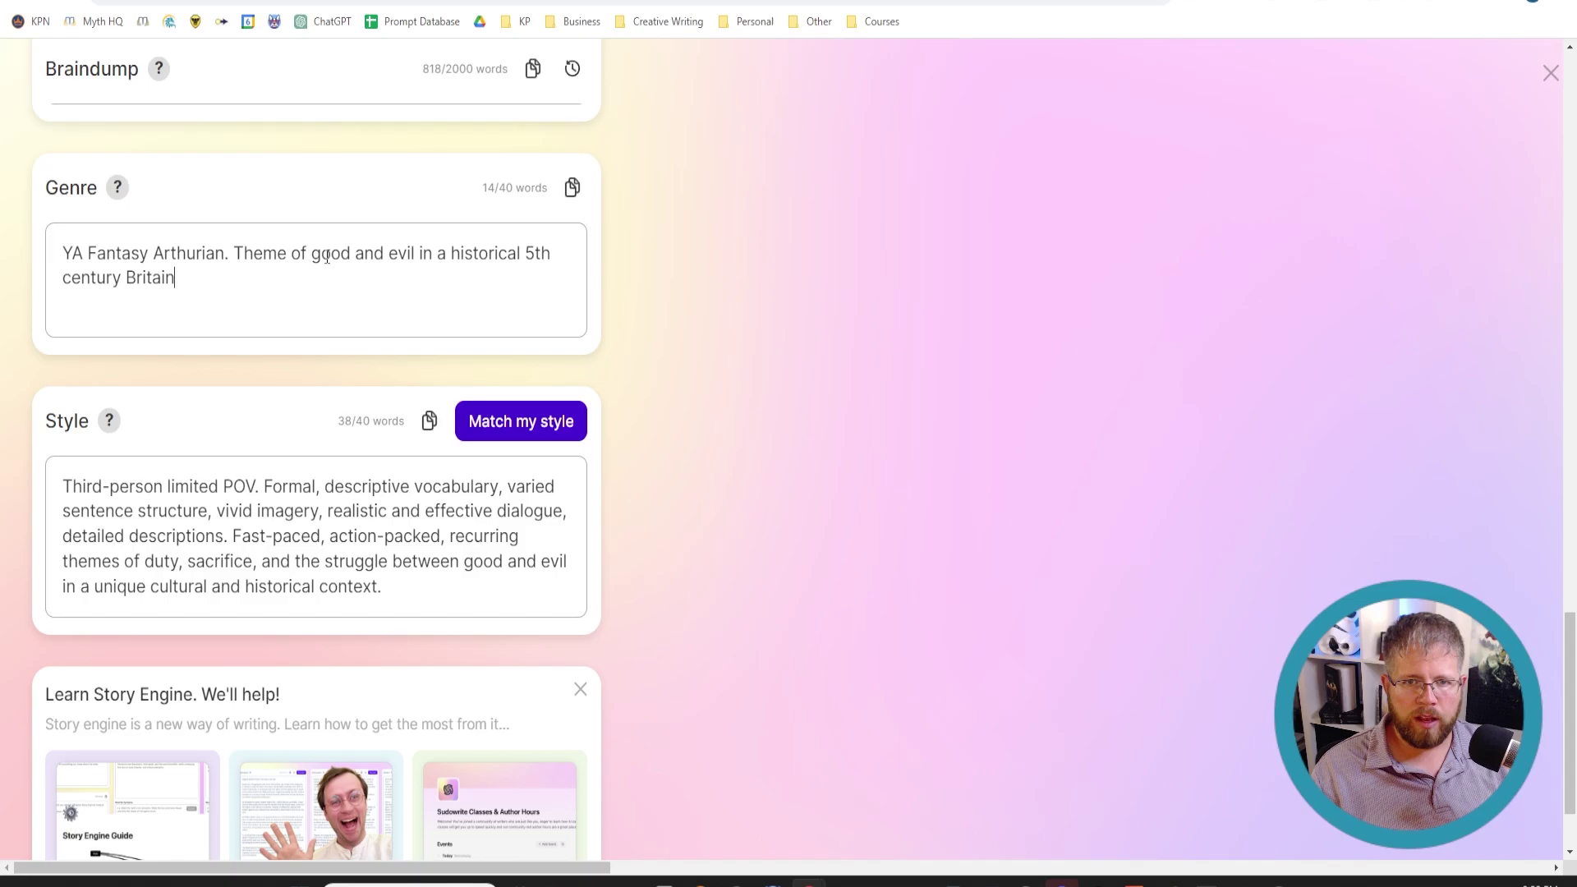
type(".")
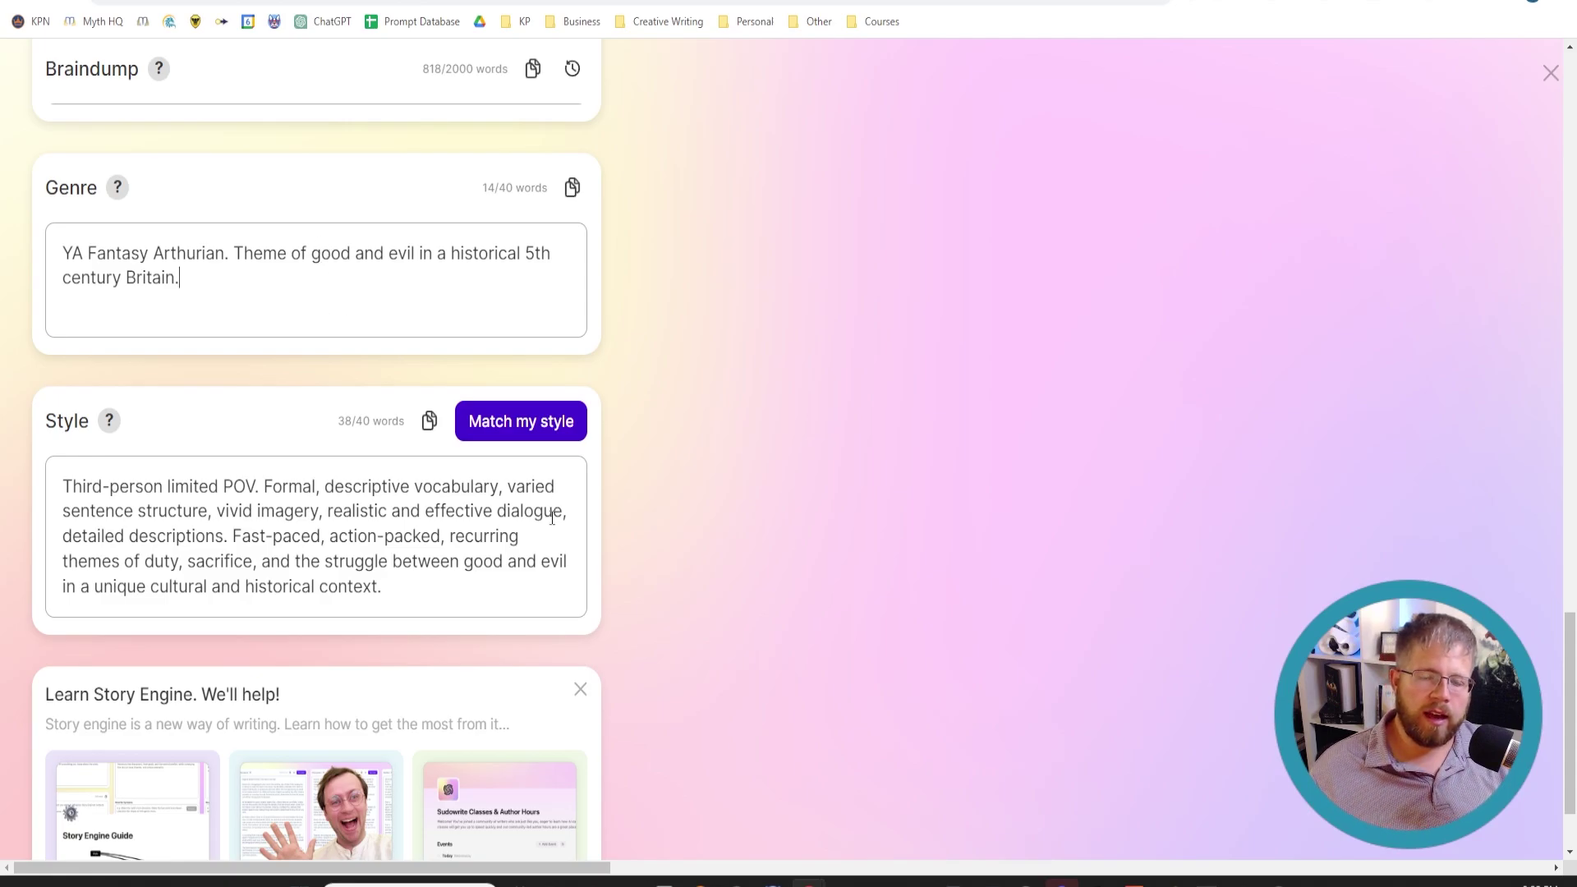
Step: Replace the recurring-themes clause at the end of the Style with a period
left_click(393, 594)
left_click_drag(393, 594, 441, 535)
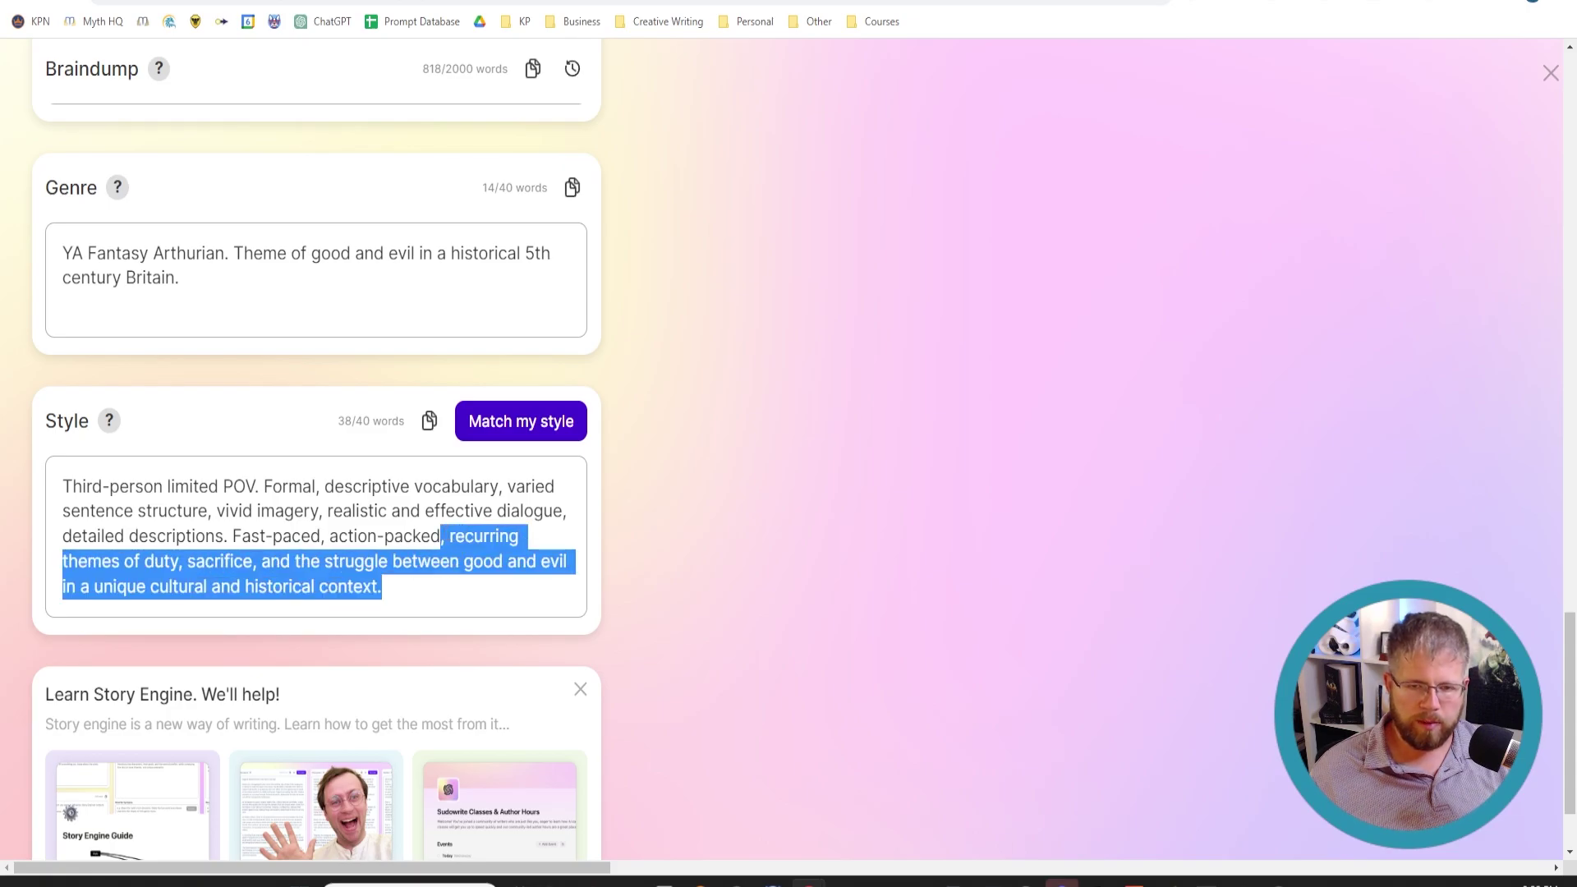
mouse_move(1061, 883)
type(".")
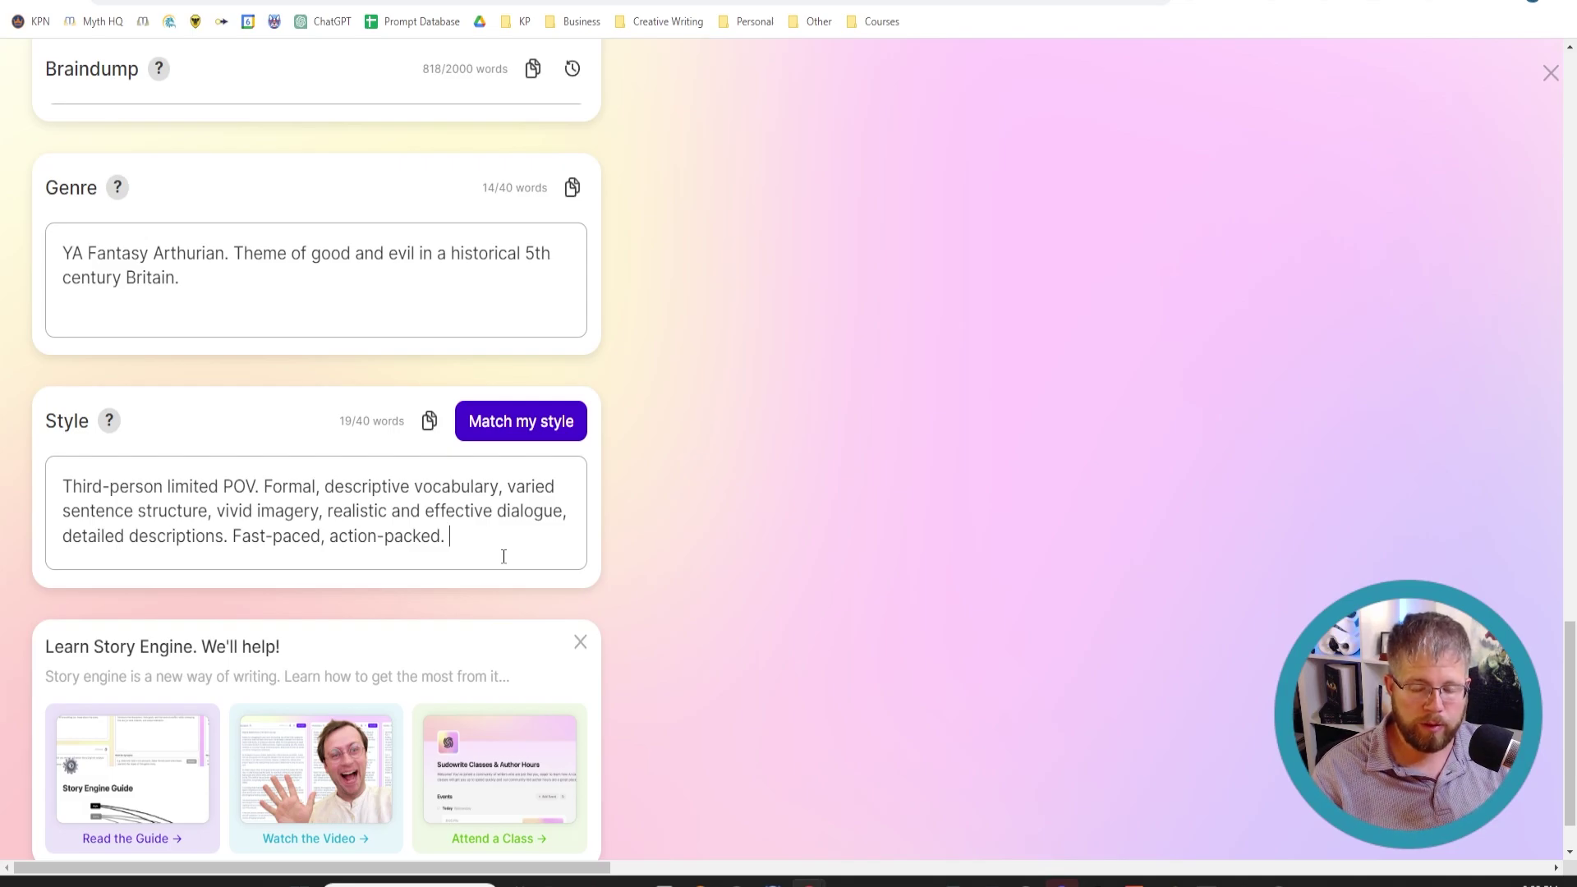
Step: Add 'Mixed cadence.' and 'Avoid mushy/melo-dramatic dialogue.' to the Style description
type("Mixe")
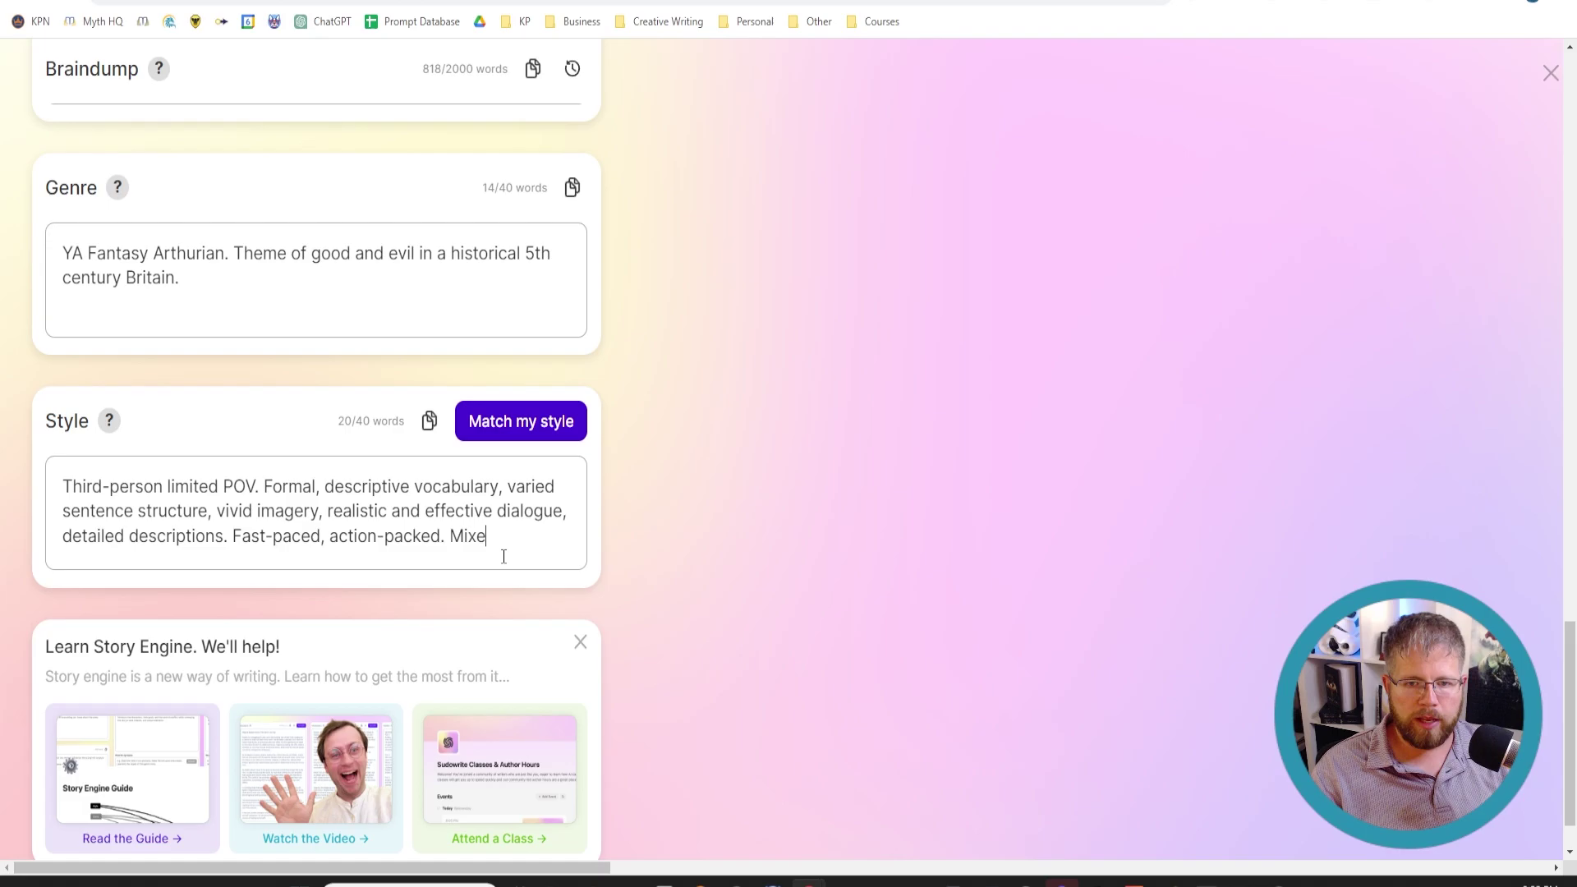
type("d cadence. ")
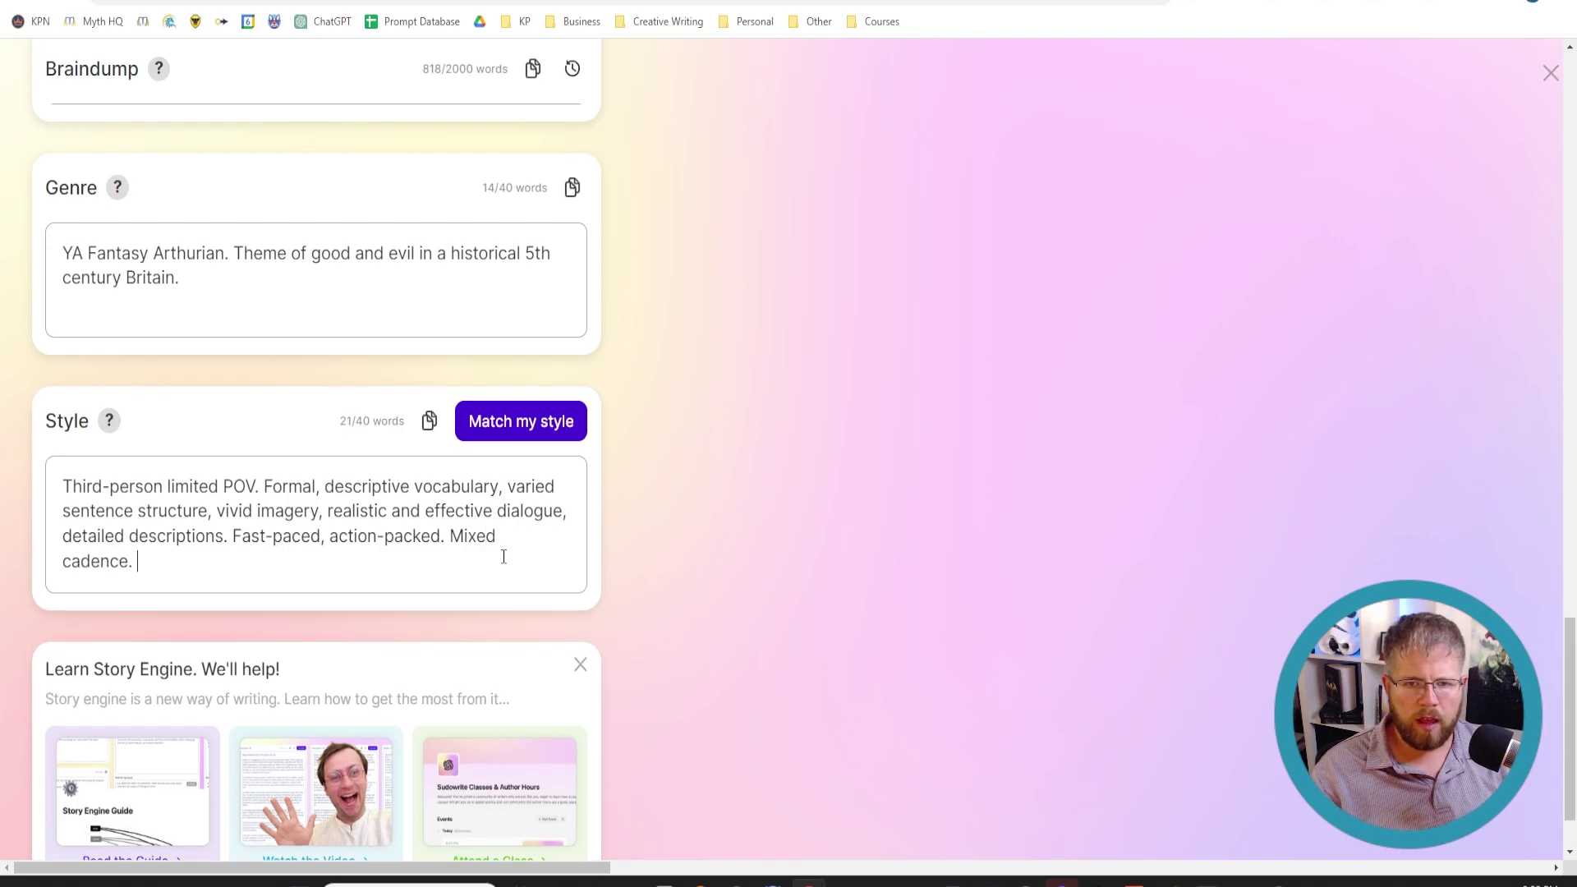
type("No ")
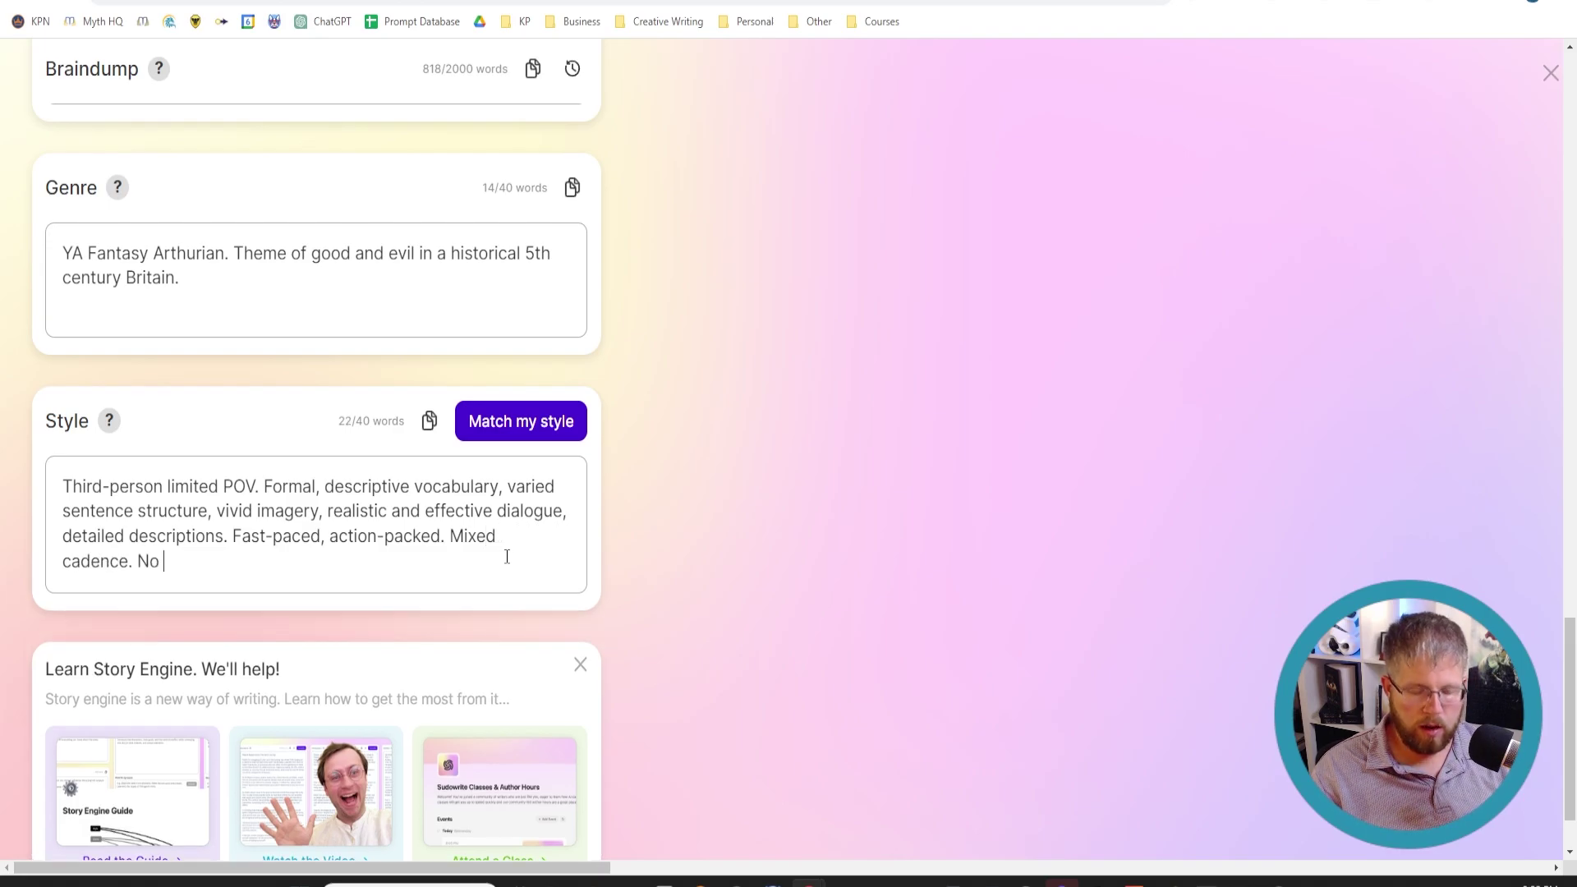
type("mushy dial")
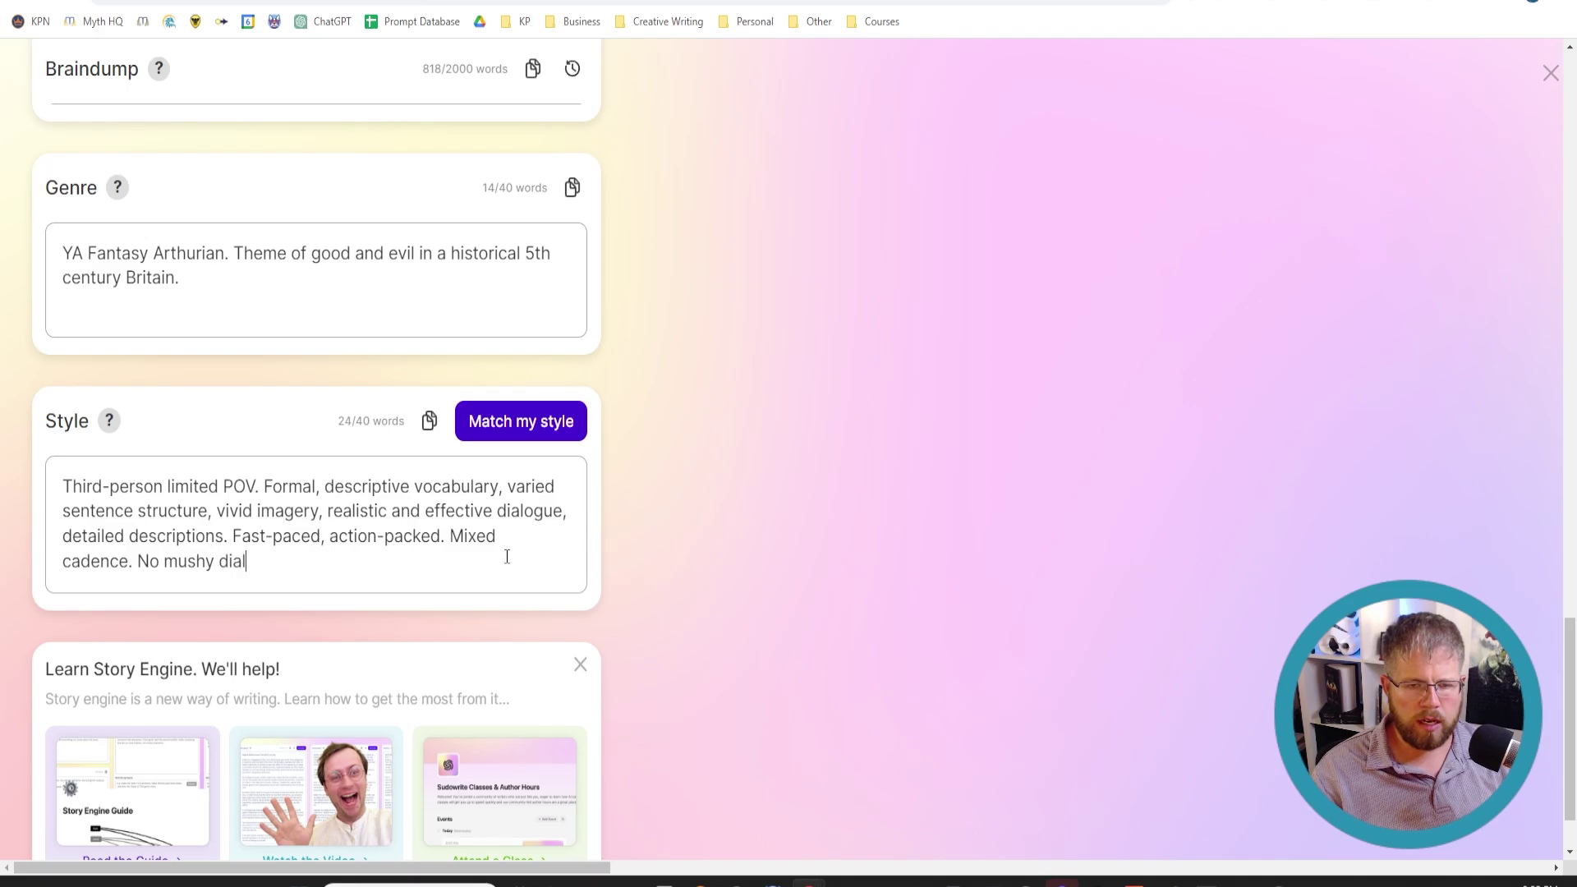
key("BackSpace")
key("BackSpace")
key("BackSpace")
key("BackSpace")
key("BackSpace")
key("BackSpace")
key("BackSpace")
key("BackSpace")
key("BackSpace")
key("BackSpace")
key("BackSpace")
key("BackSpace")
key("BackSpace")
type("Avoid mushy")
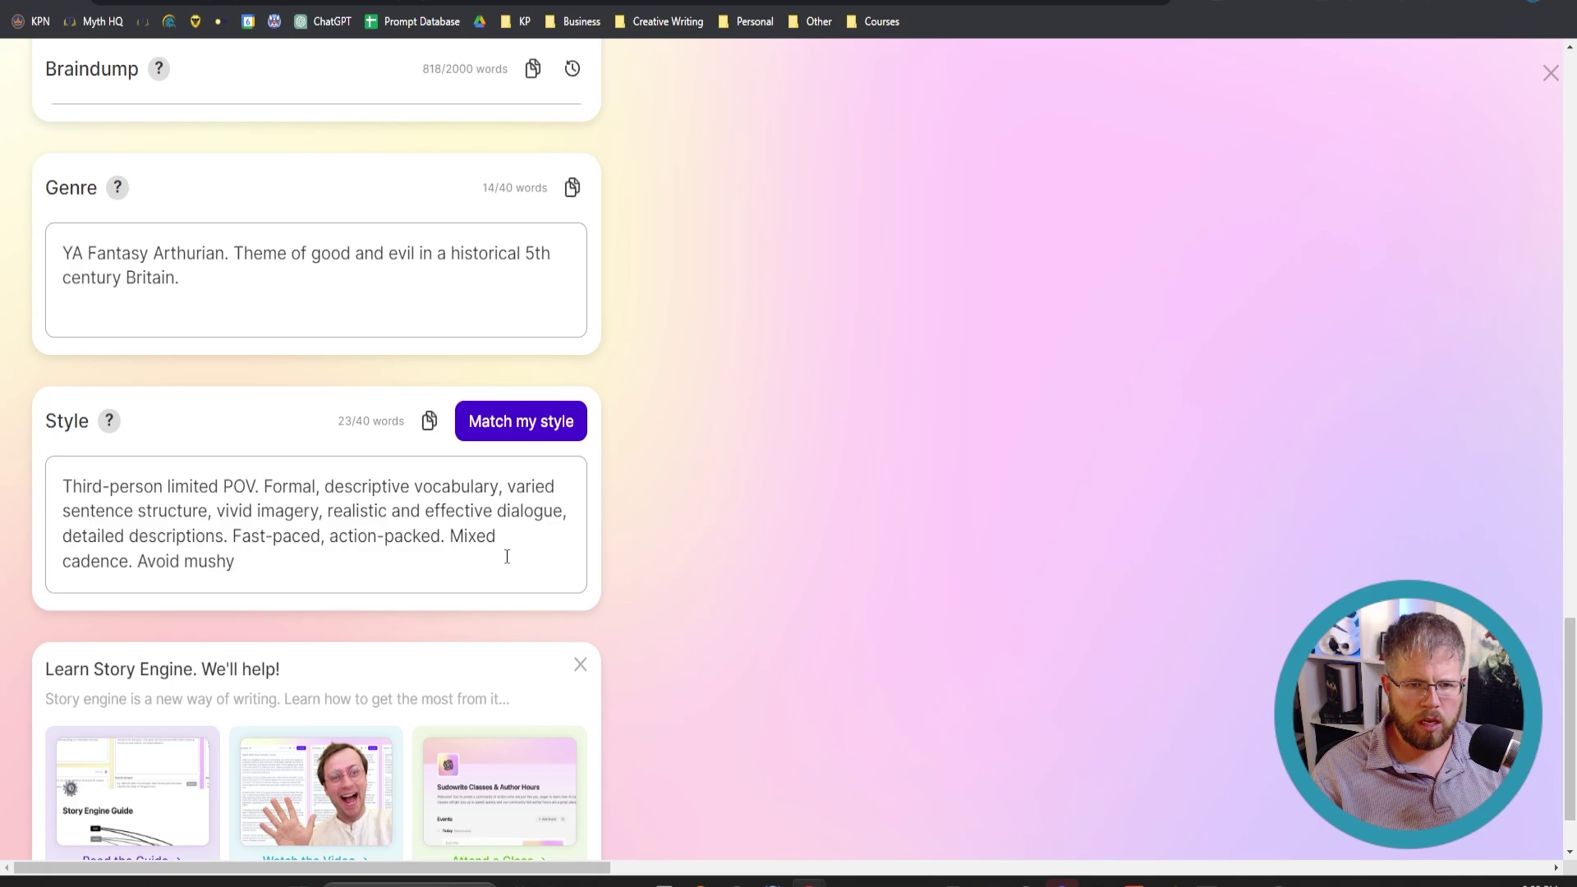
type("/melo-dramag")
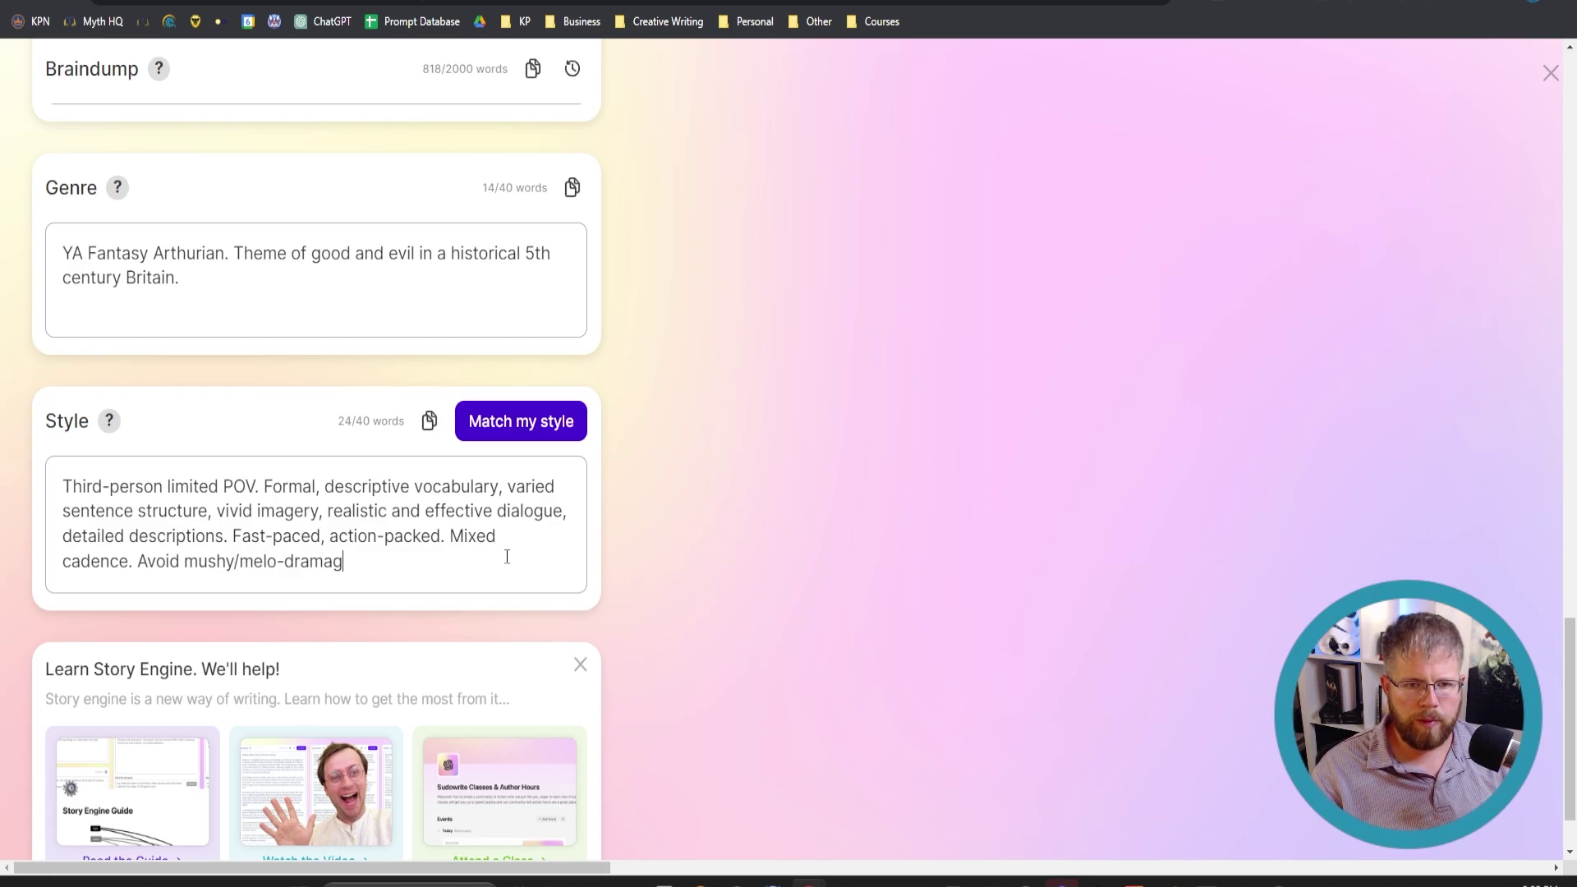
key("BackSpace")
type("tic dia")
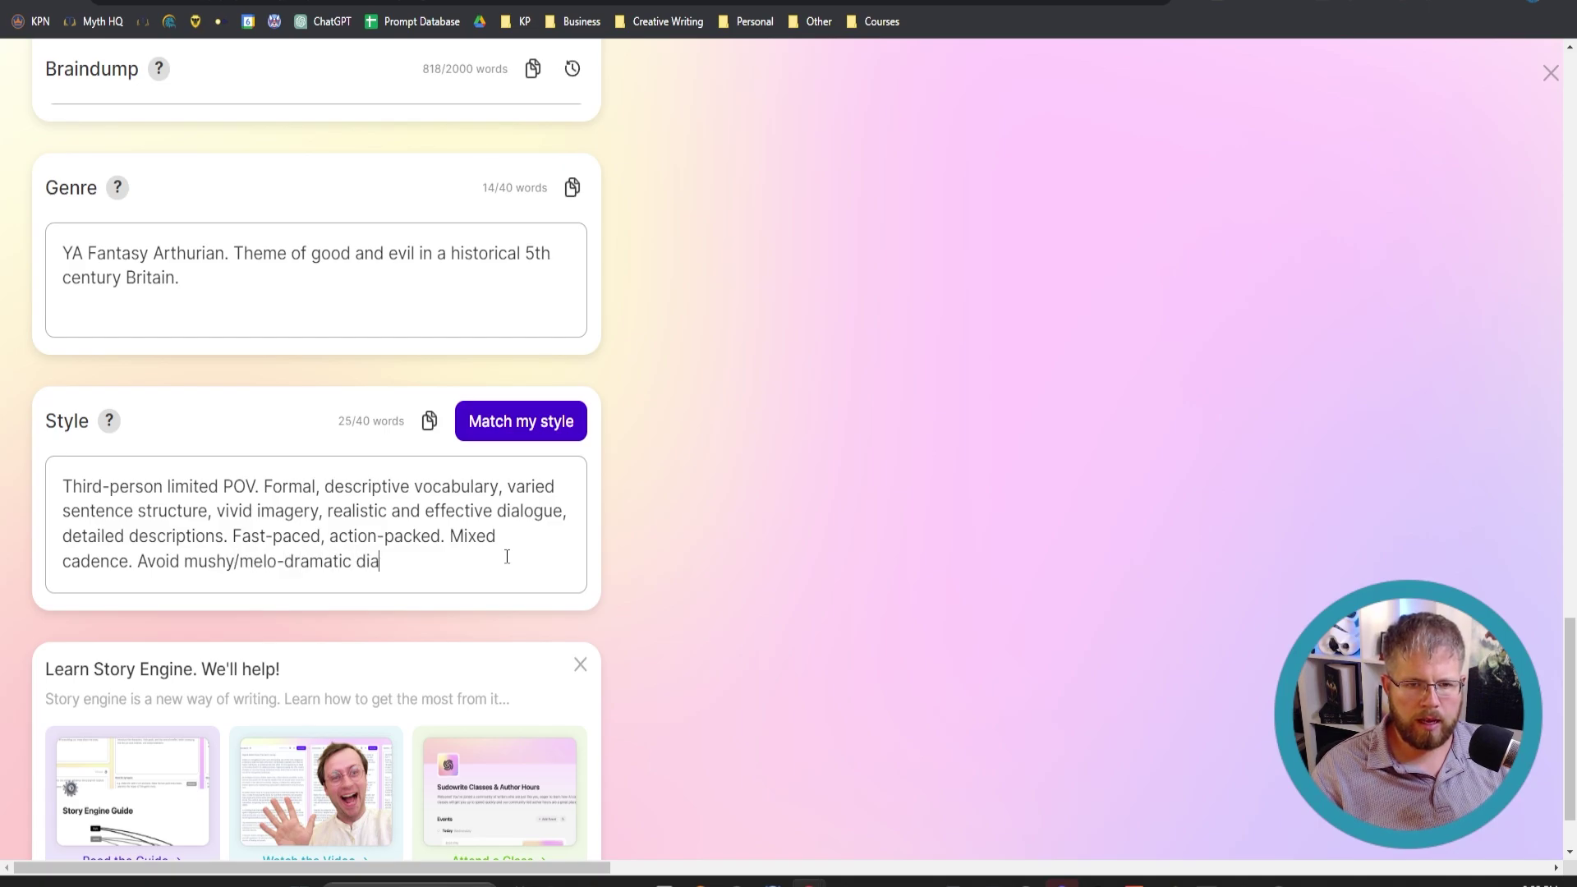
type("logue.")
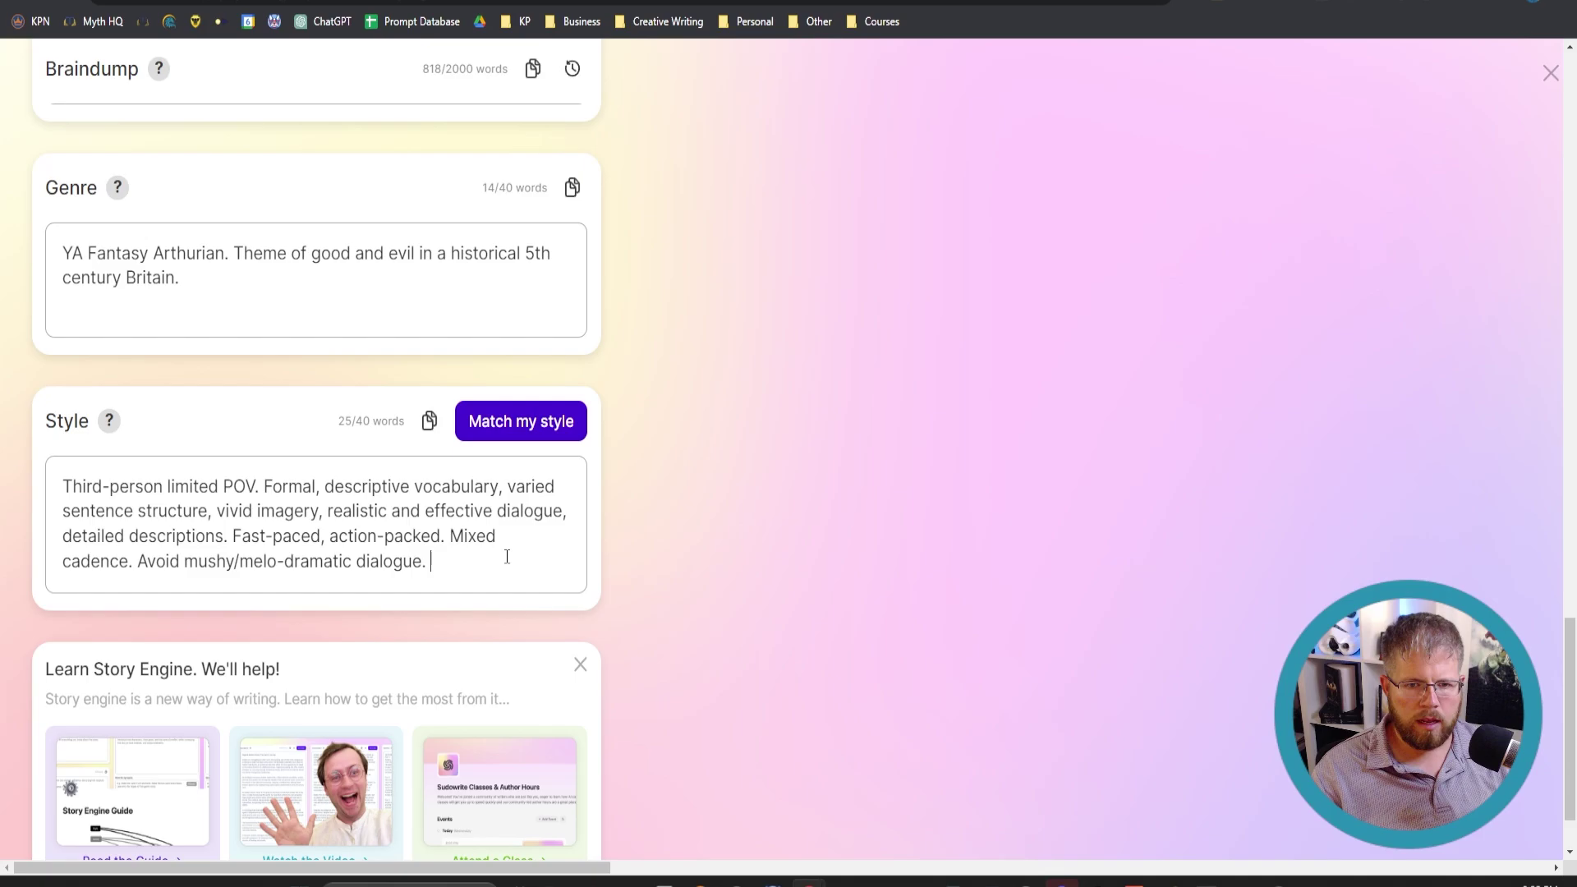
Step: Extend with 'or character thoughts', then add 'Realistic dialogue.' and 'Hightened conflict between characters.'
key("BackSpace")
type("or charact")
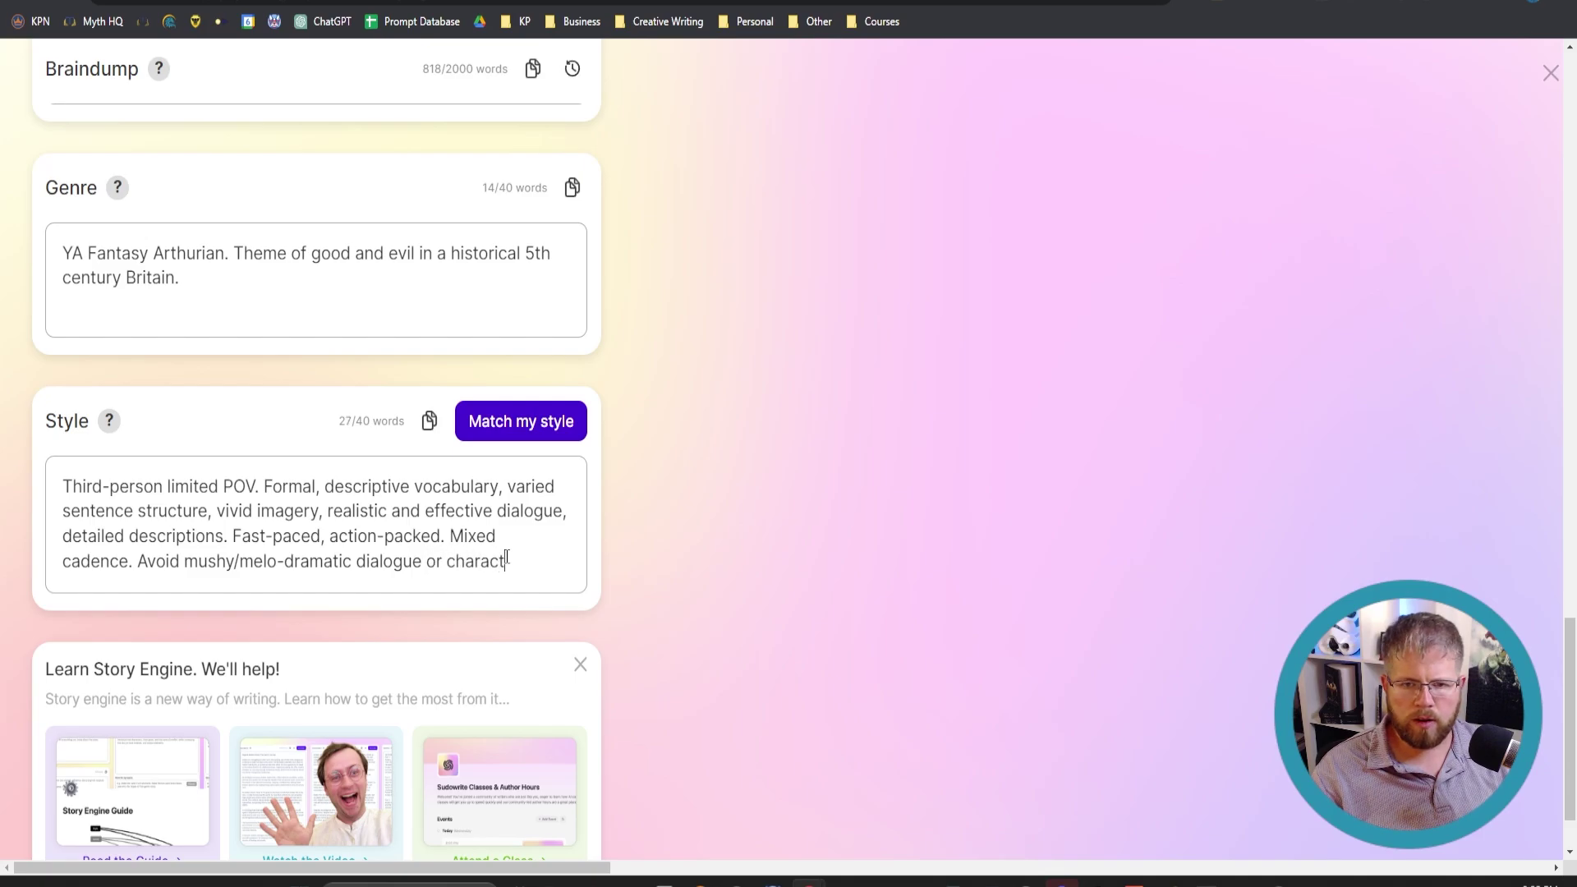
type("er thoughts.")
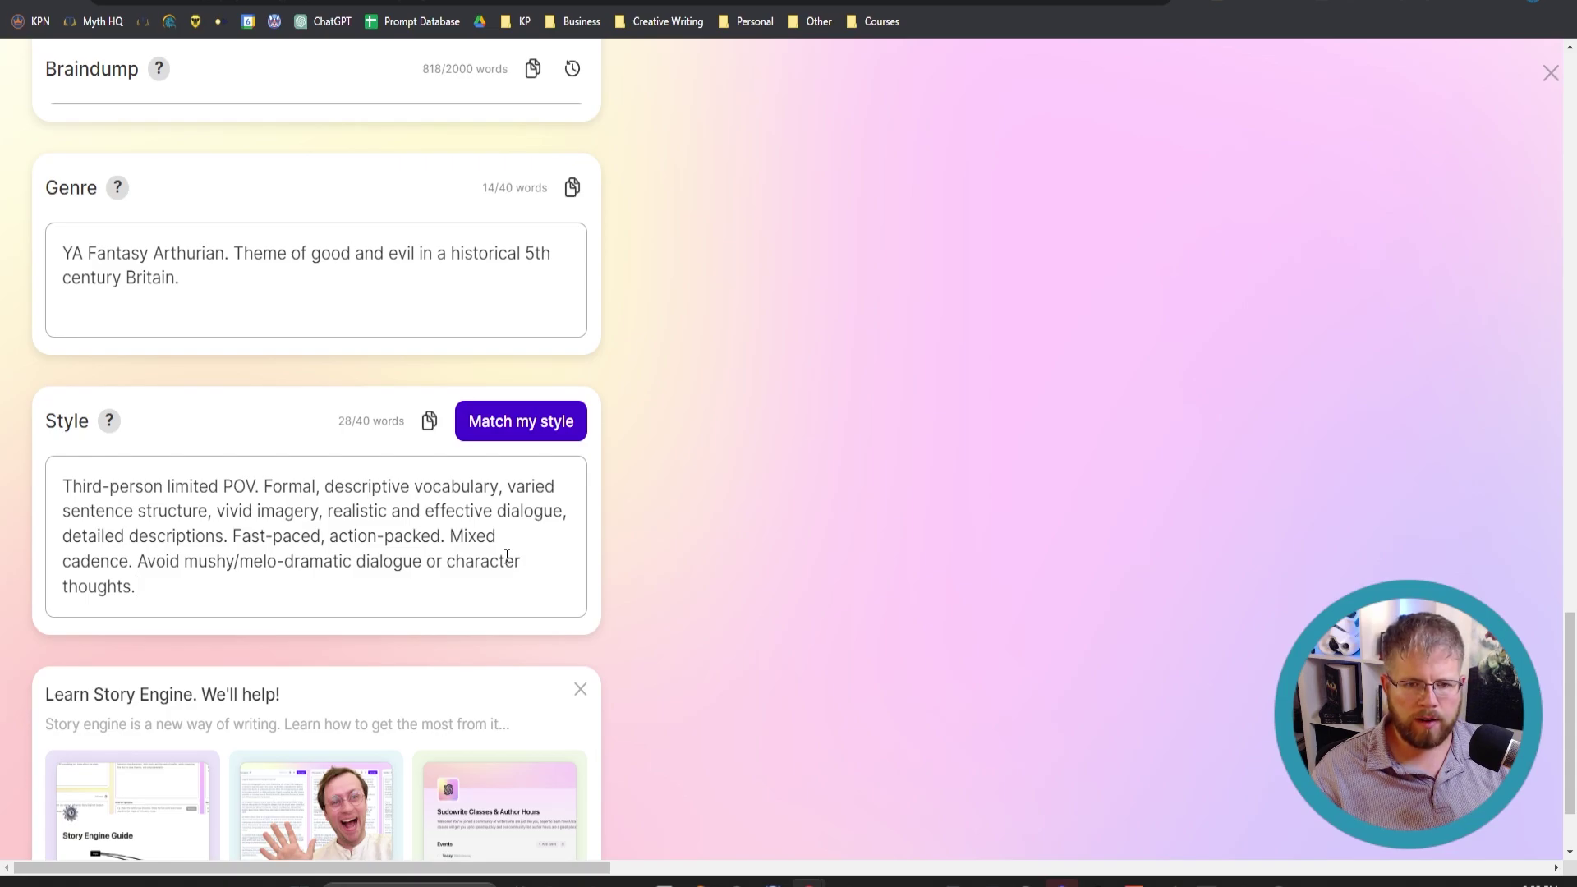
type(" Realist")
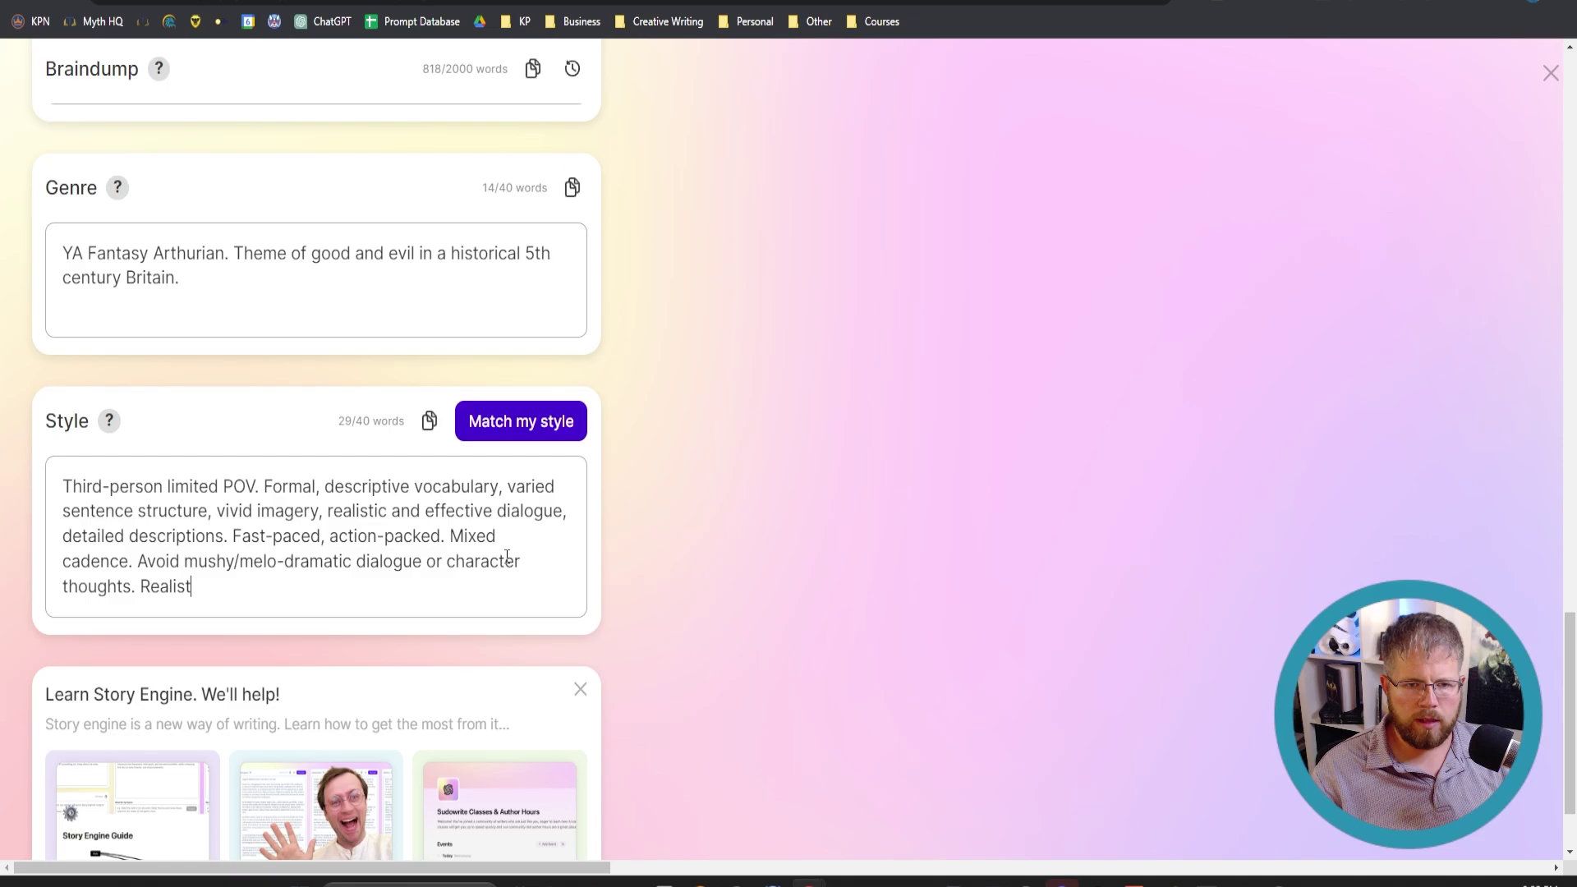
type("ic dialog")
key("BackSpace")
key("BackSpace")
key("BackSpace")
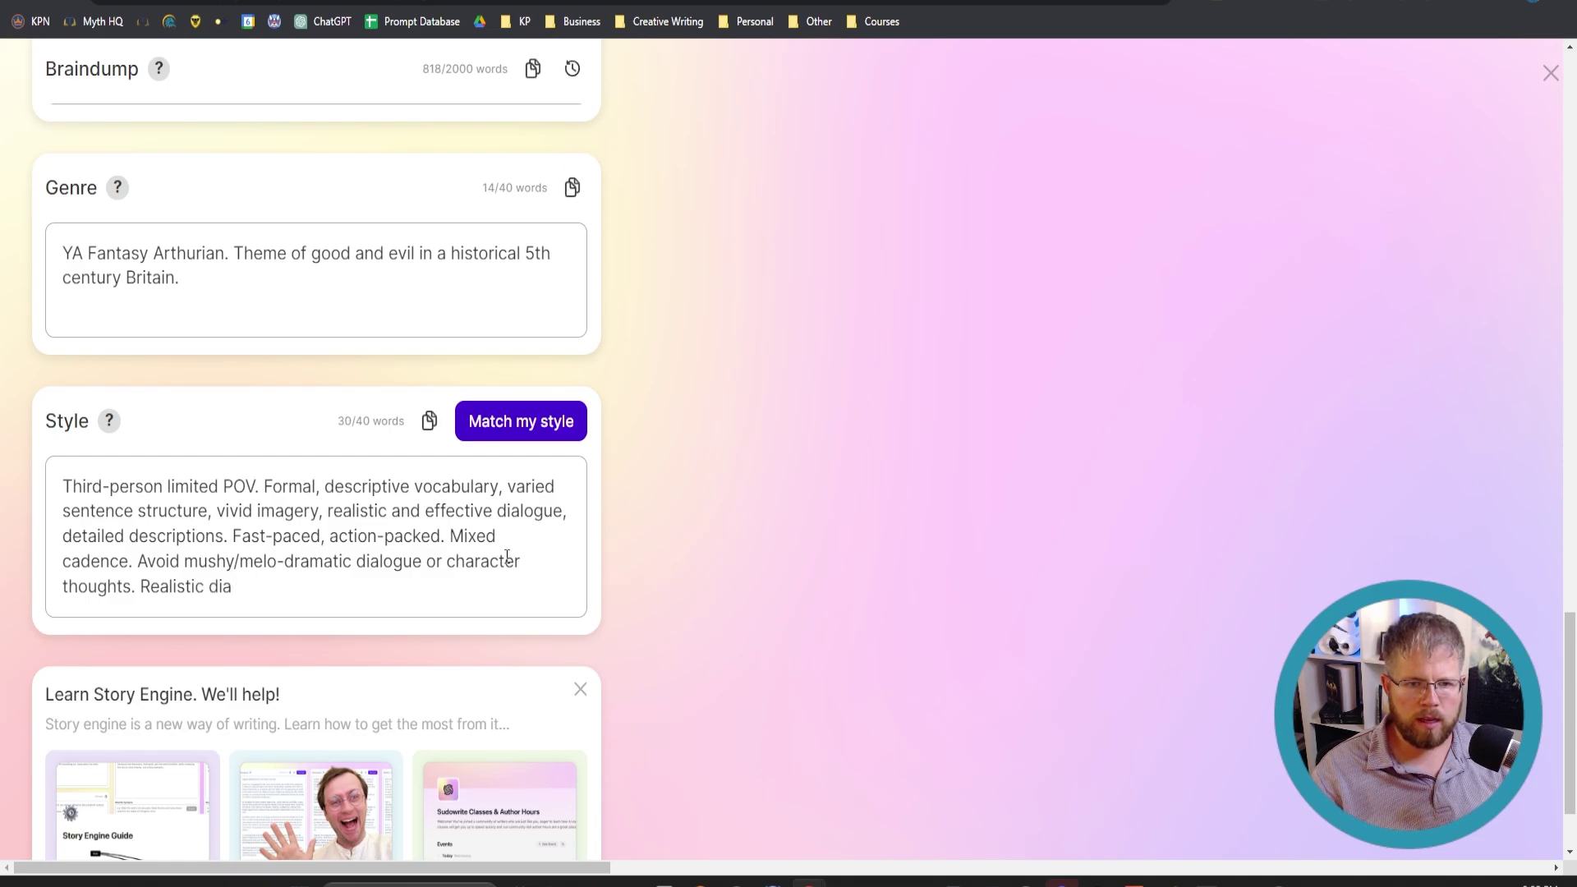
type("logue")
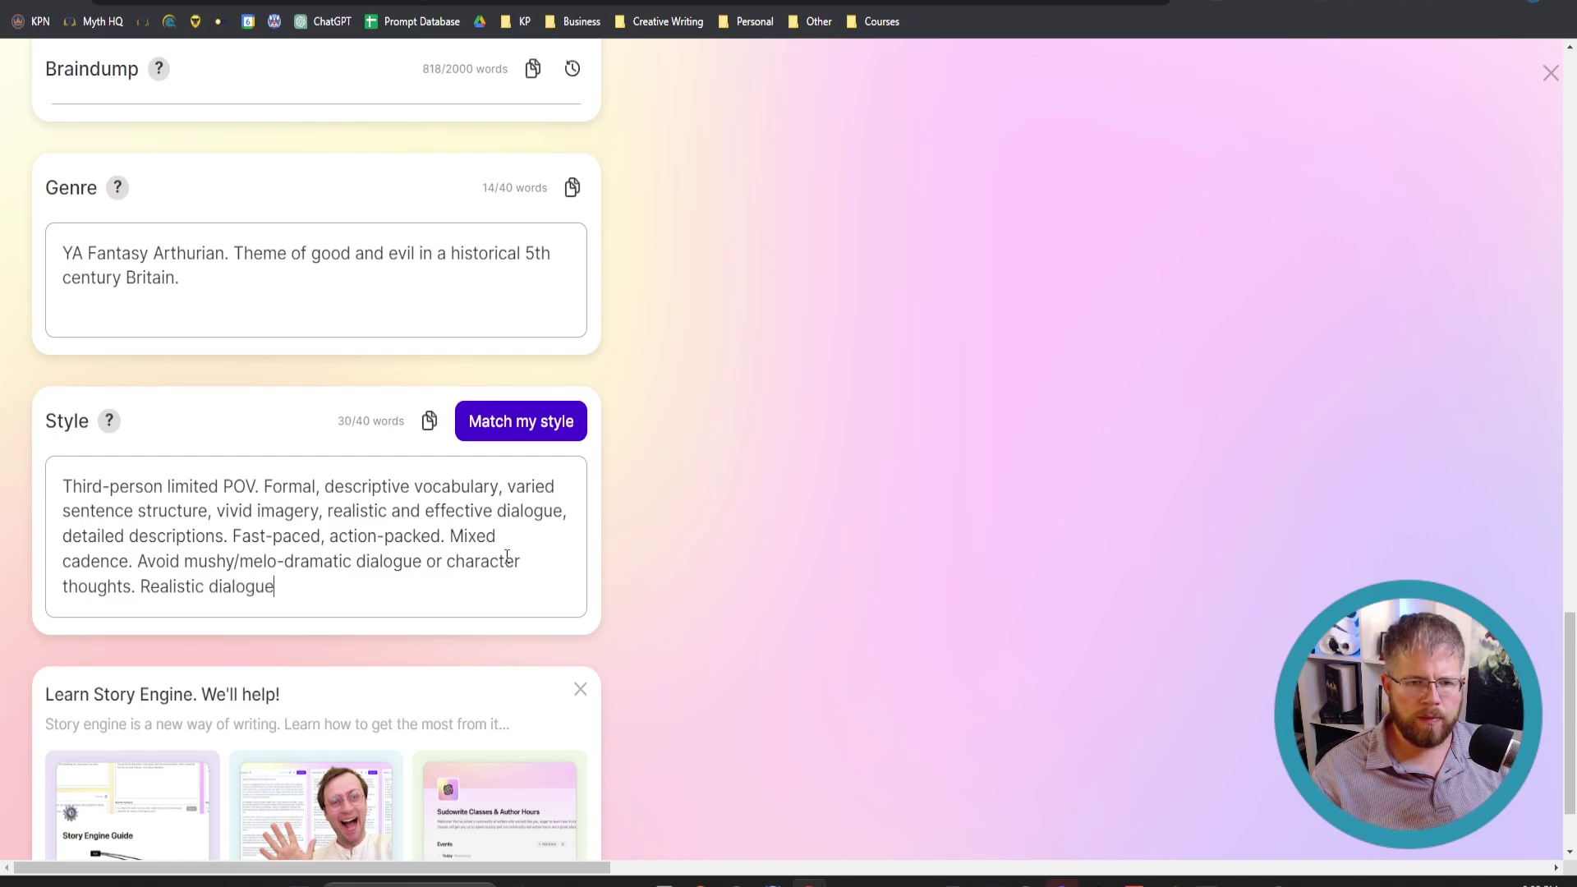
type(".")
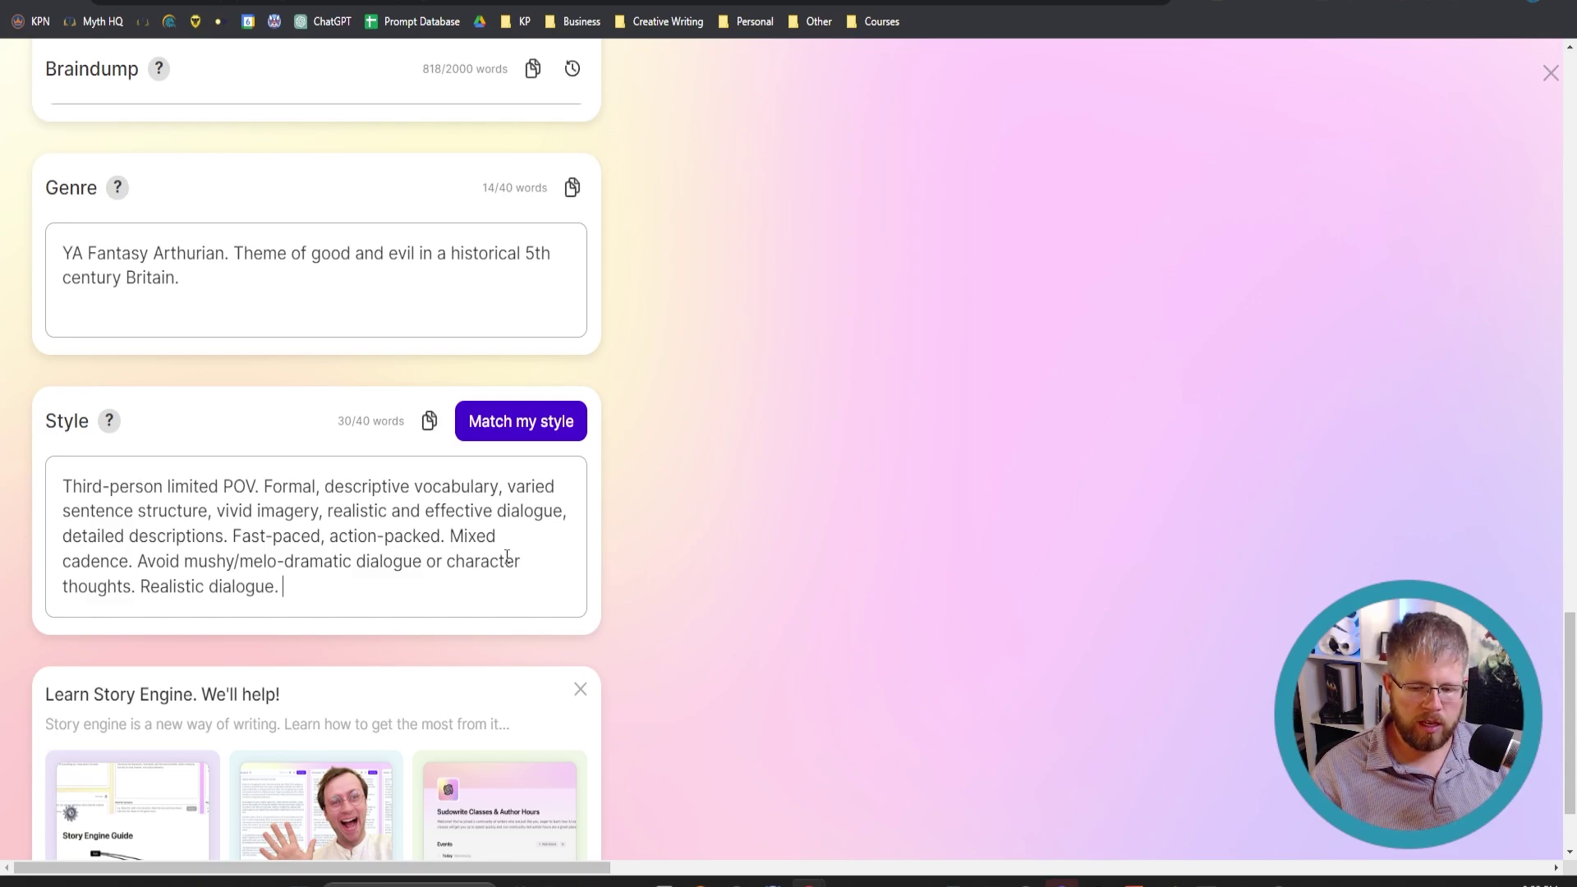
type("Highten")
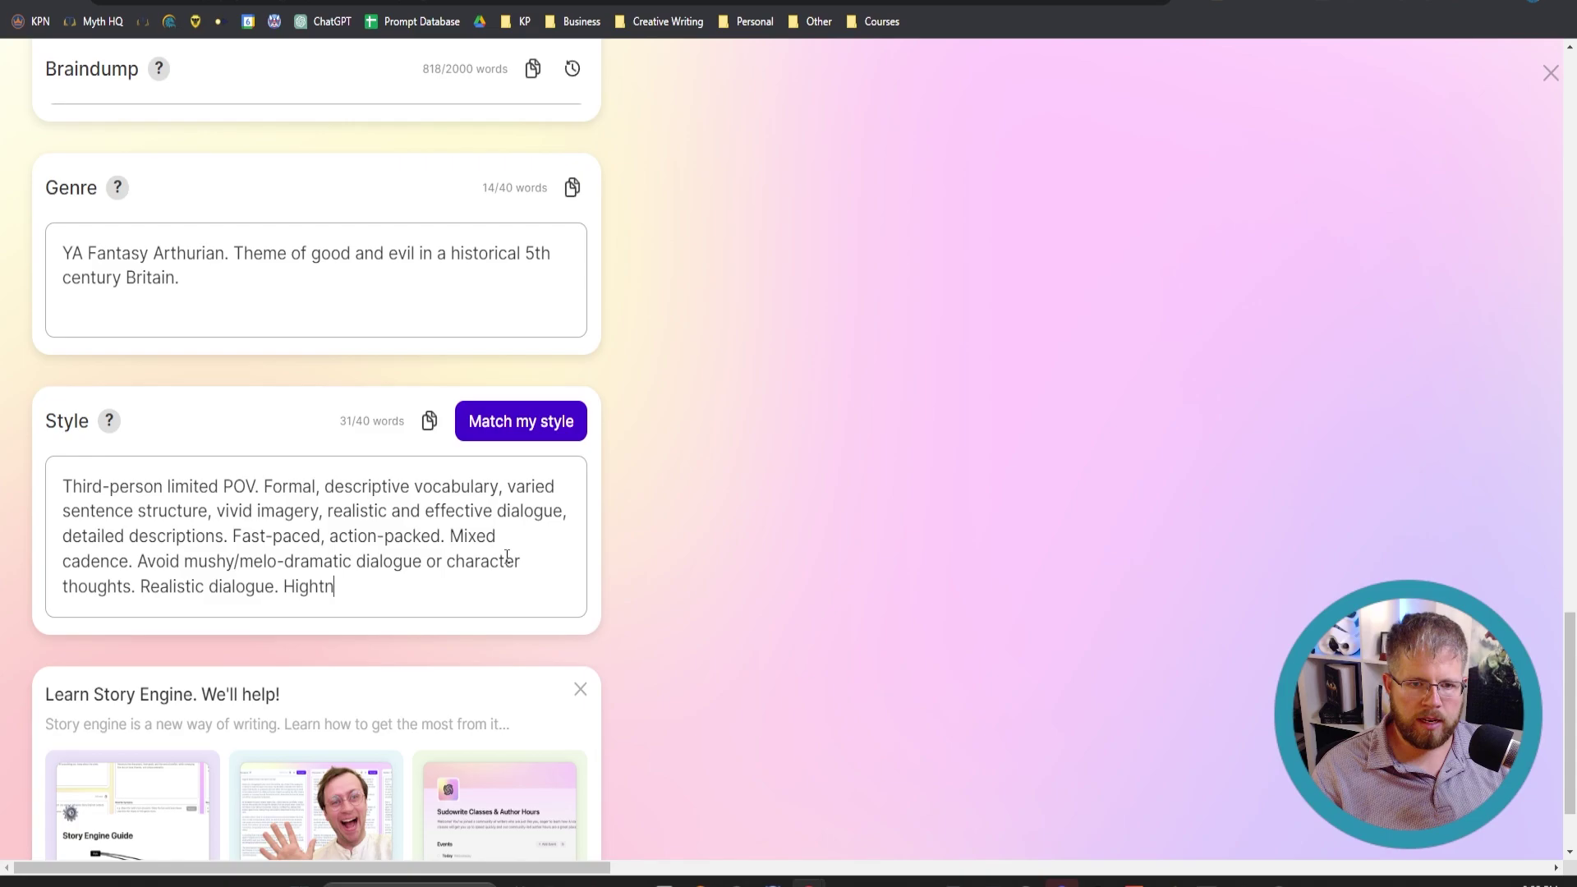
type("ed conf")
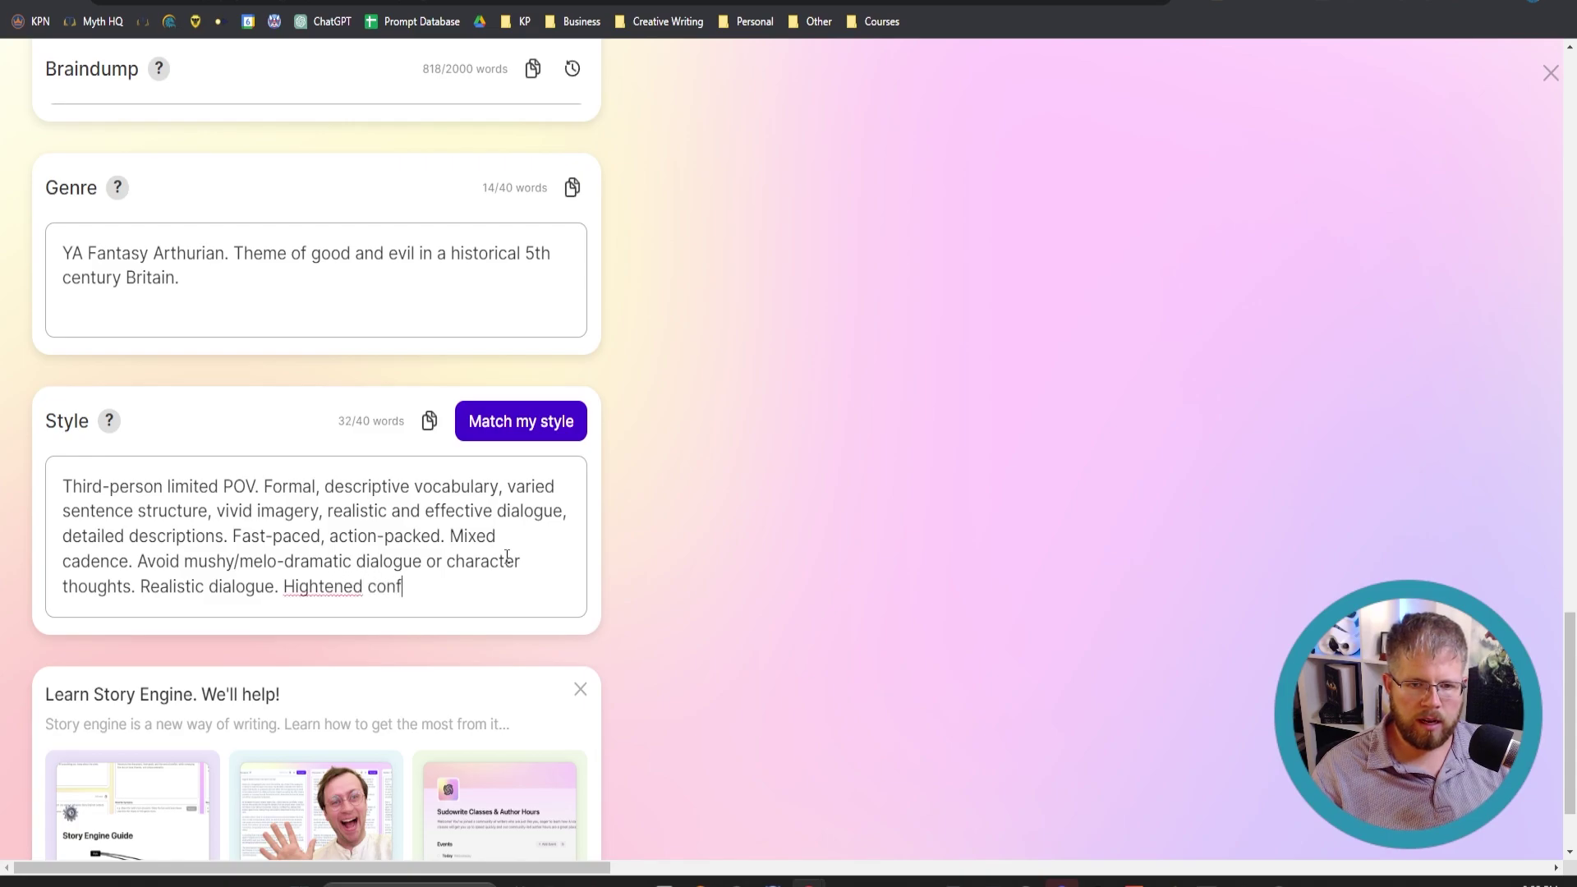
type("lict between ")
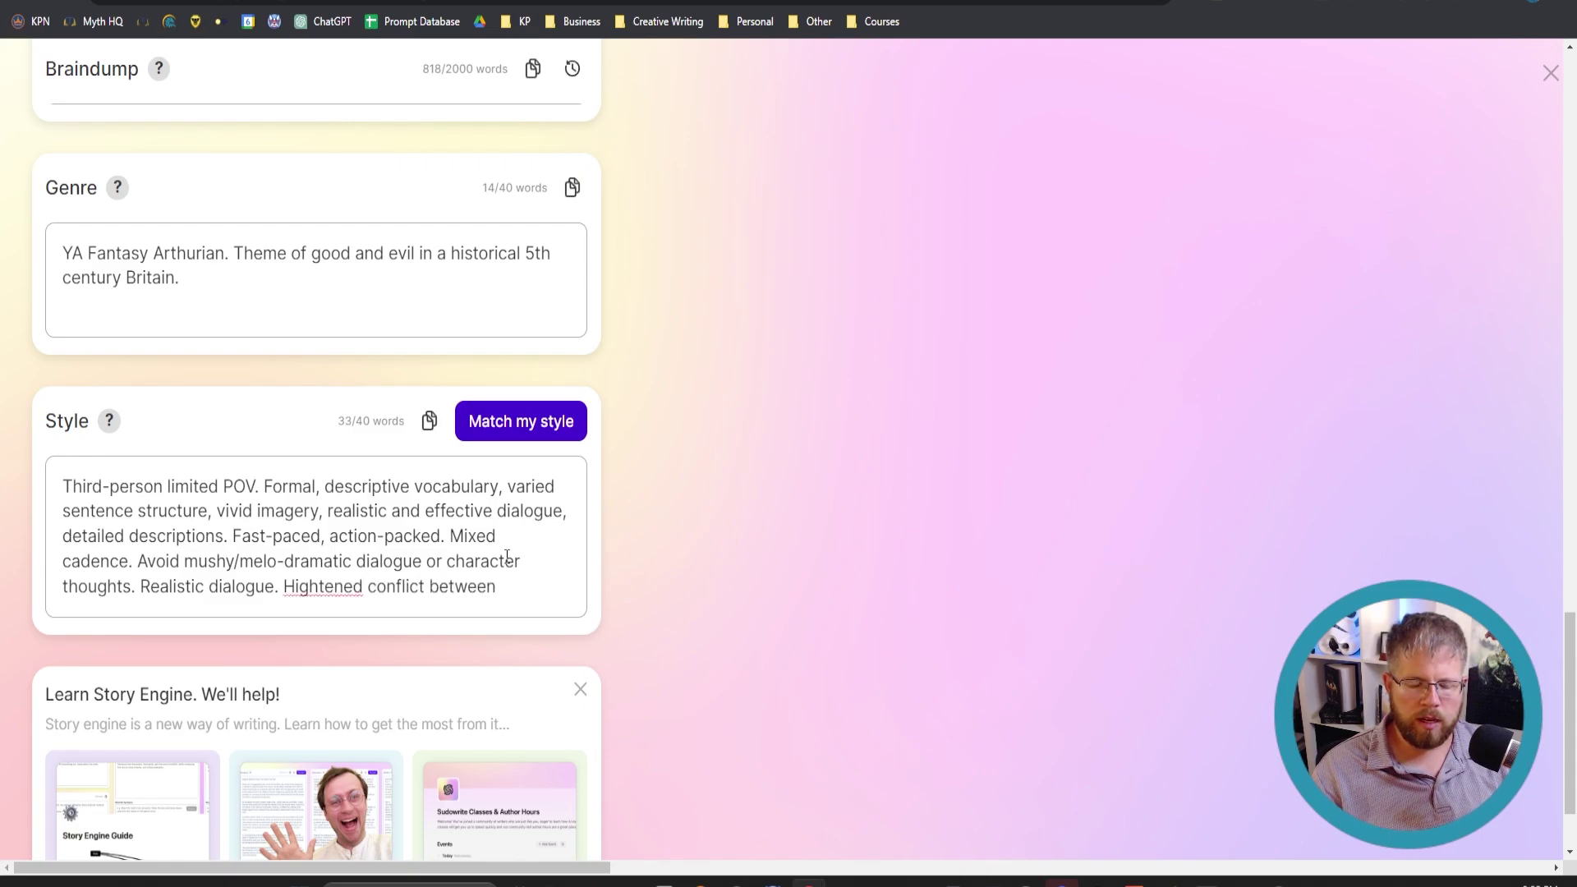
type("characters.")
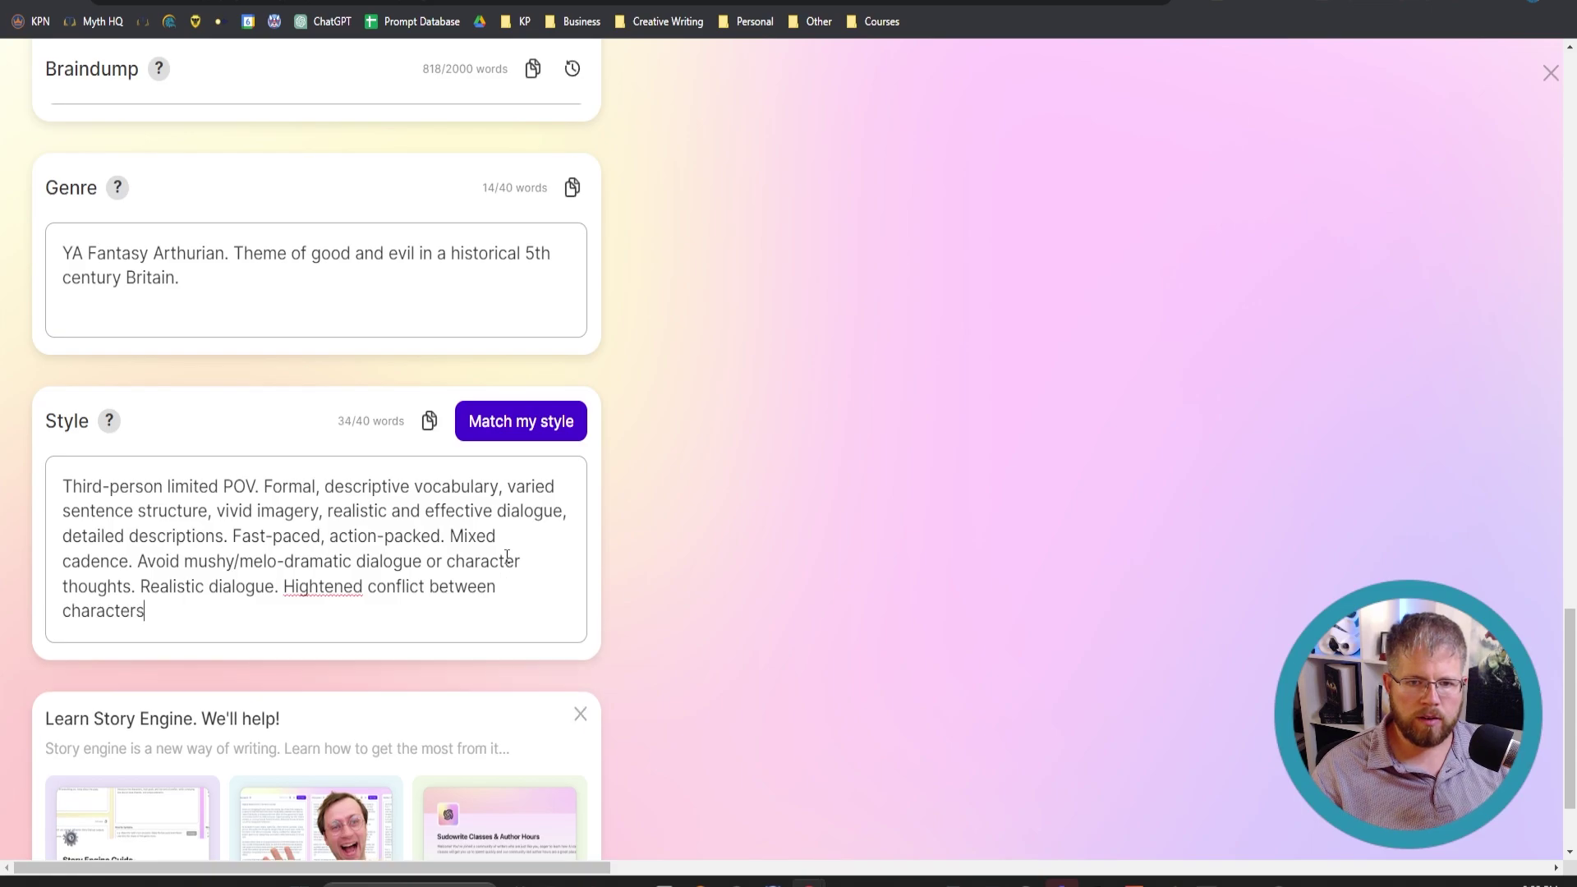
Step: Correct 'Hightened' to 'Heightened' using the spelling suggestions
double_click(344, 591)
right_click(324, 585)
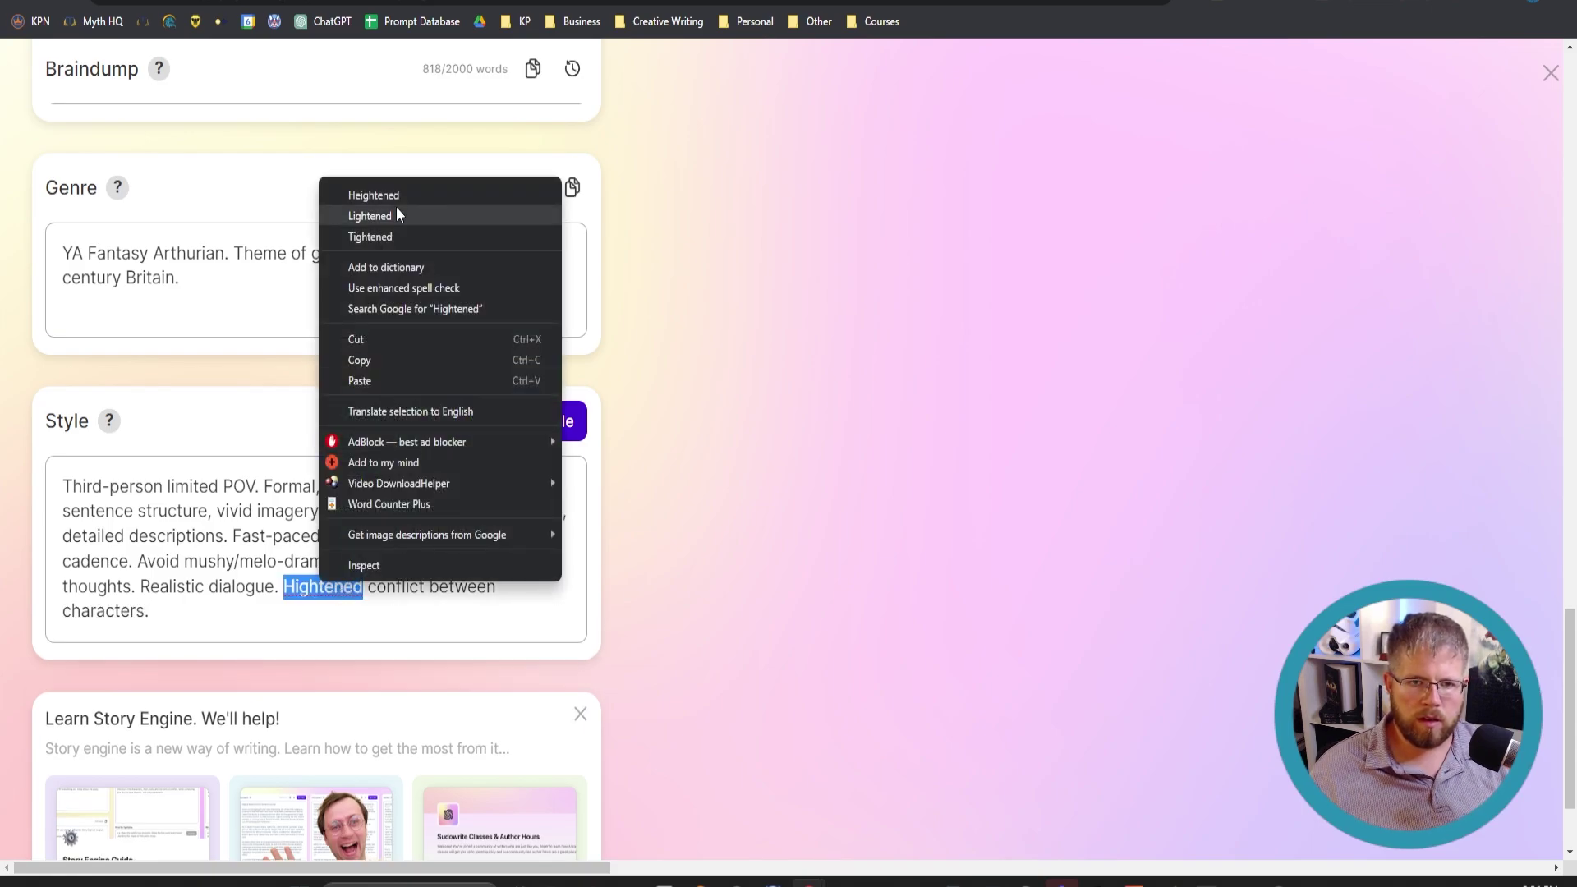
left_click(395, 191)
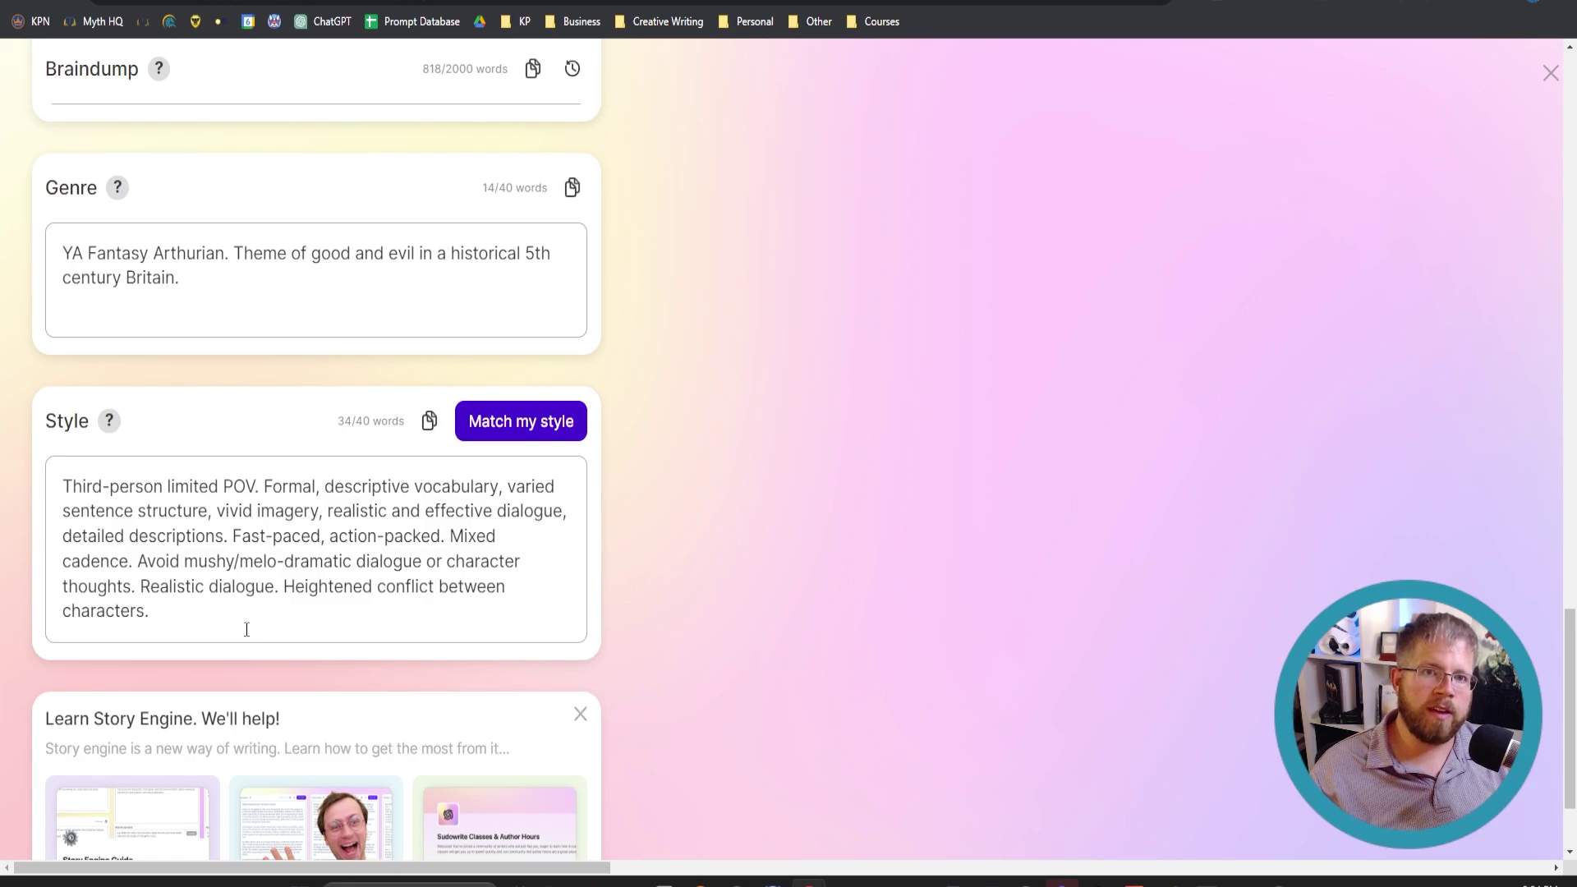
Step: Add 'Deep point of view.' and shorten 'Heightened conflict' to 'Conflict' in the Style
left_click(250, 630)
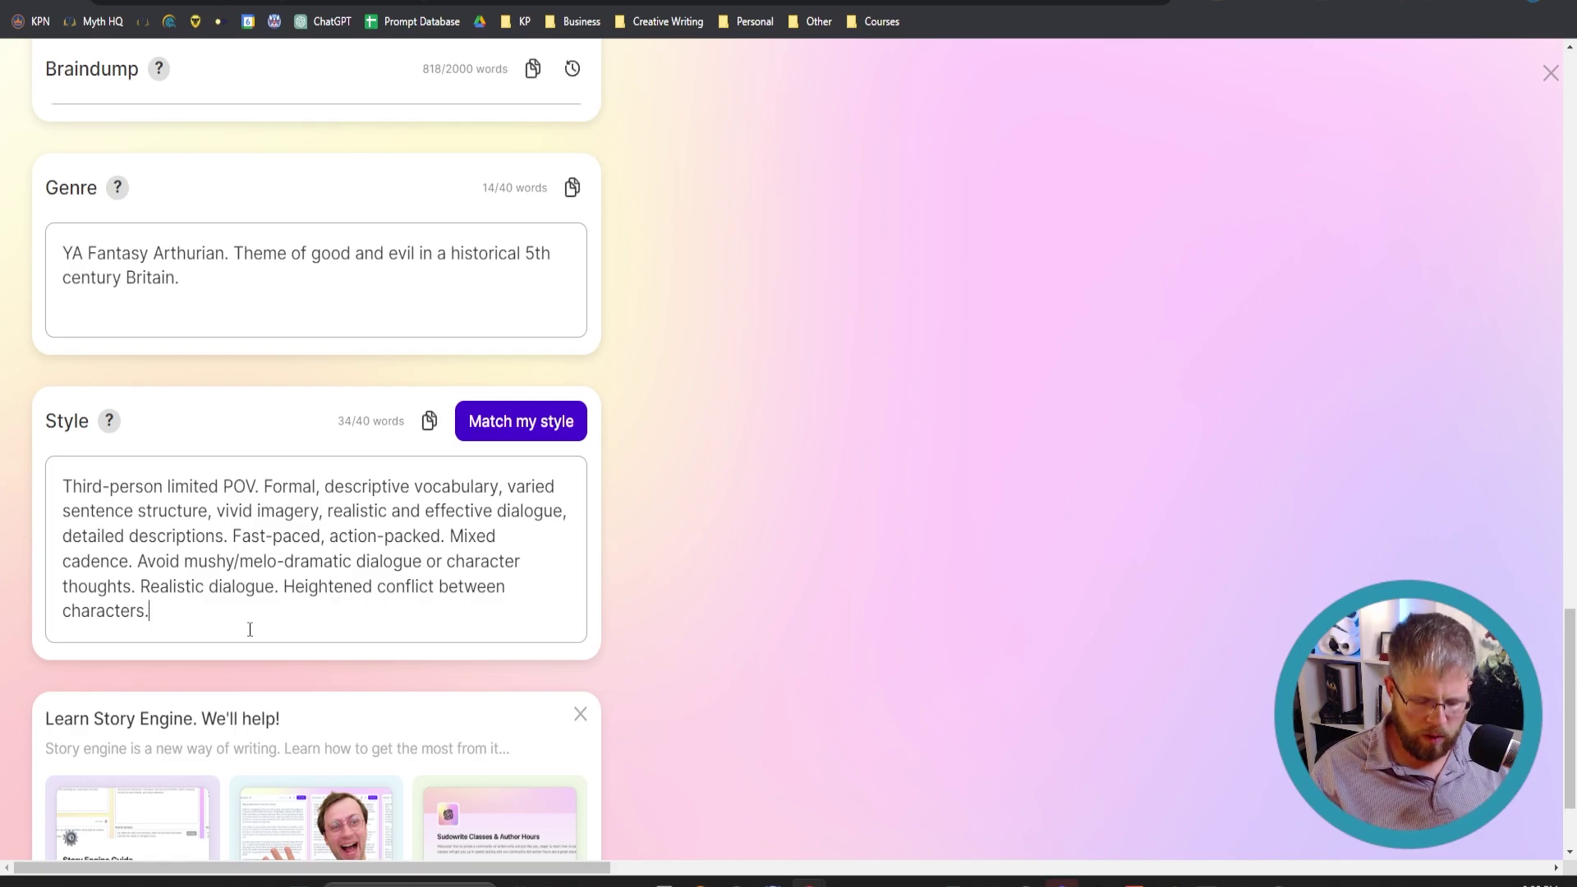
type("Deep ")
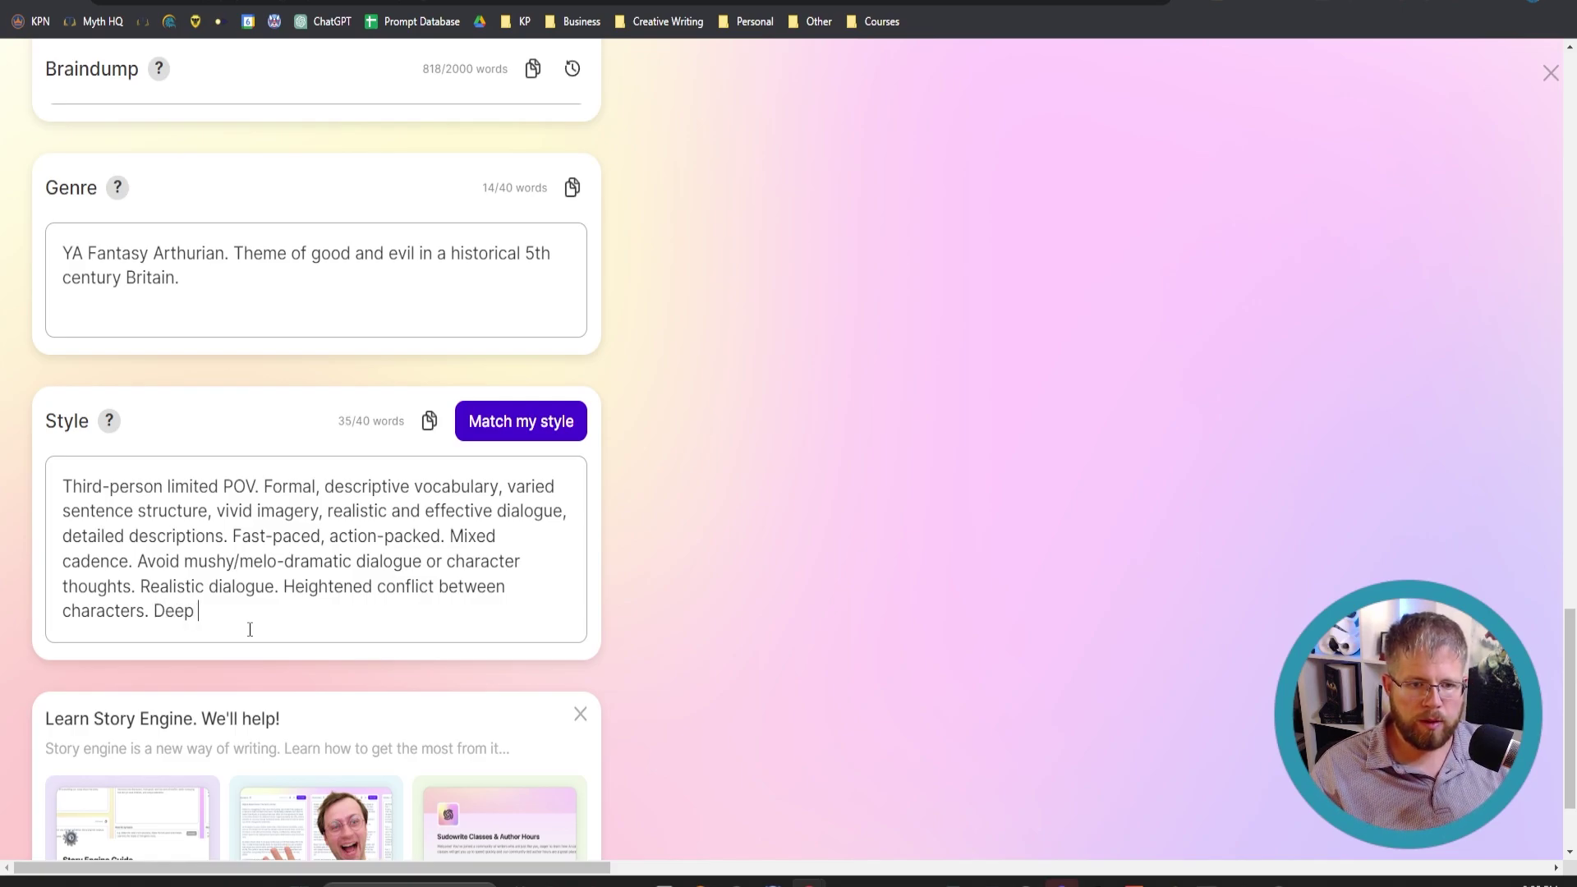
type("point of view.")
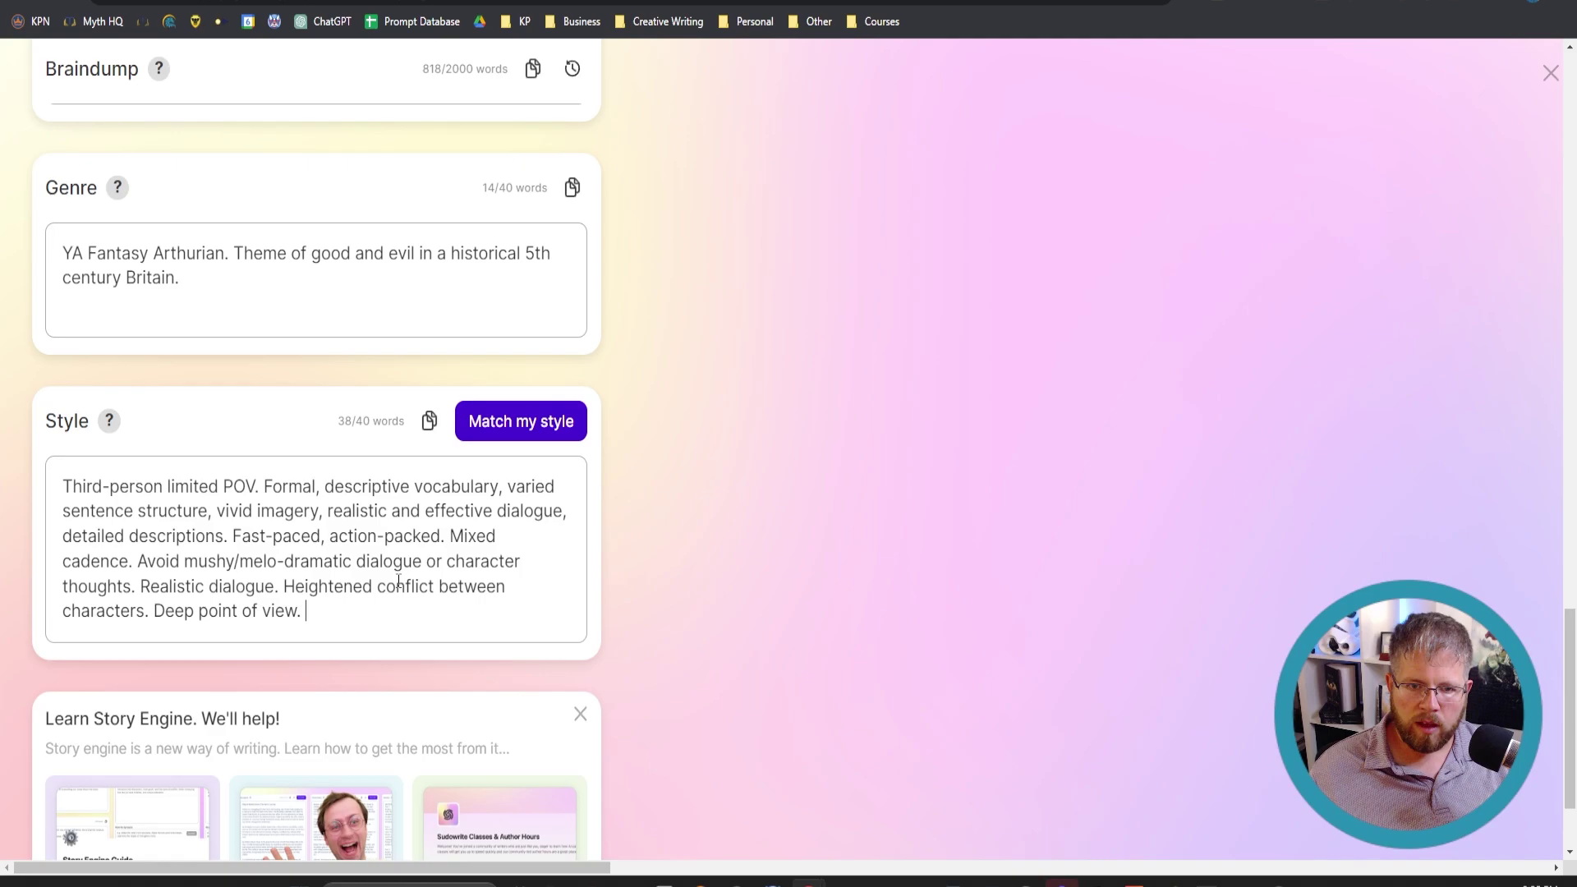
left_click_drag(386, 586, 284, 587)
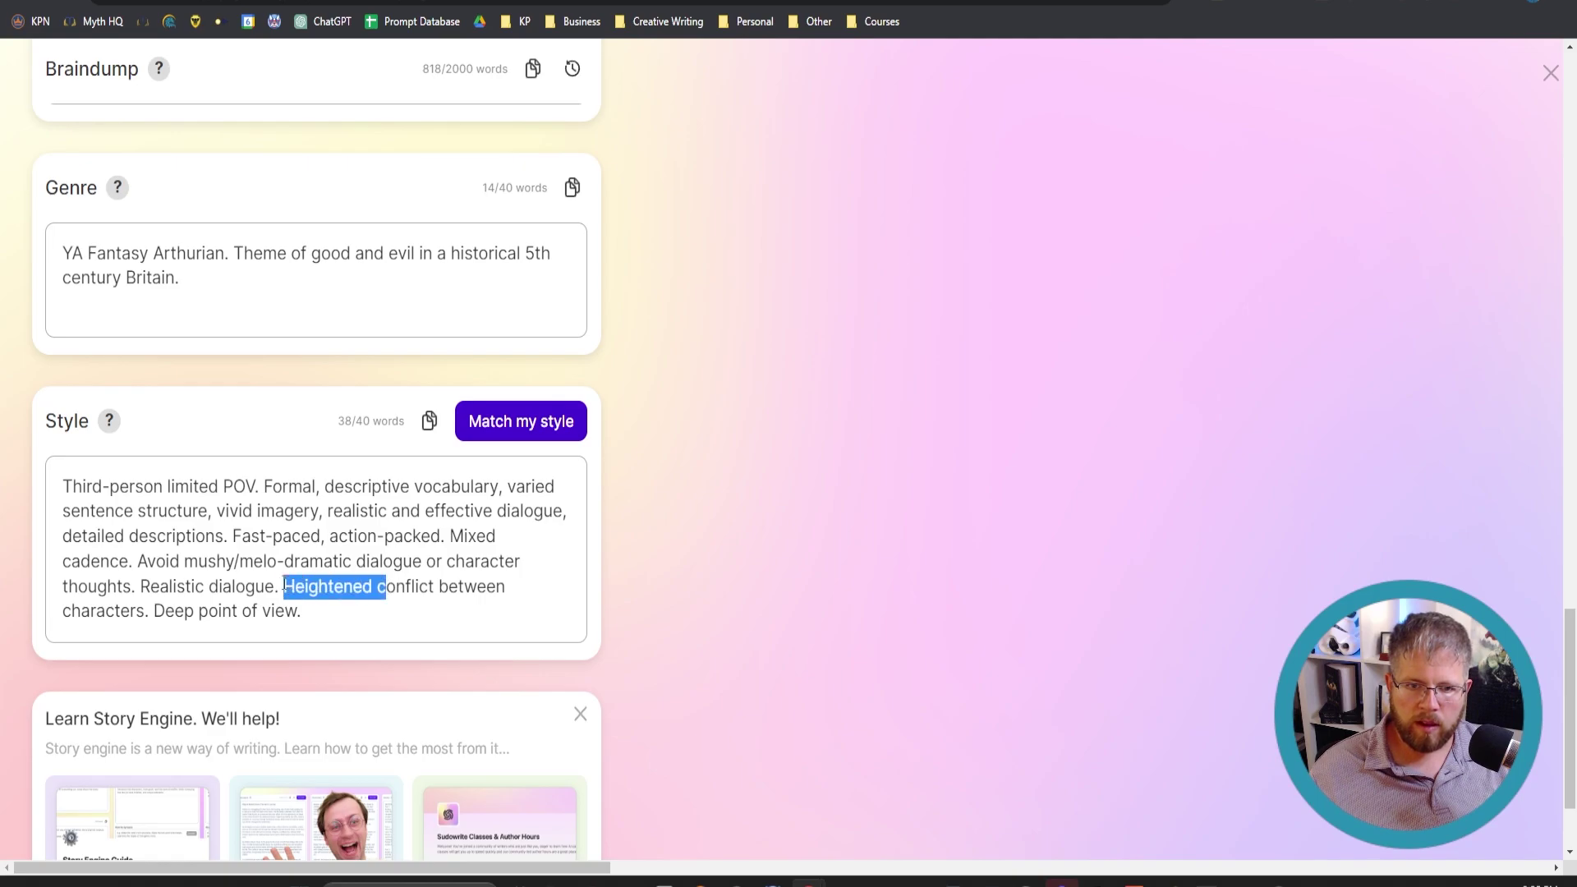
type("C")
Step: Append 'Show don't tell.' to close the Style at 40/40 words
left_click(488, 618)
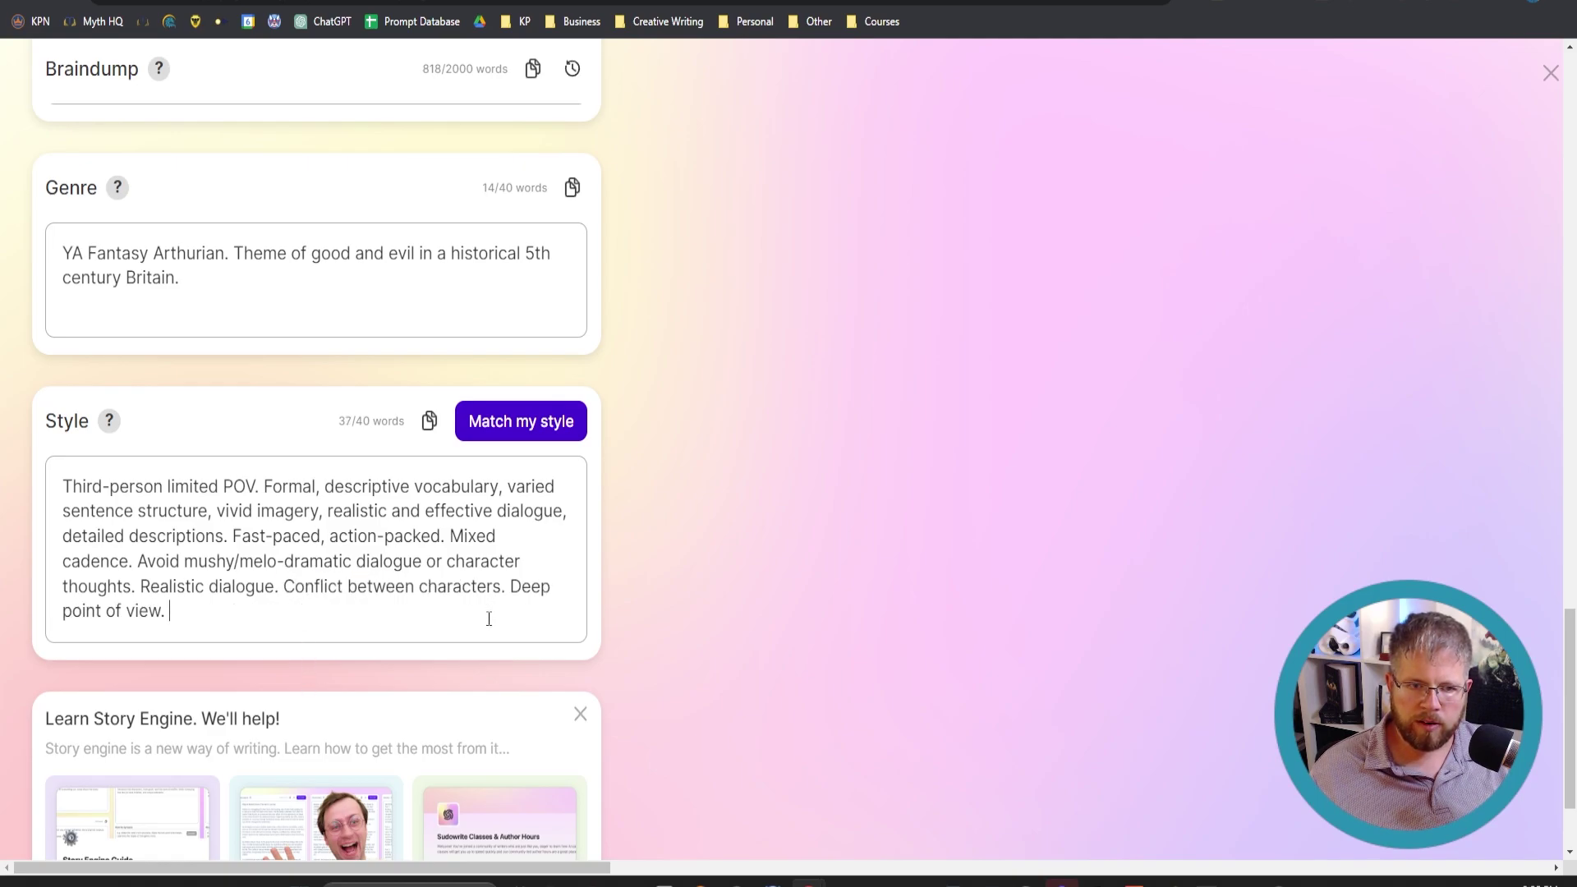
type("Show do")
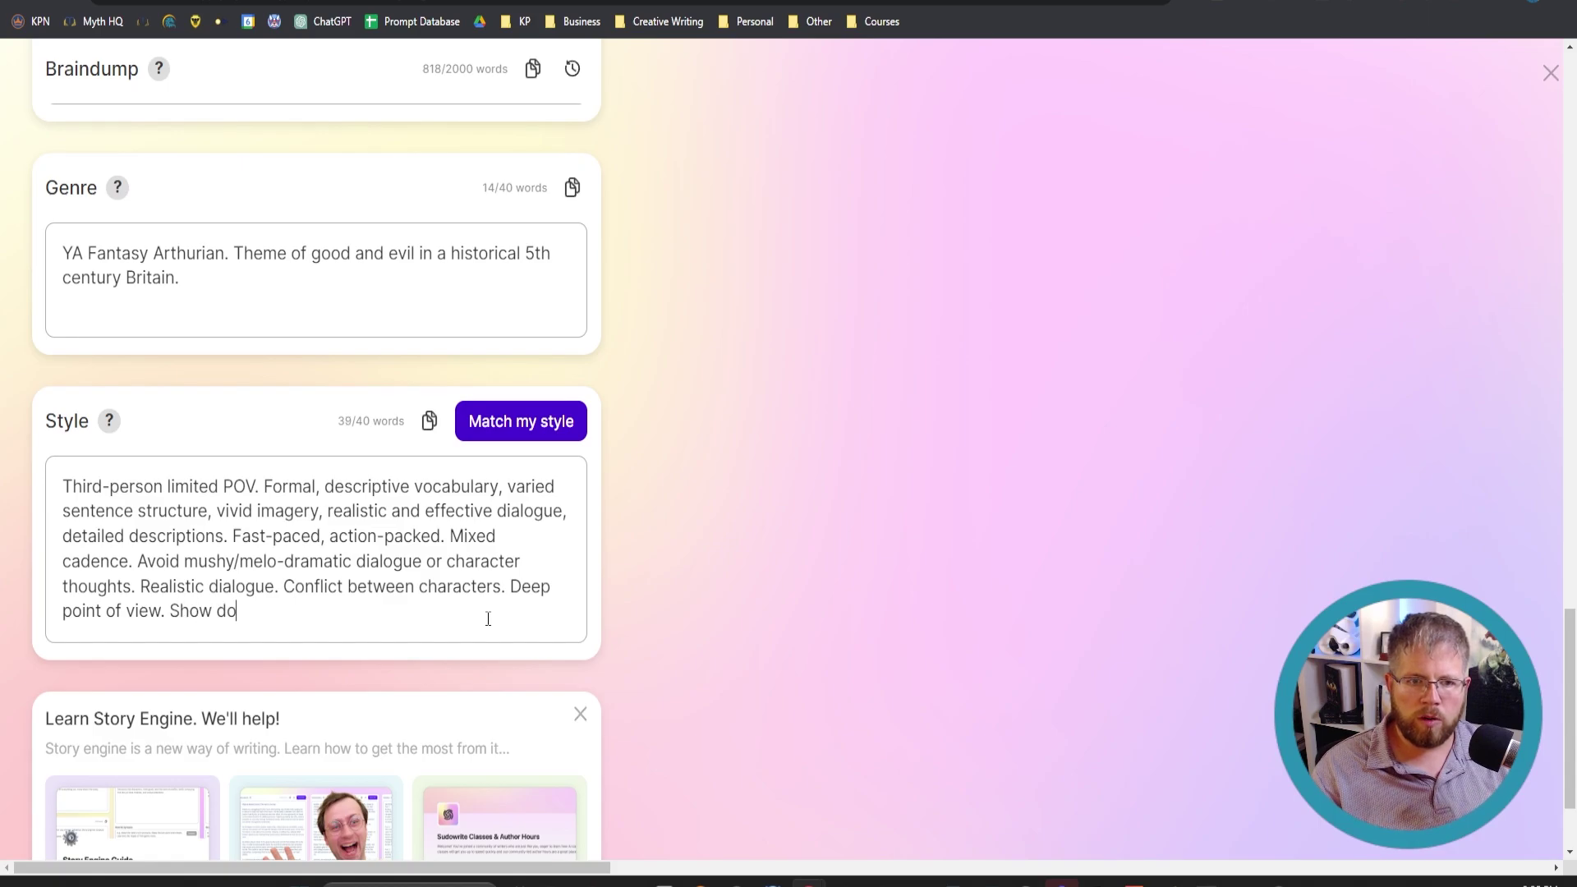
type("n't tell.")
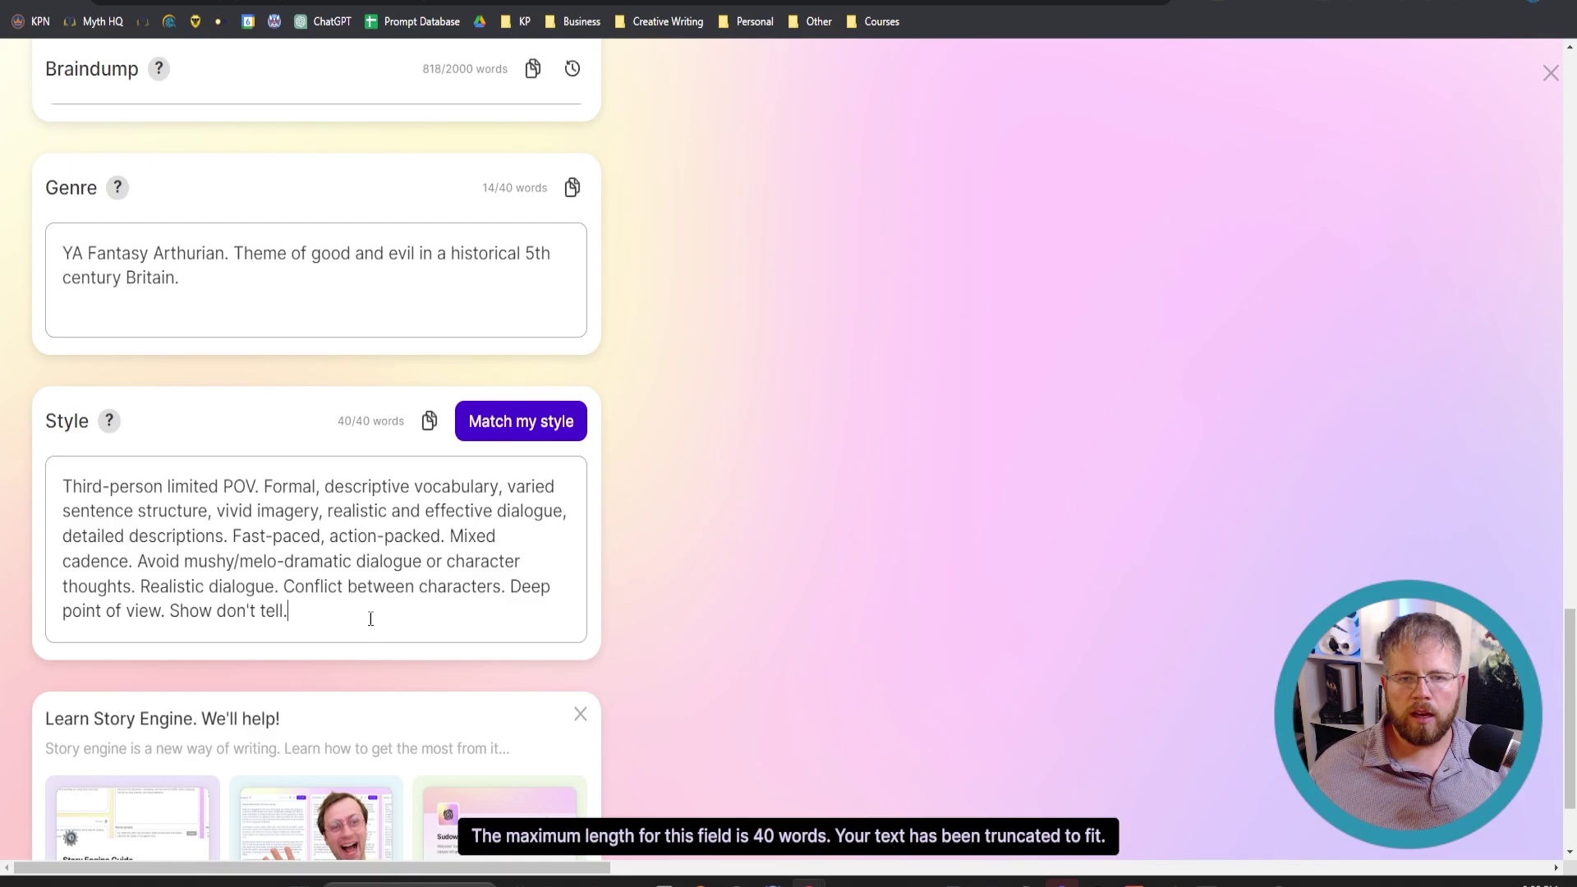
left_click_drag(287, 610, 121, 561)
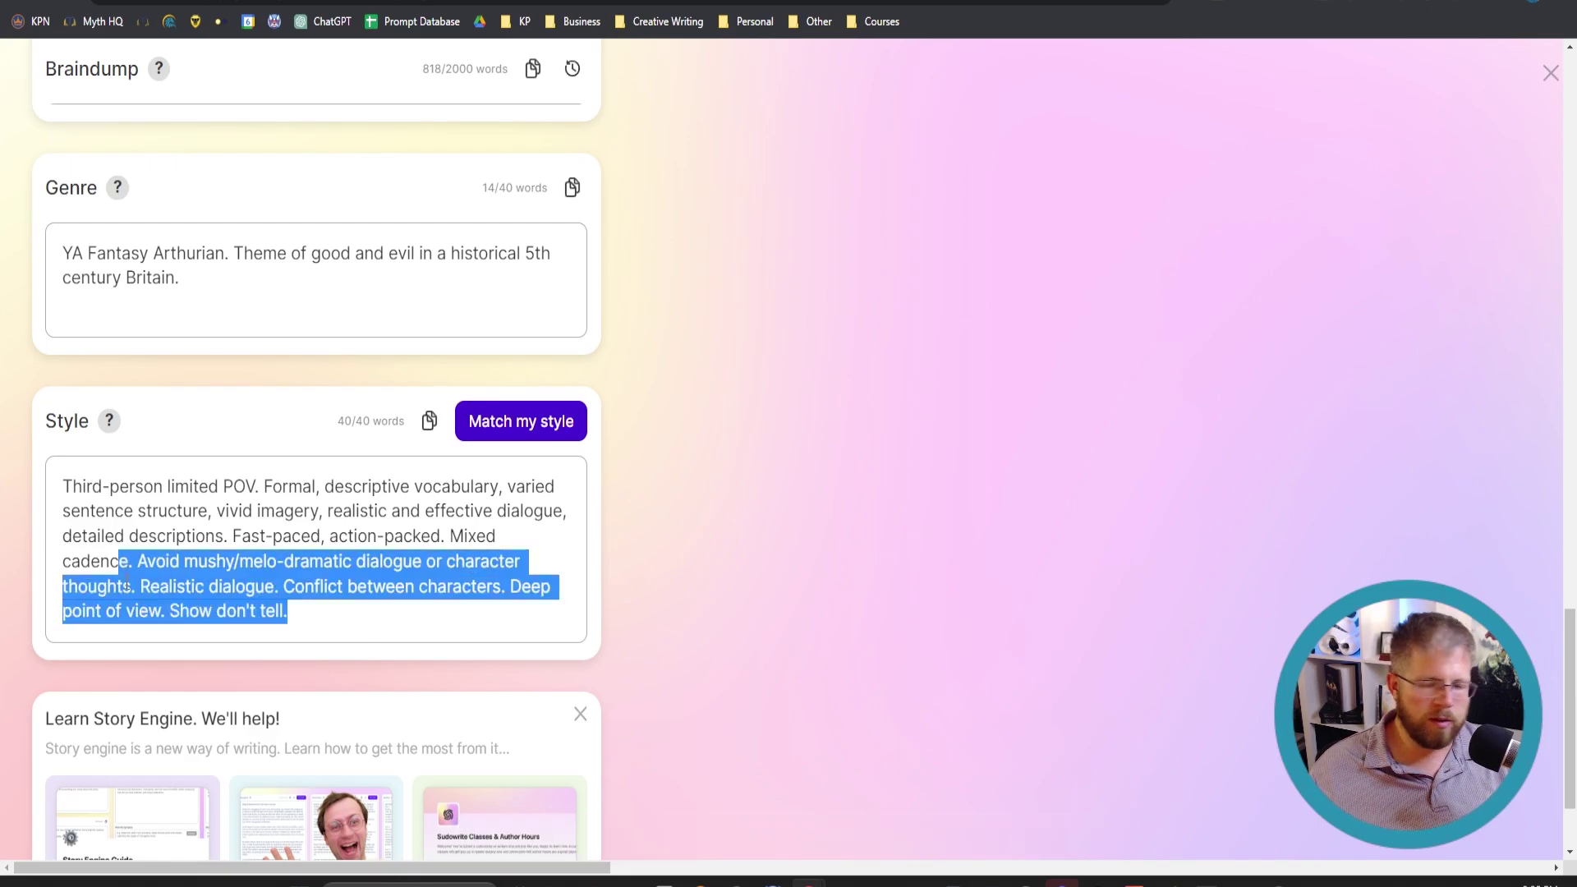
left_click(225, 611)
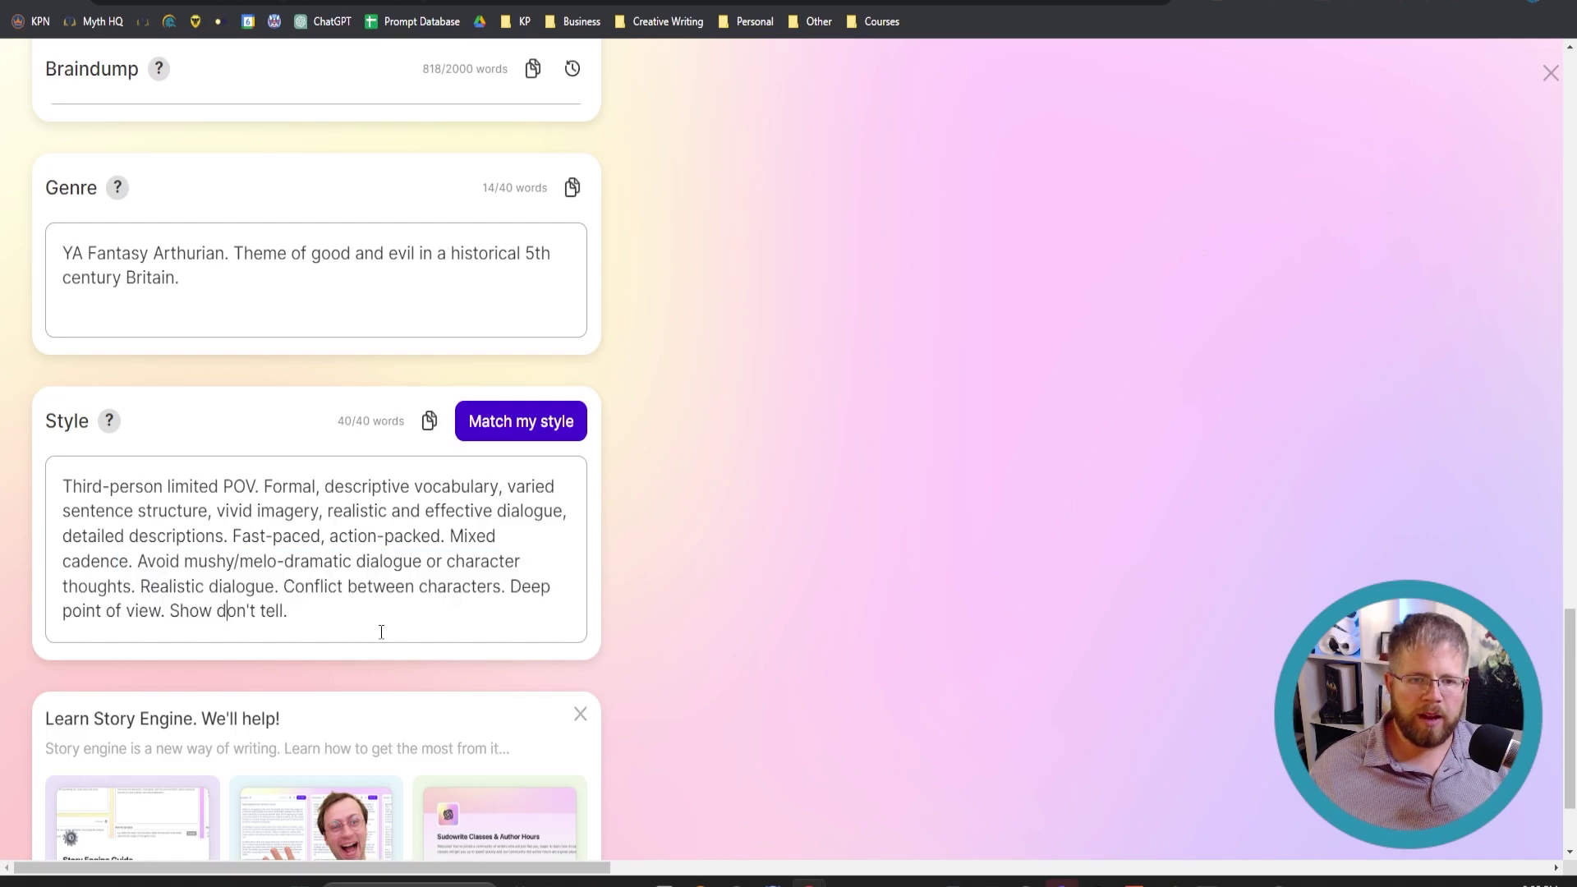
left_click_drag(342, 625, 59, 485)
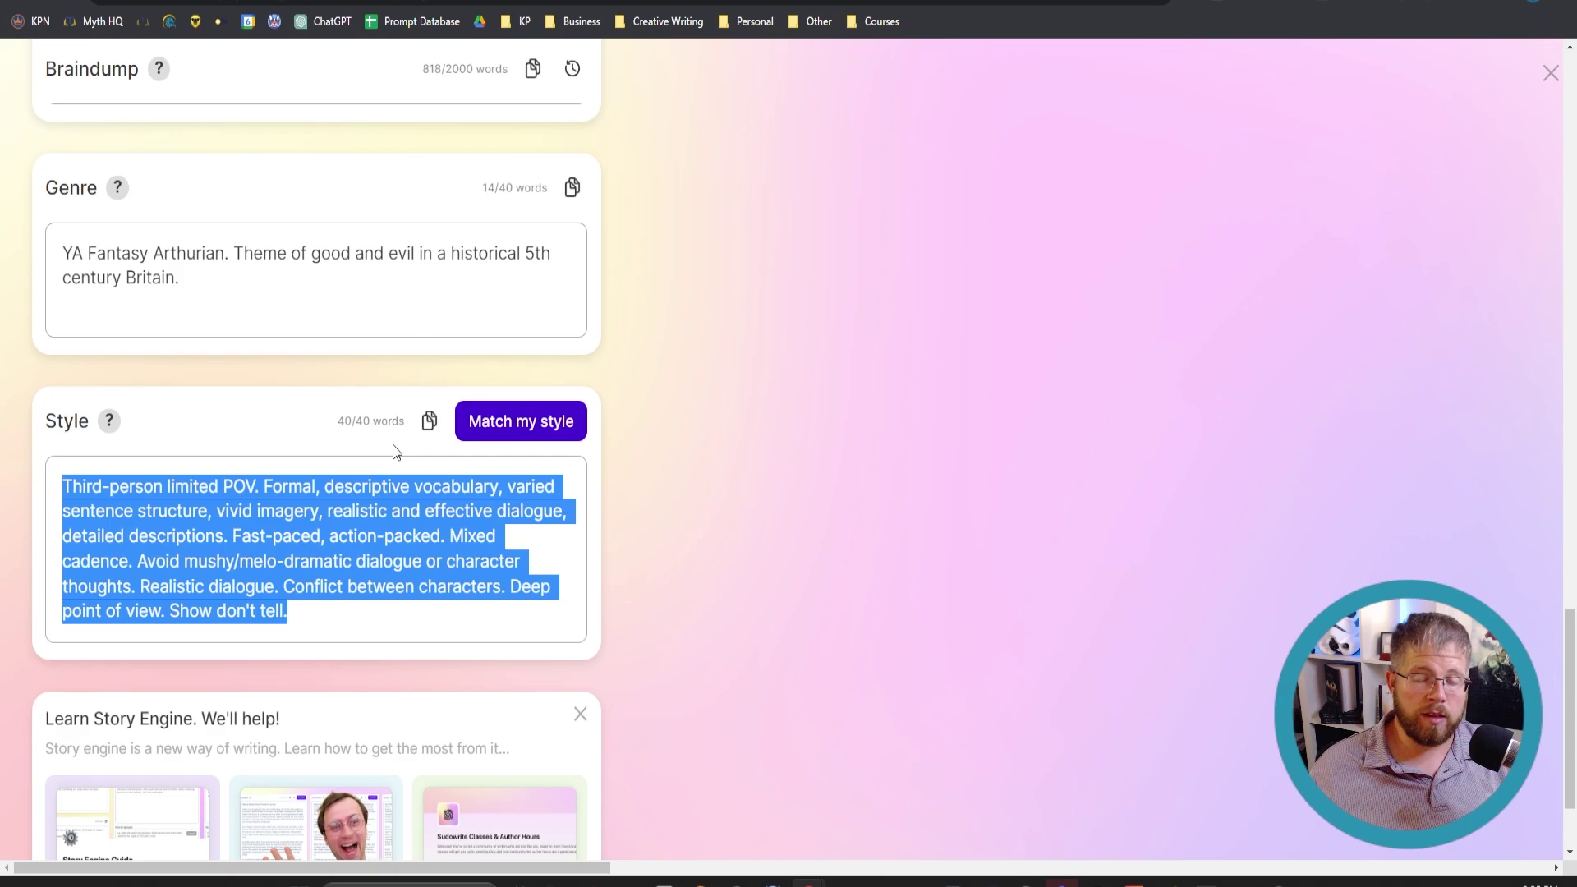
left_click(267, 561)
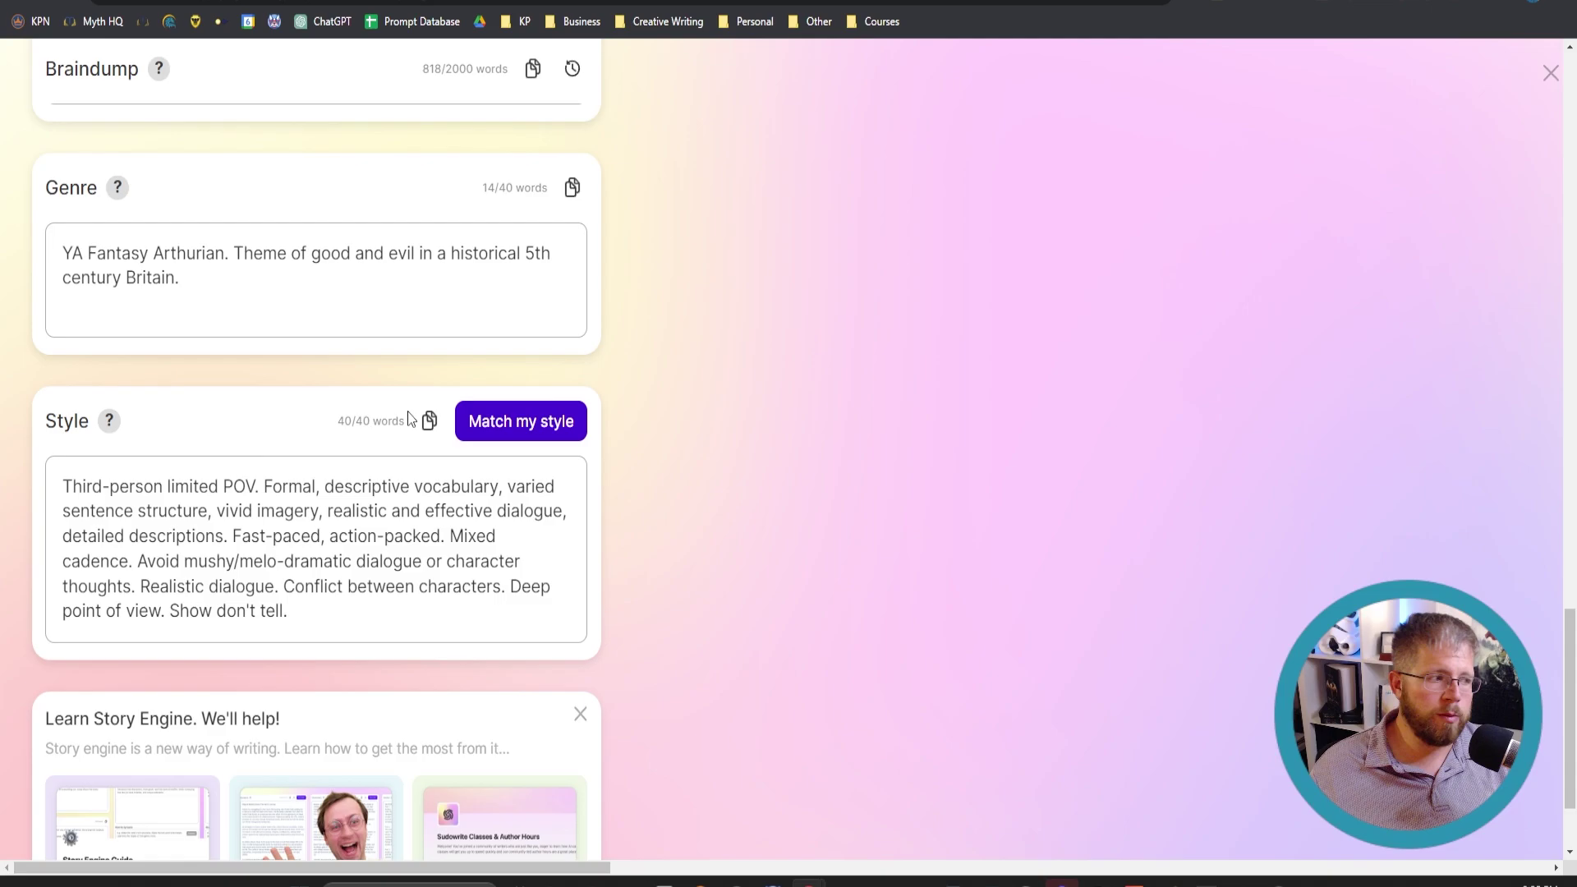
left_click_drag(328, 616, 82, 489)
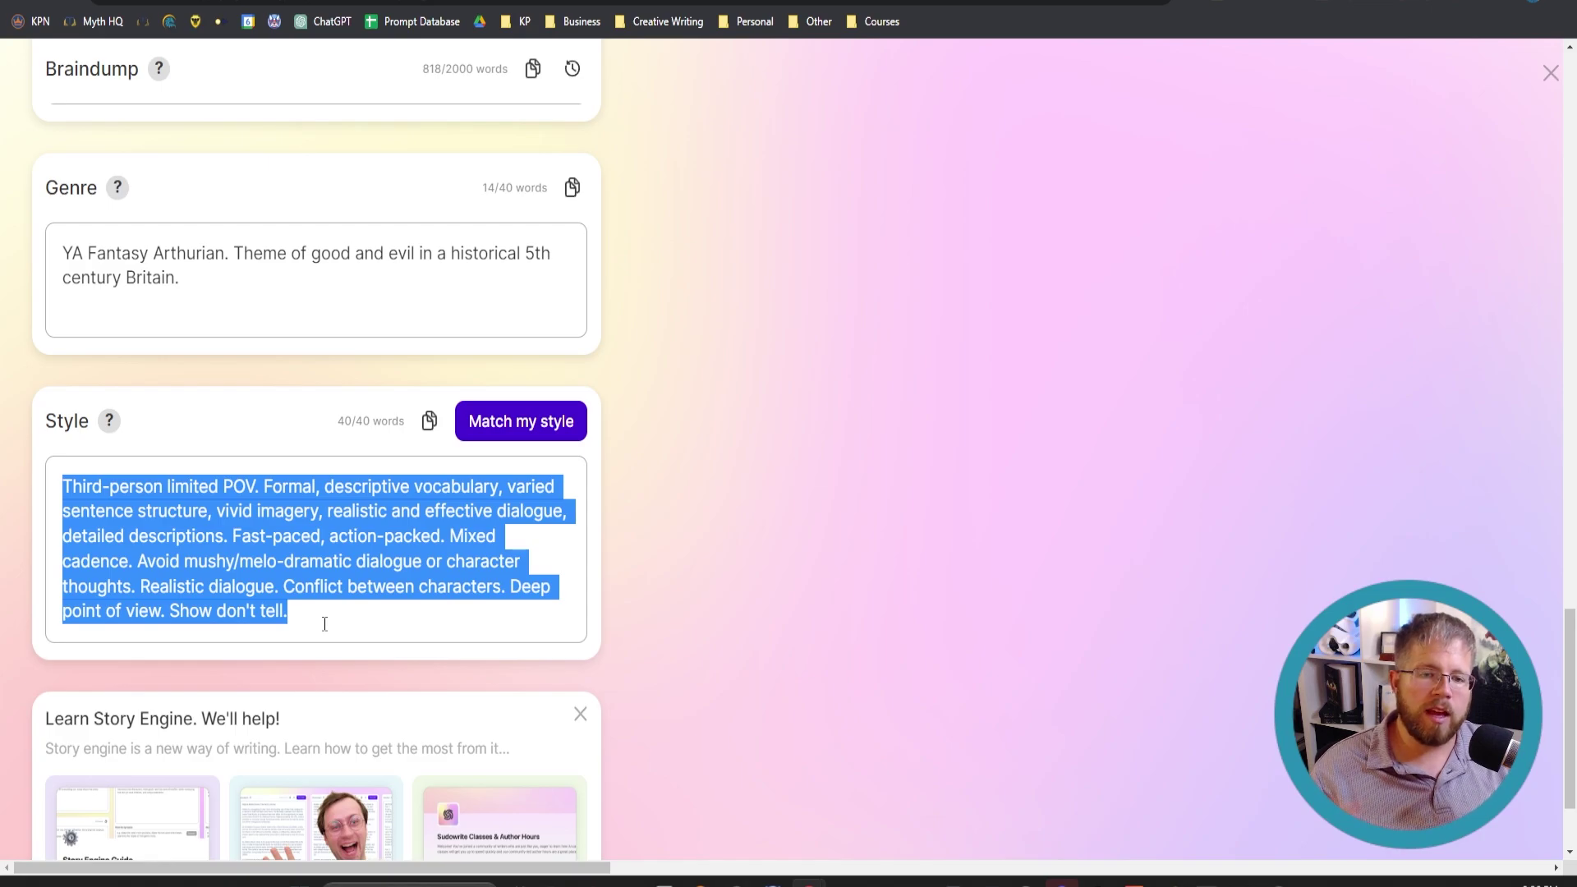
left_click(222, 281)
key("ctrl+a")
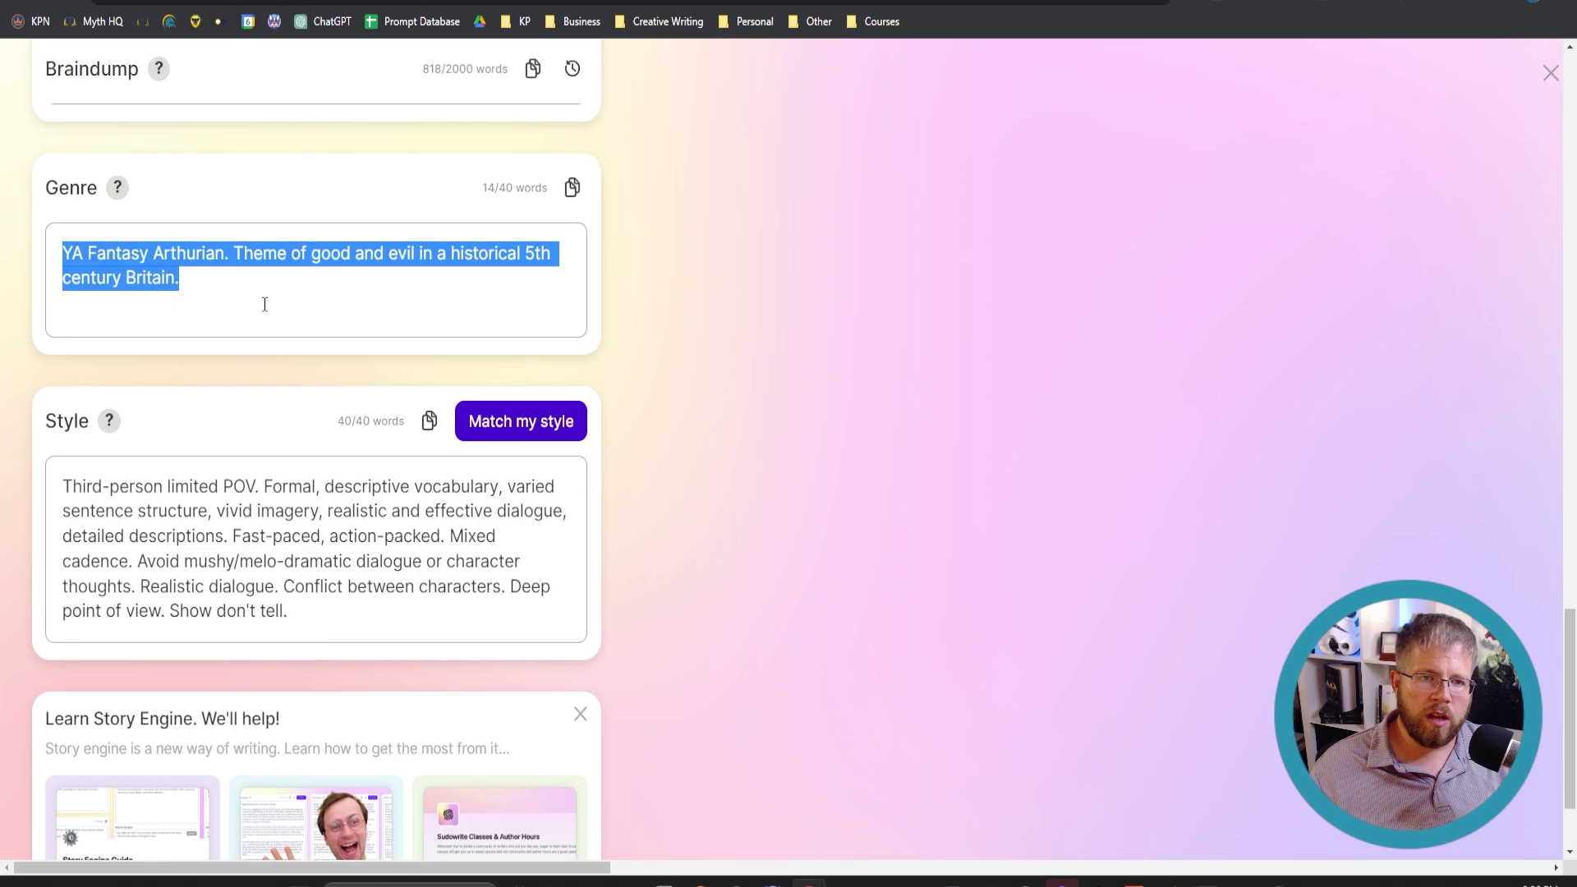
left_click(264, 305)
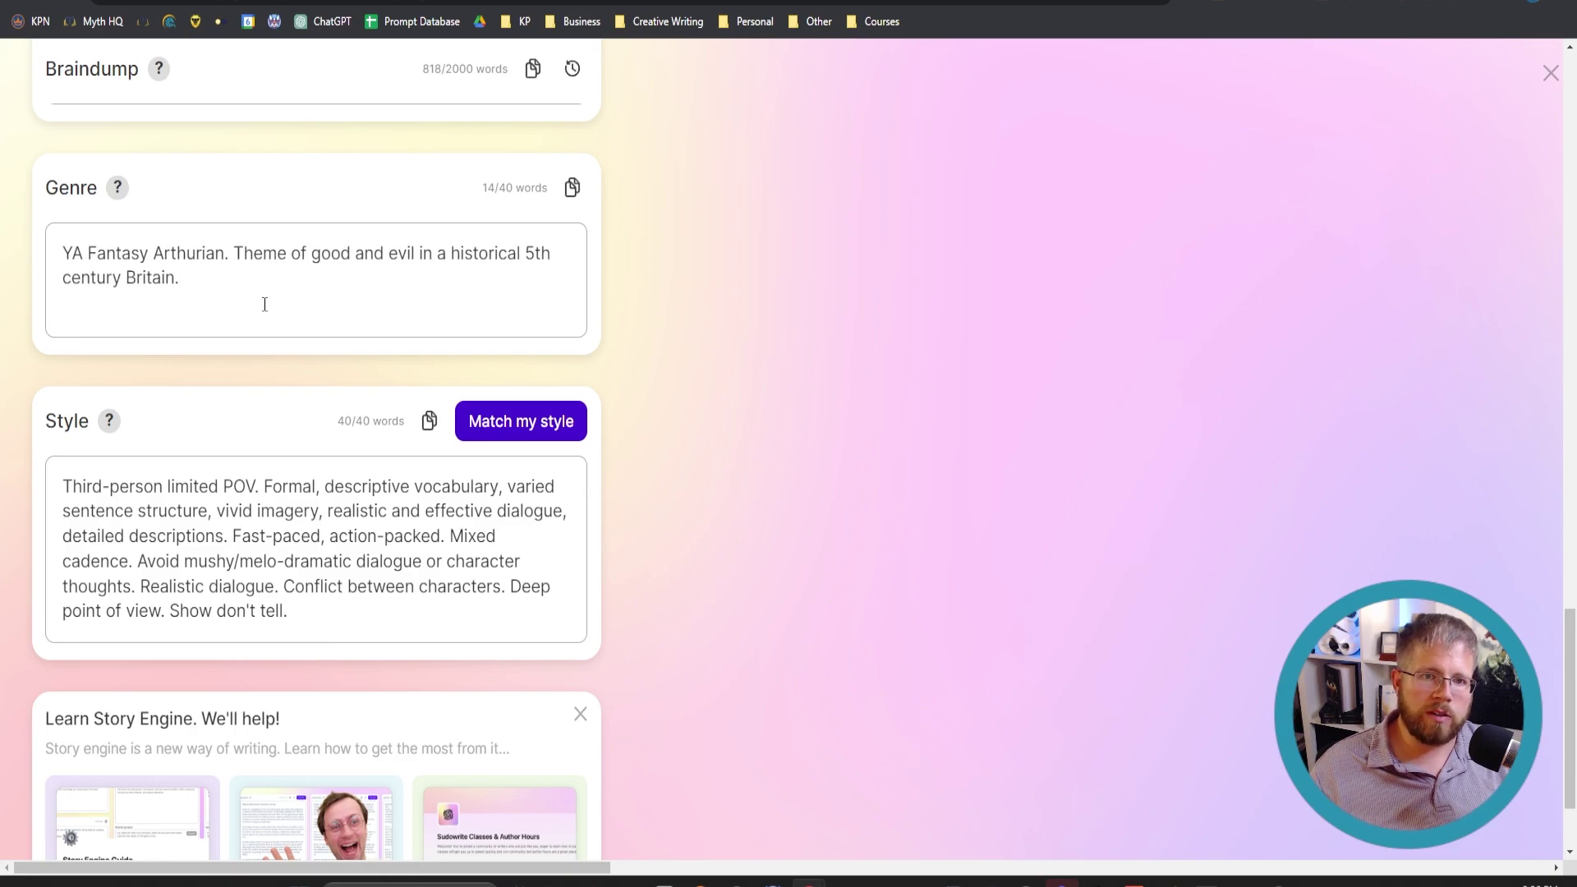
left_click_drag(325, 611, 60, 472)
left_click(252, 289)
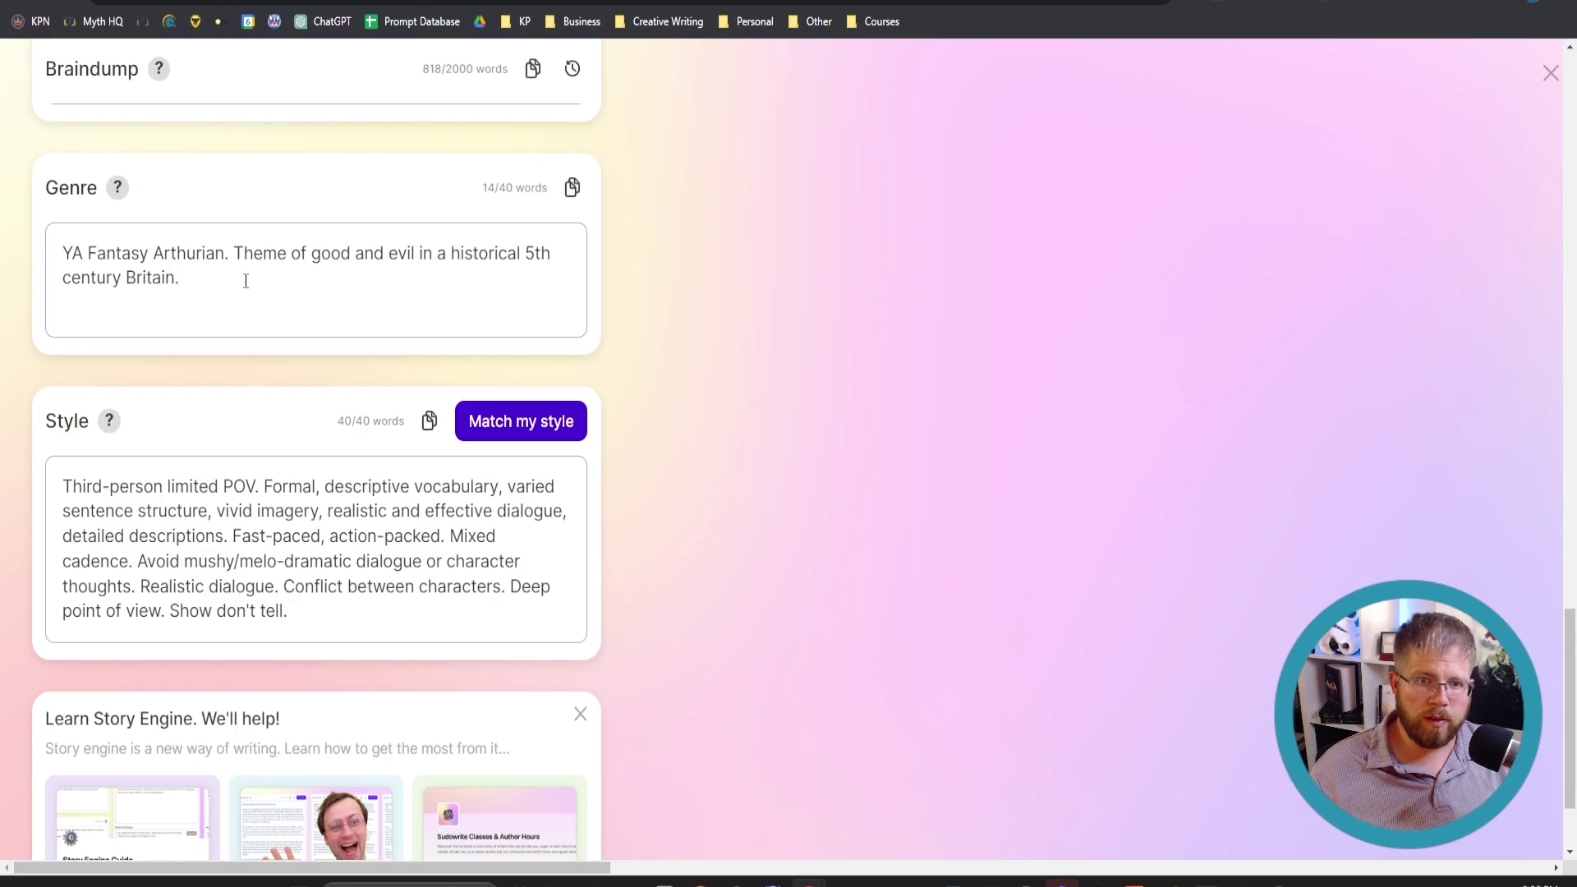
Step: Copy the braindump's Tone paragraph ('urgent and stressful… about to lose the battle for Earth') below the Genre line, reaching 34/40 words
scroll(263, 308, "up", 6)
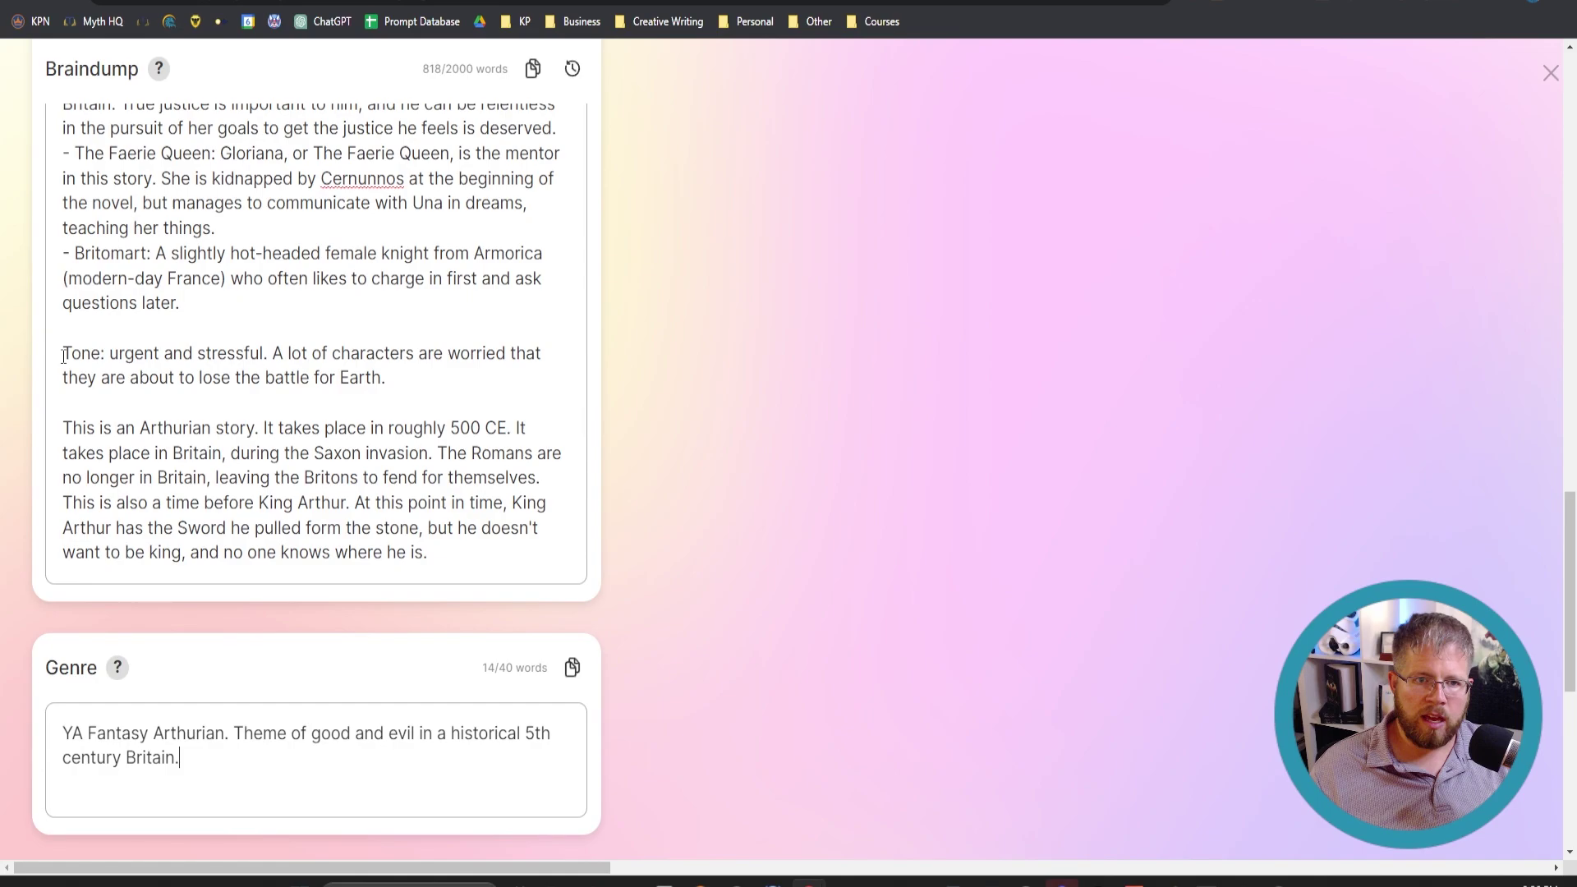
scroll(94, 339, "up", 2)
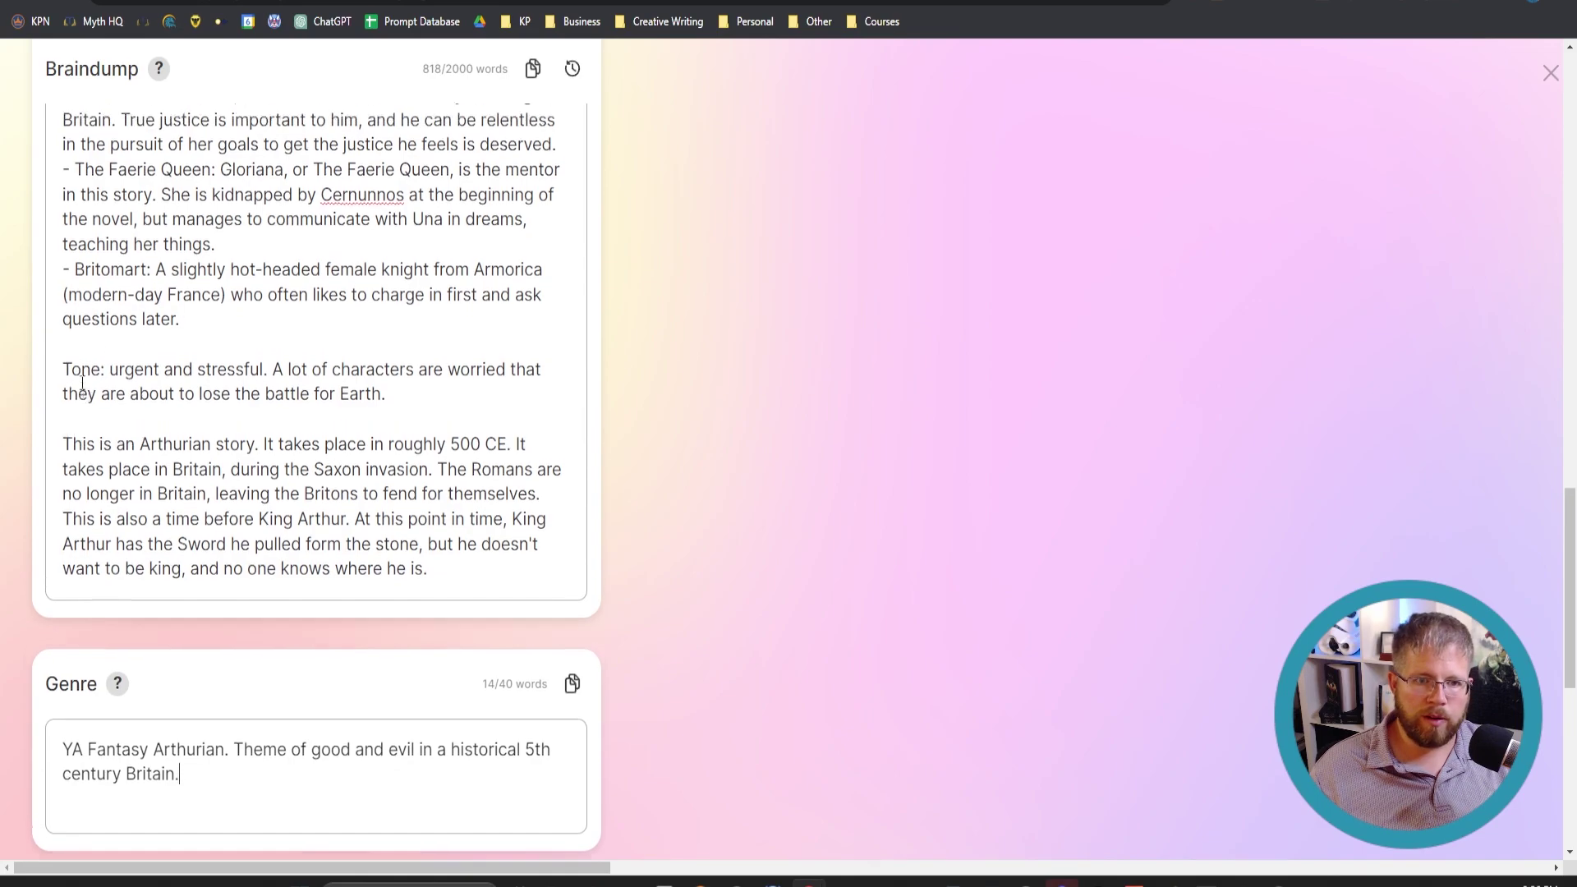
scroll(82, 259, "down", 3)
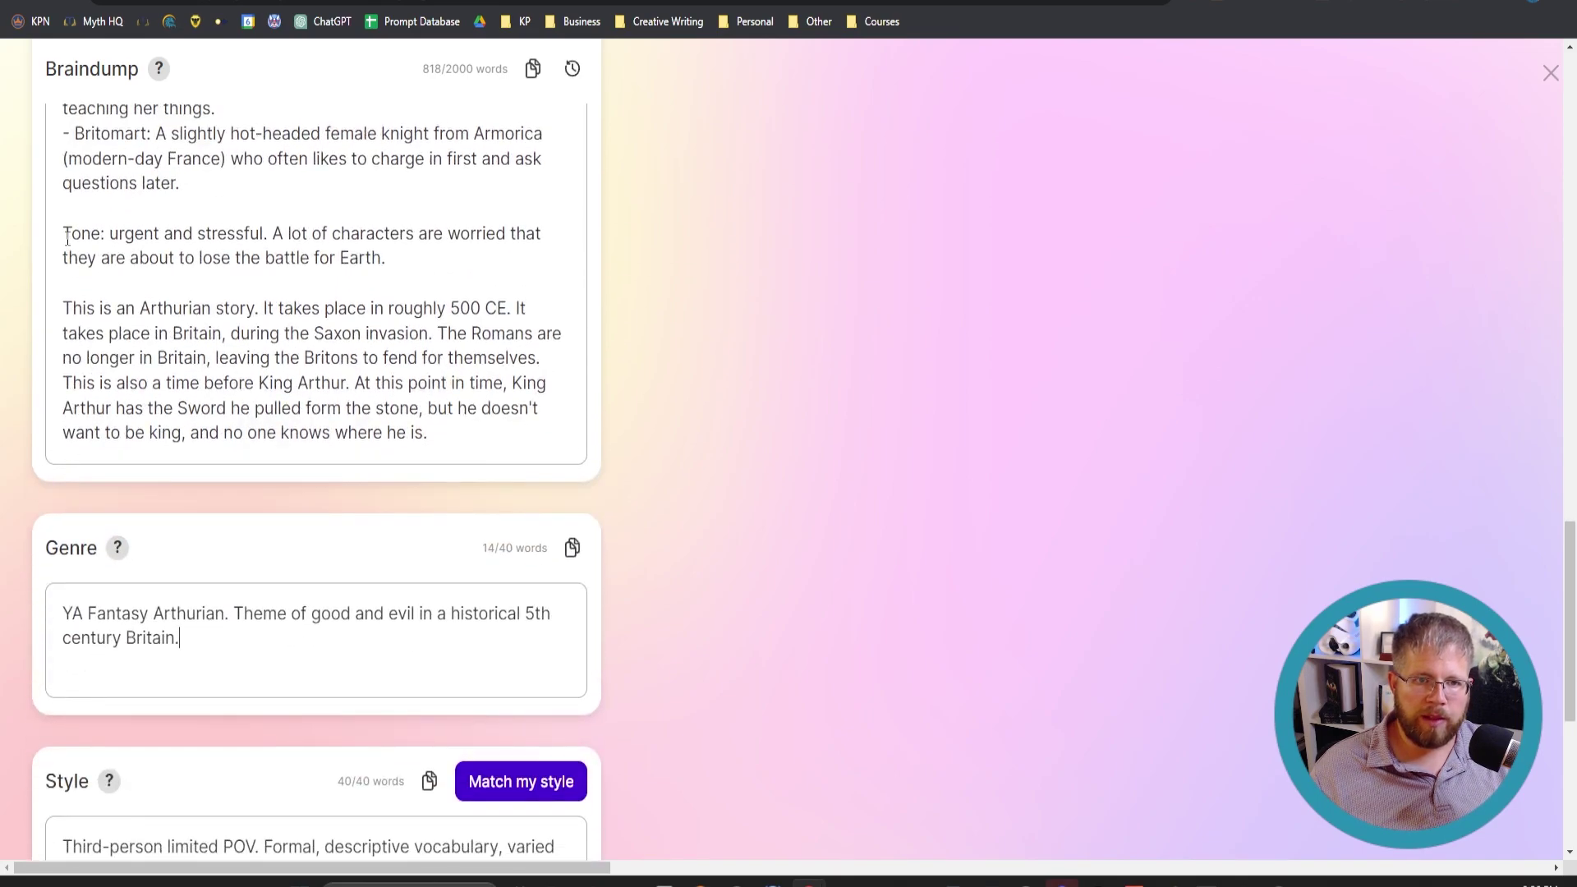
left_click_drag(67, 237, 444, 259)
key("ctrl+c")
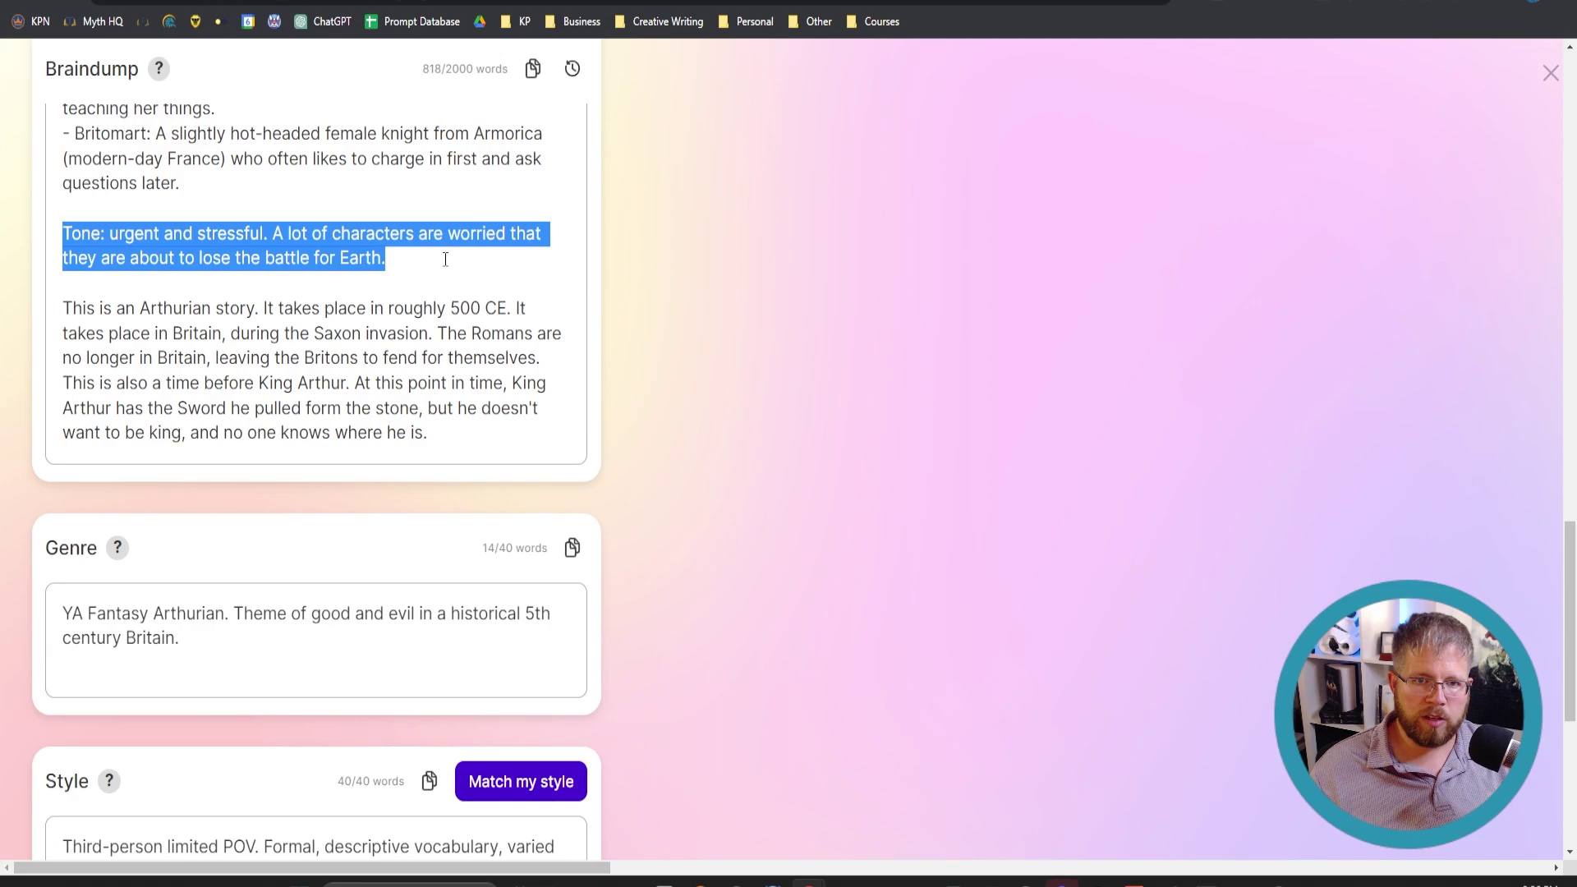
left_click(158, 682)
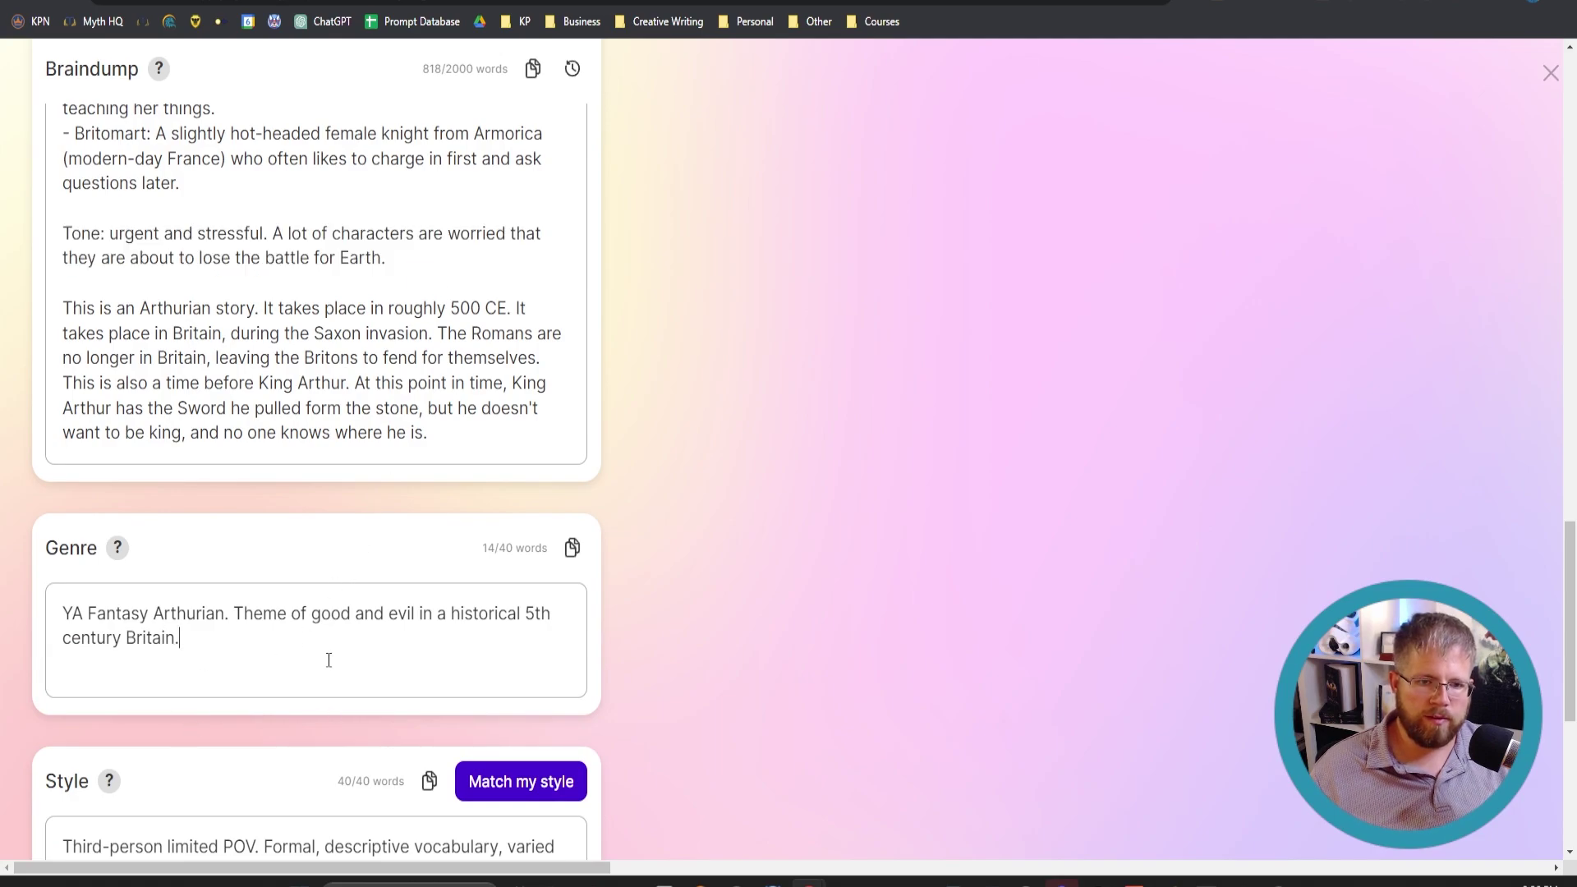
key("Return")
key("Return")
key("ctrl+v")
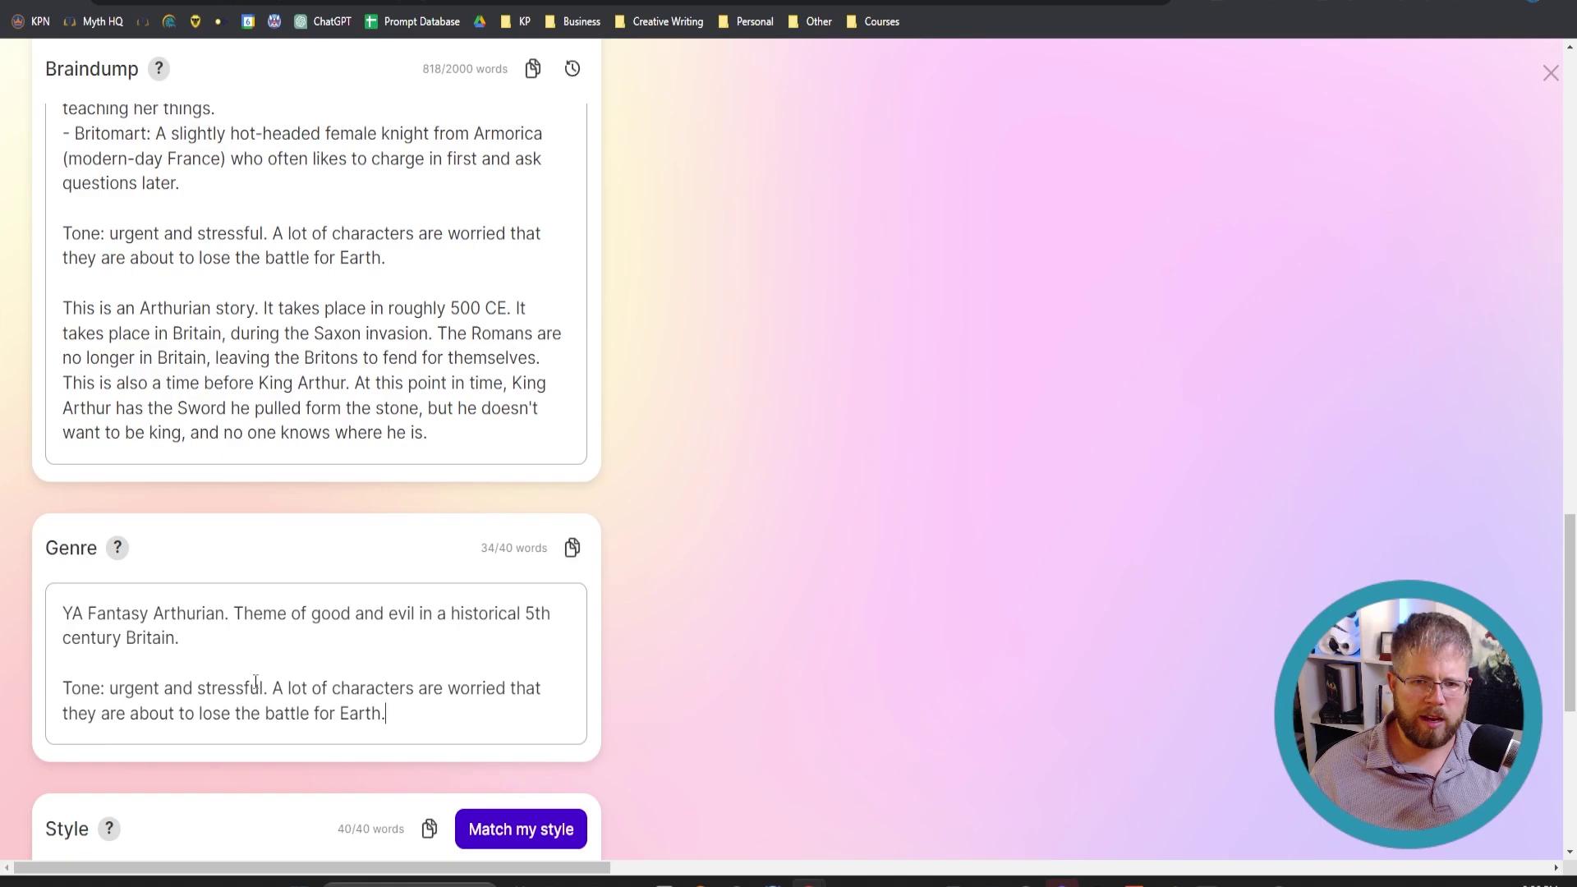
scroll(255, 682, "down", 4)
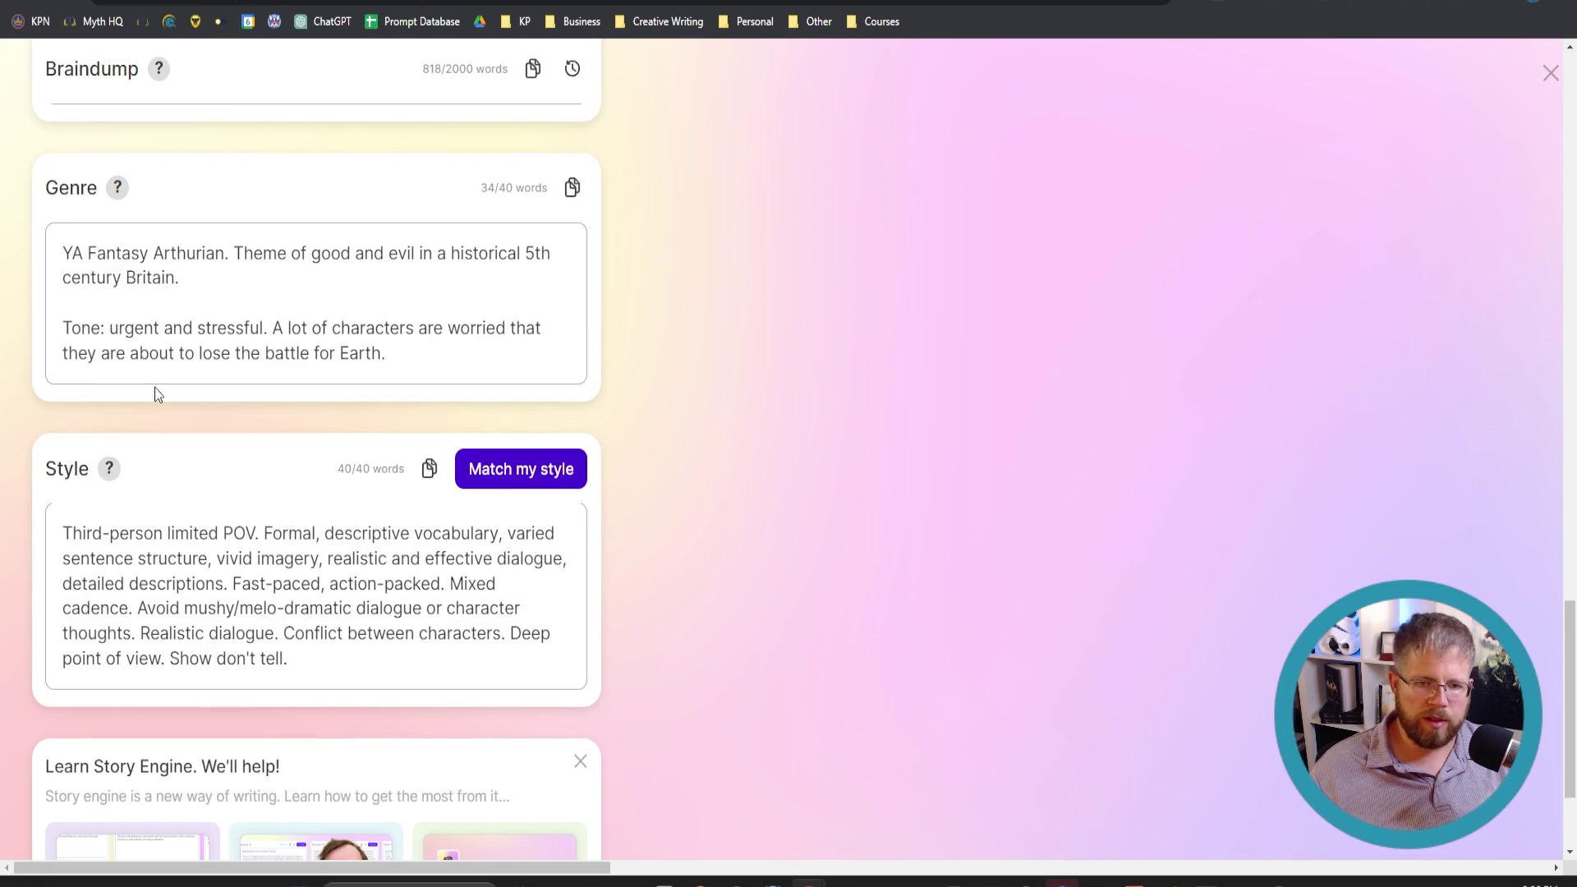
scroll(166, 411, "down", 2)
scroll(487, 433, "up", 3)
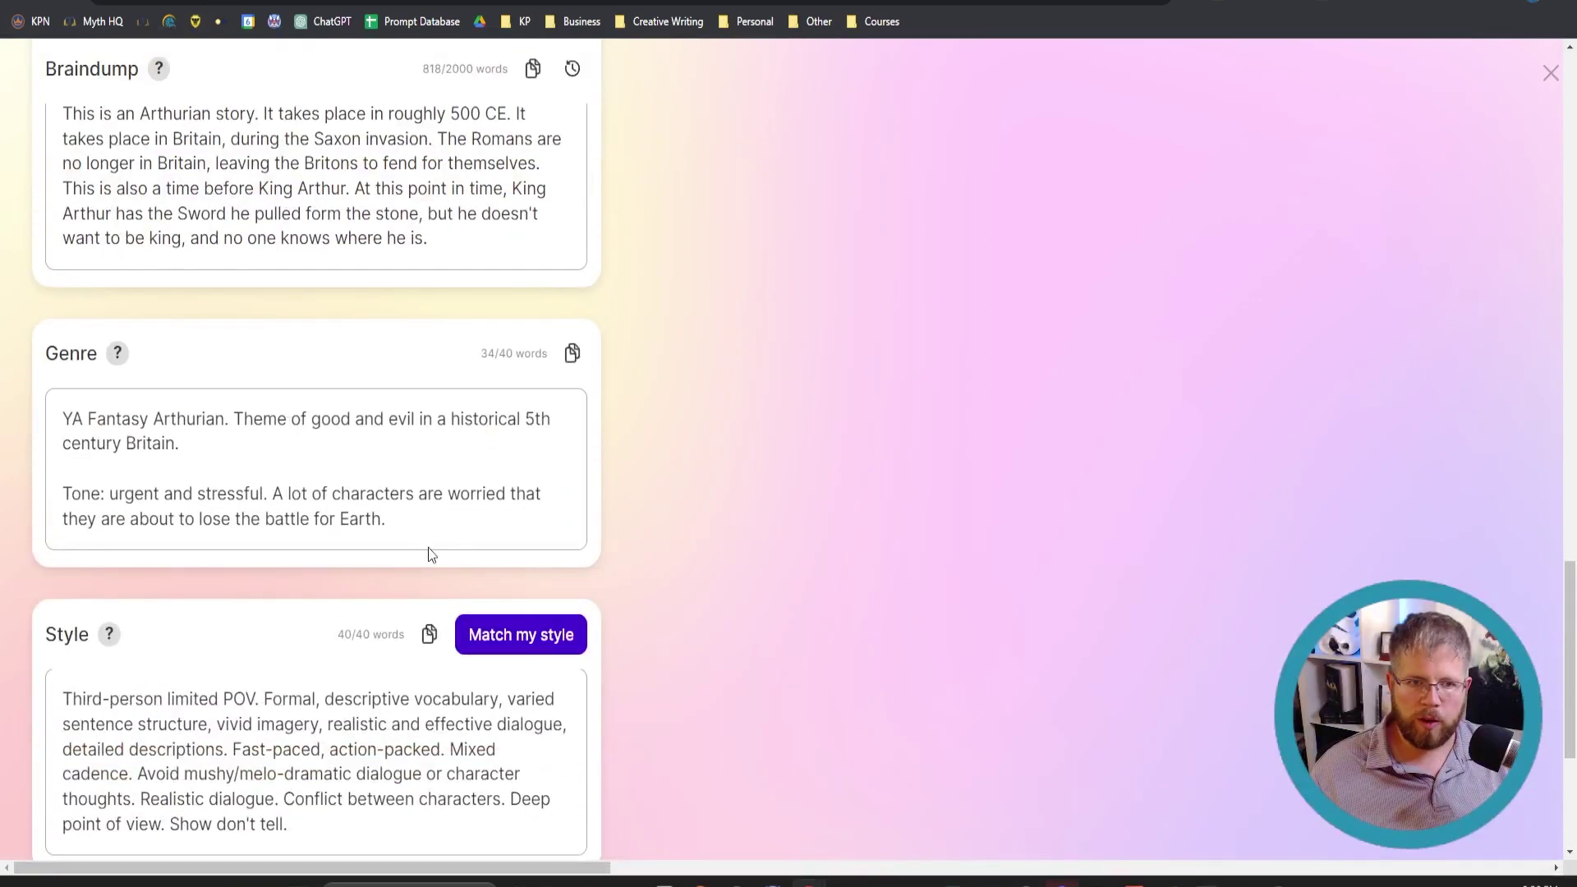
scroll(395, 516, "down", 3)
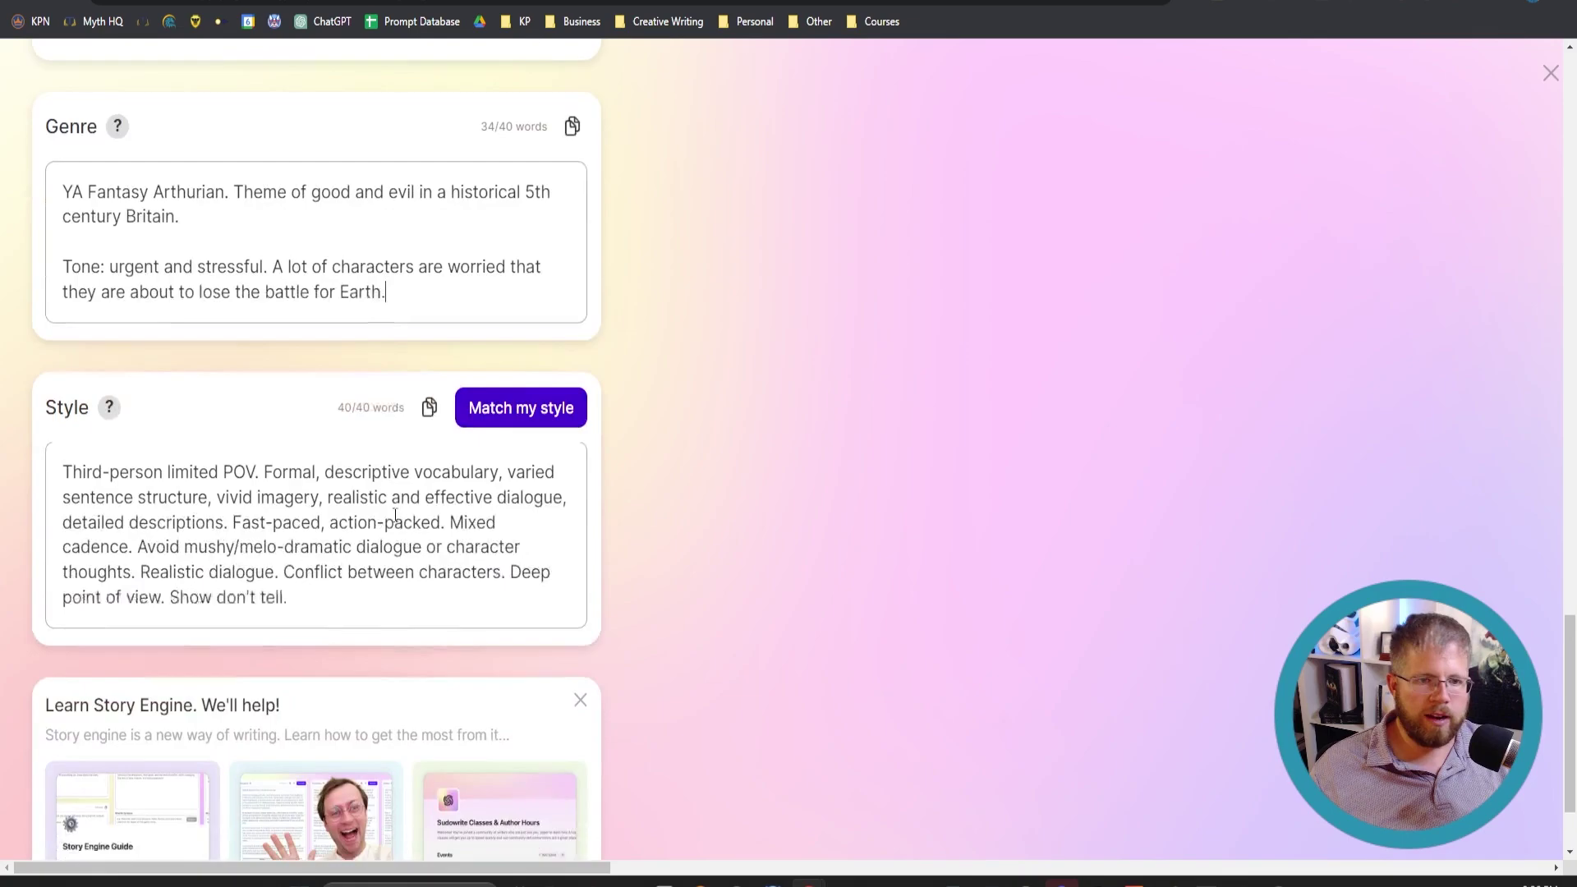
scroll(493, 698, "up", 1)
Step: Scroll the Story Engine right to show the empty Synopsis (0/800) and Characters (0/700) panels
left_click_drag(601, 861, 728, 855)
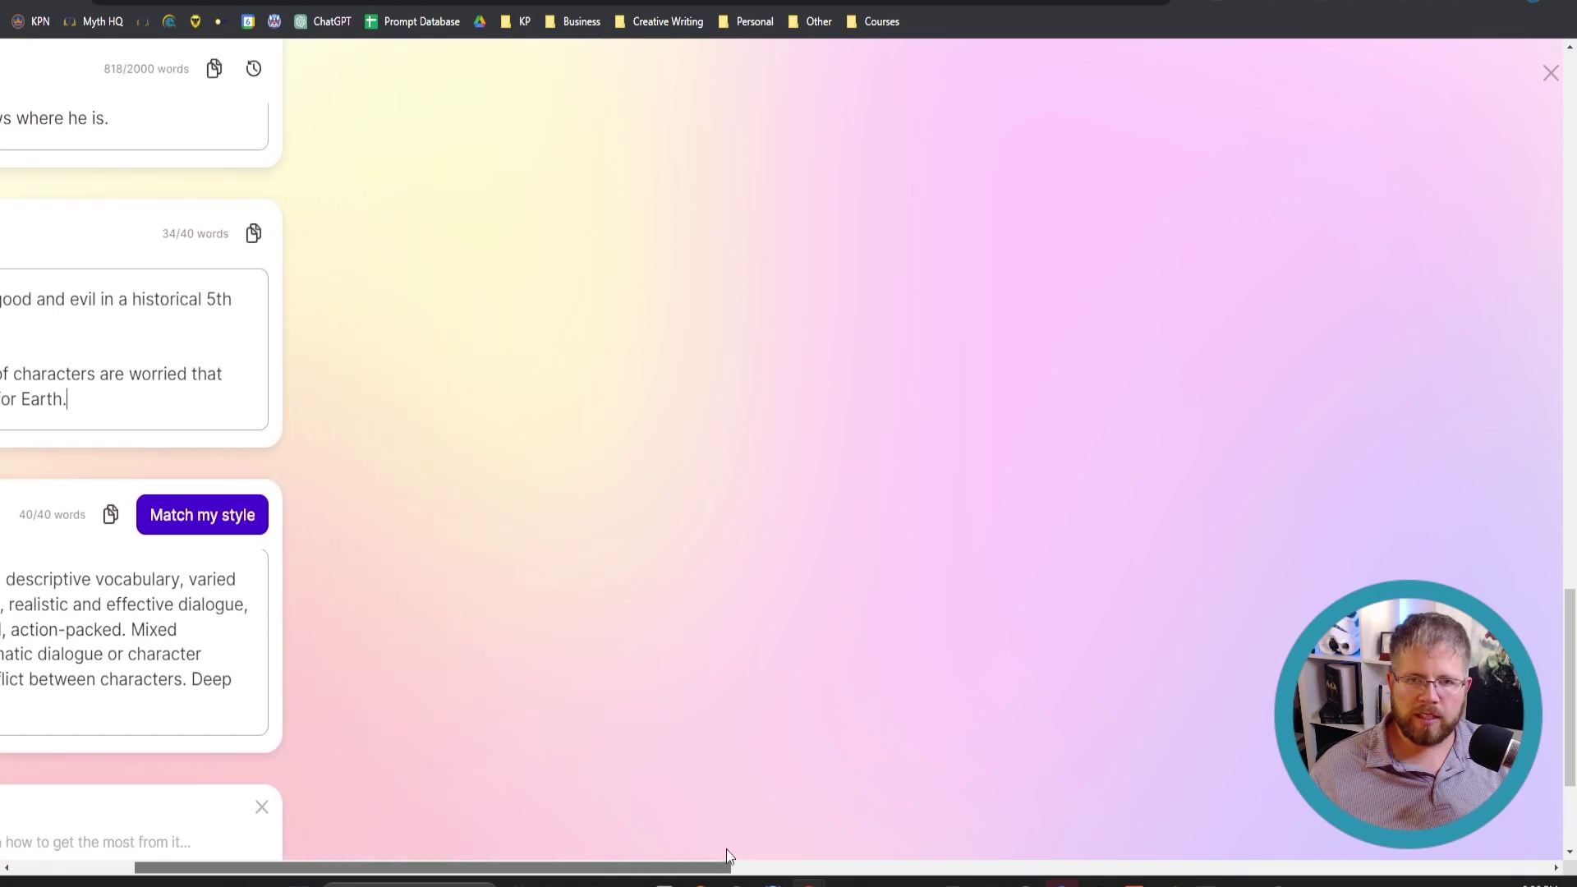
scroll(557, 251, "up", 15)
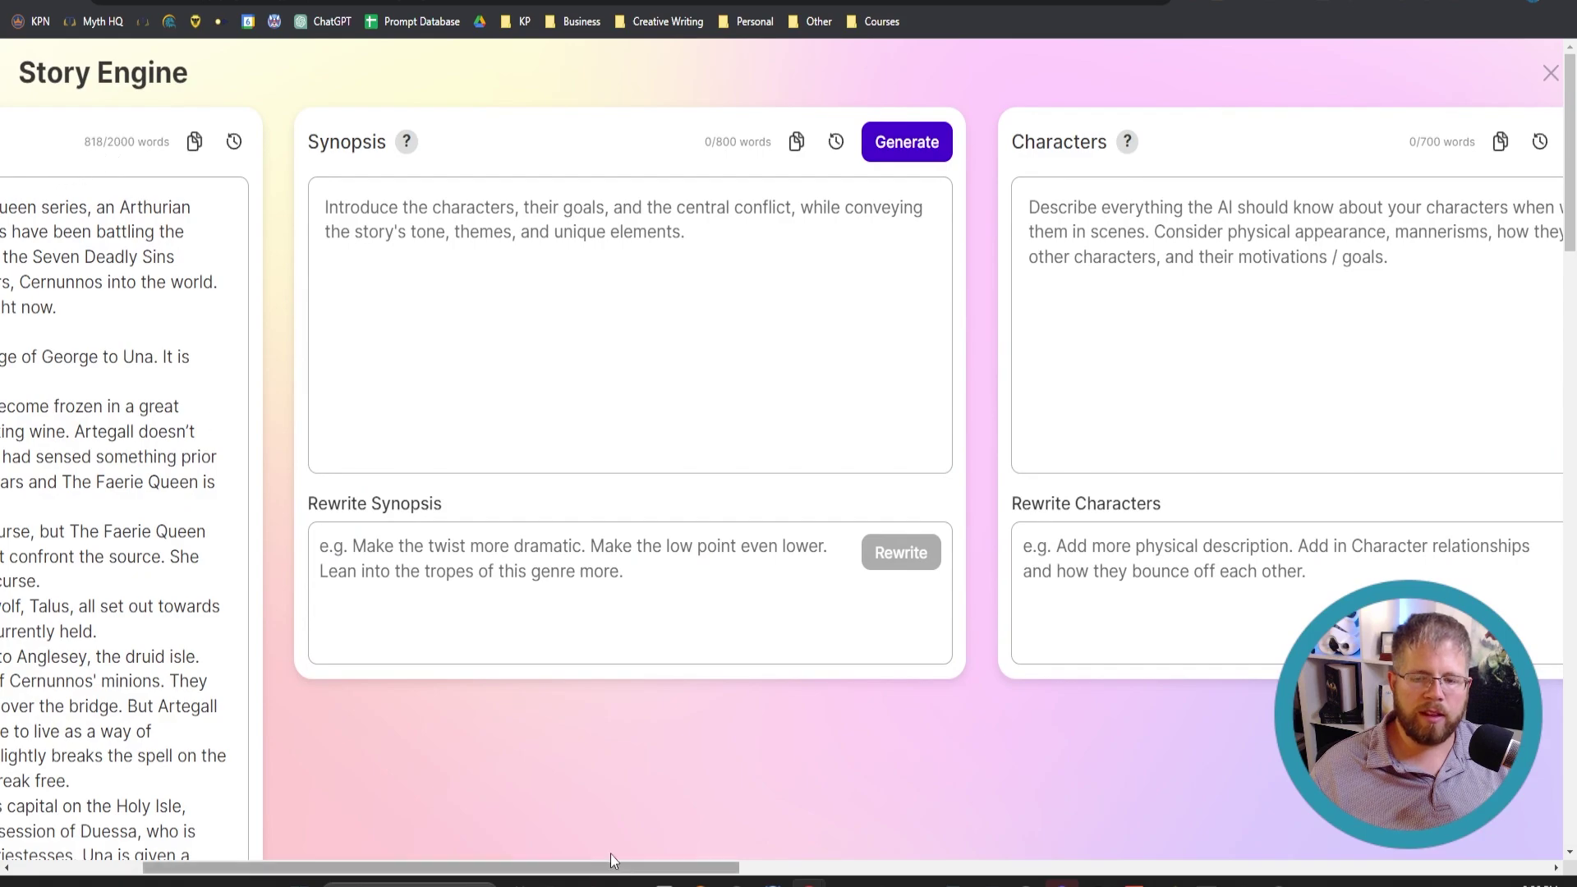
left_click_drag(609, 861, 683, 855)
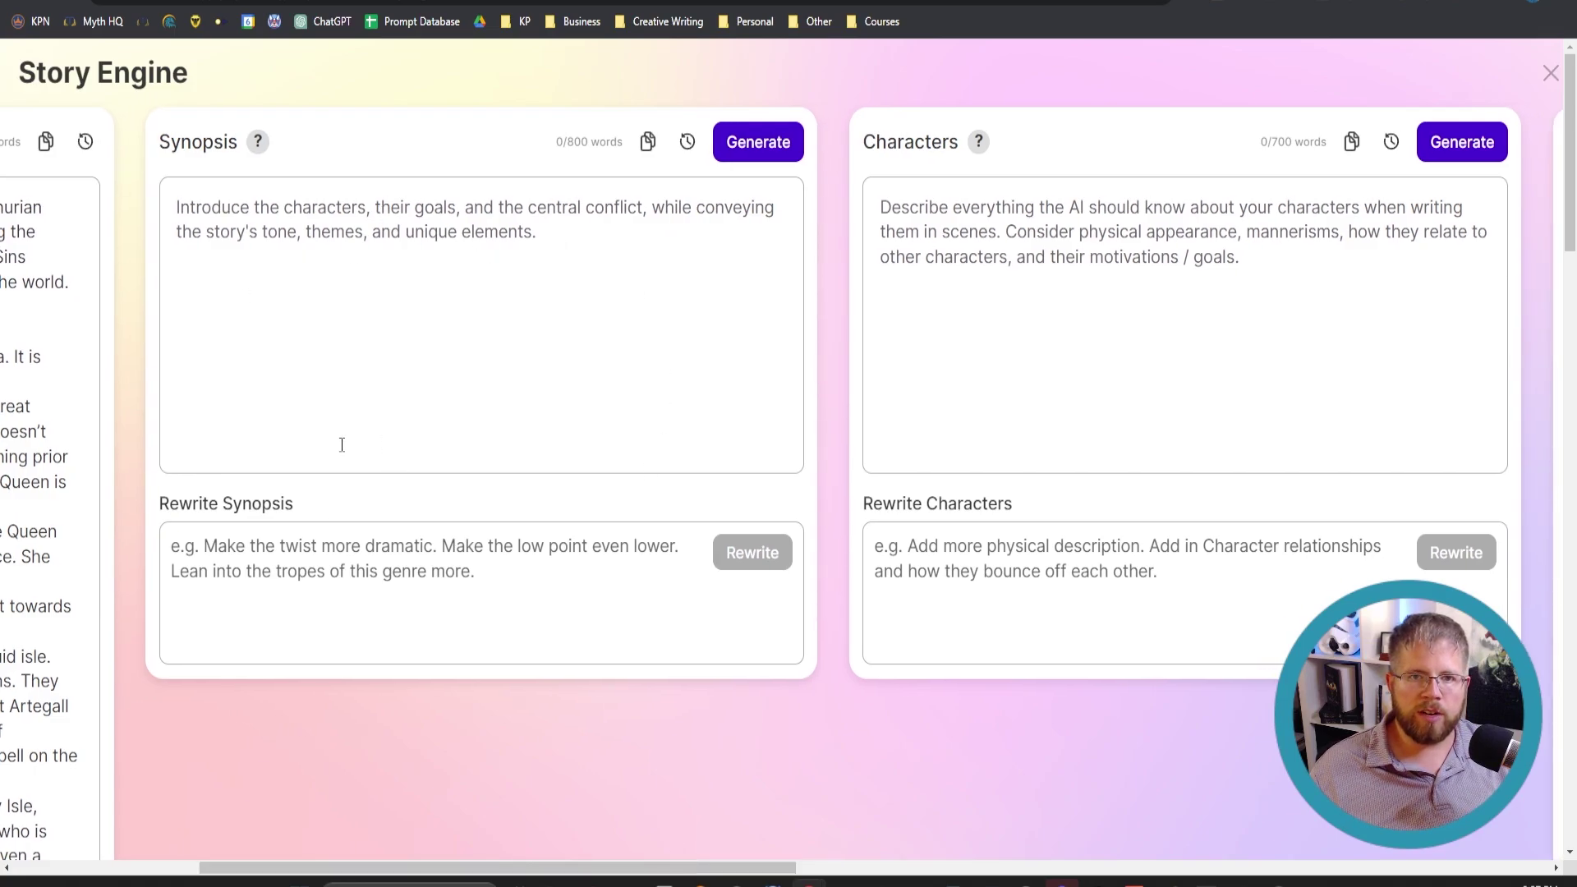